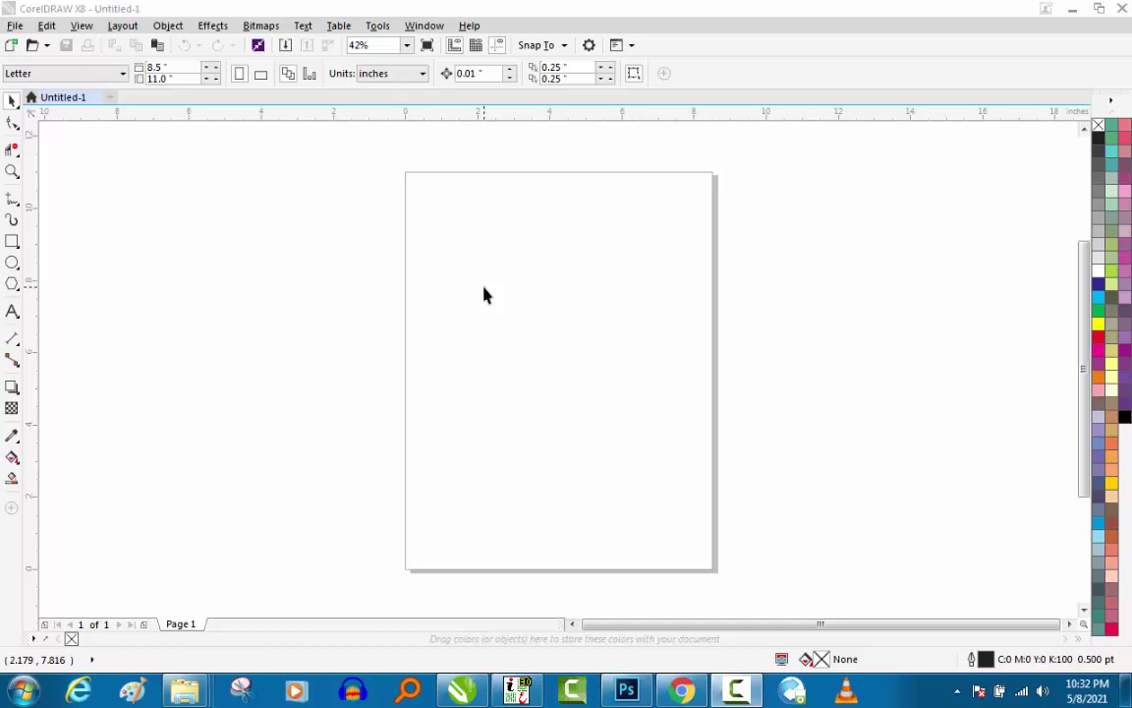
Draw a 3.676-inch circle centred on the page at X 4.25, Y 5.5 inches.
left_click(11, 264)
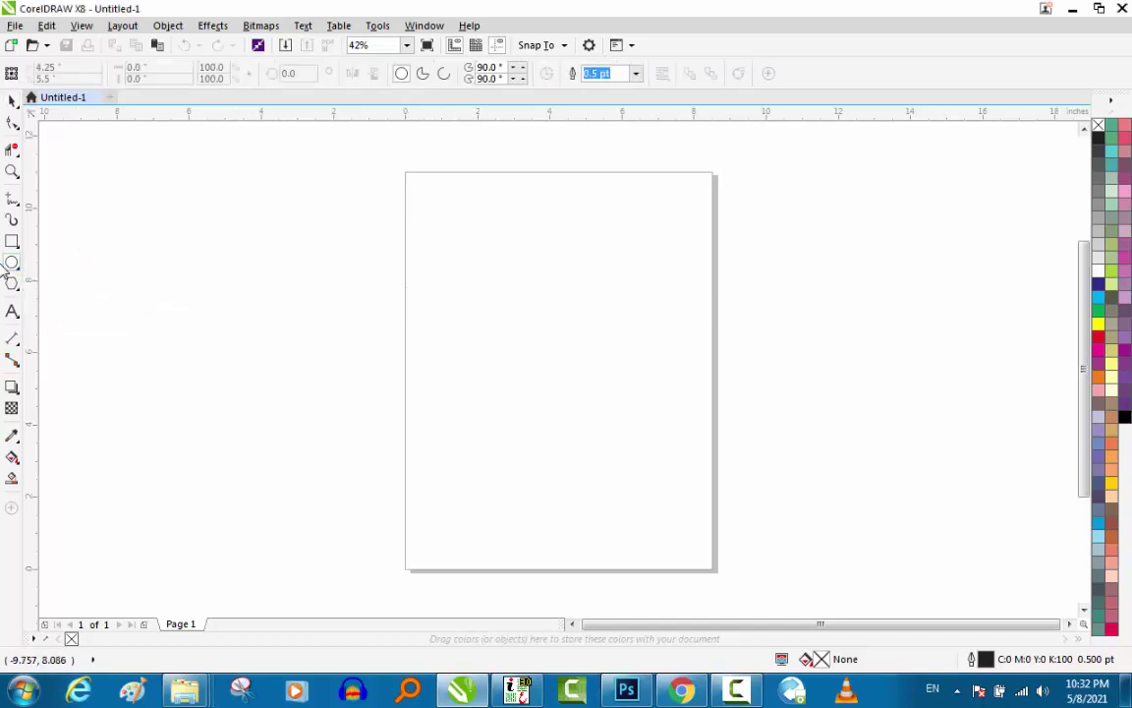
mouse_move(456, 259)
left_mouse_down()
mouse_move(592, 393)
mouse_move(566, 335)
left_mouse_up()
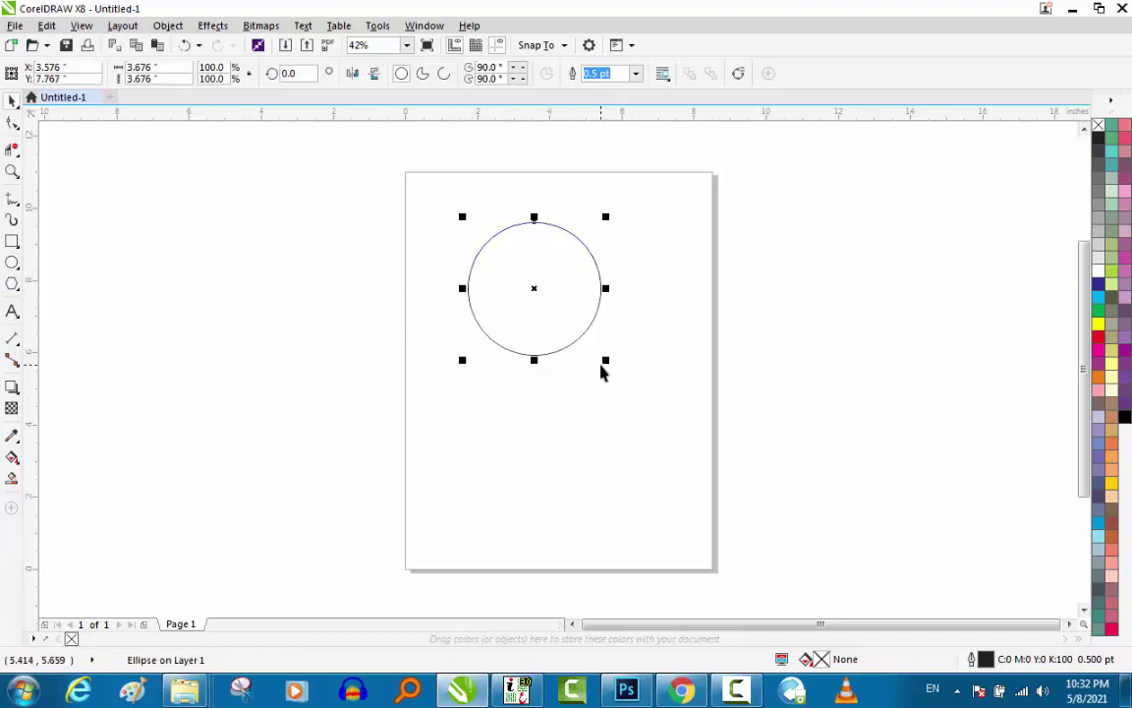
key("p")
left_click(669, 368)
left_click(571, 356)
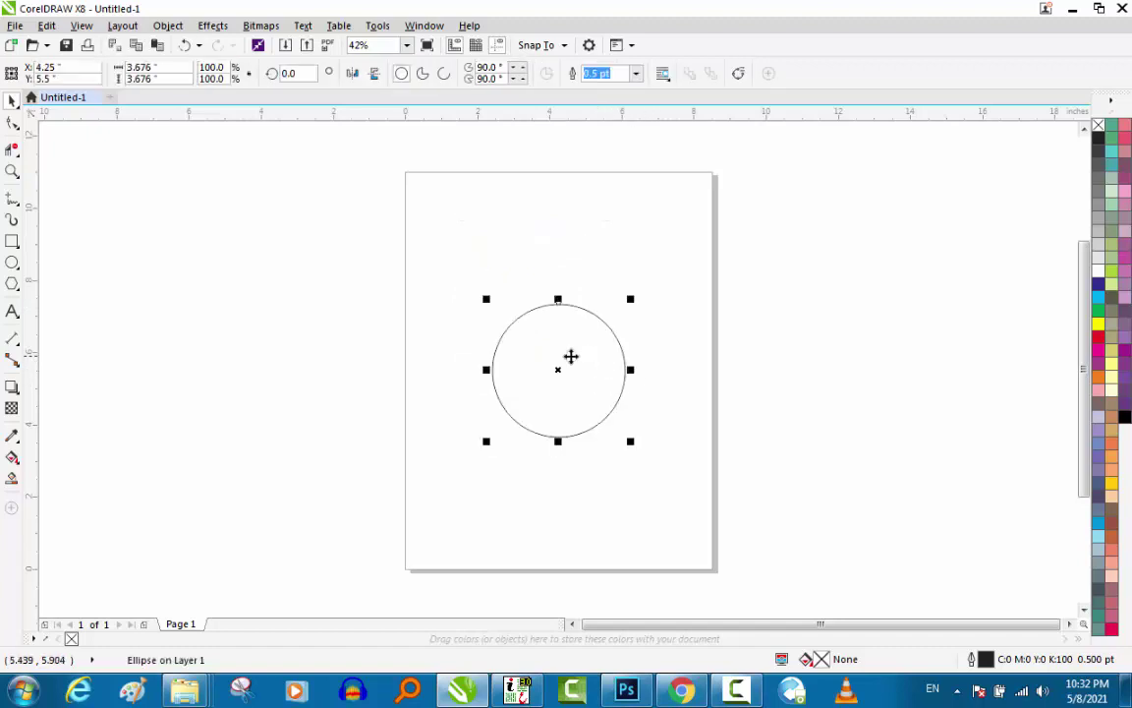
Zoom the view in closely around the new circle.
key("shift+F2")
left_click(582, 362)
left_click(600, 319)
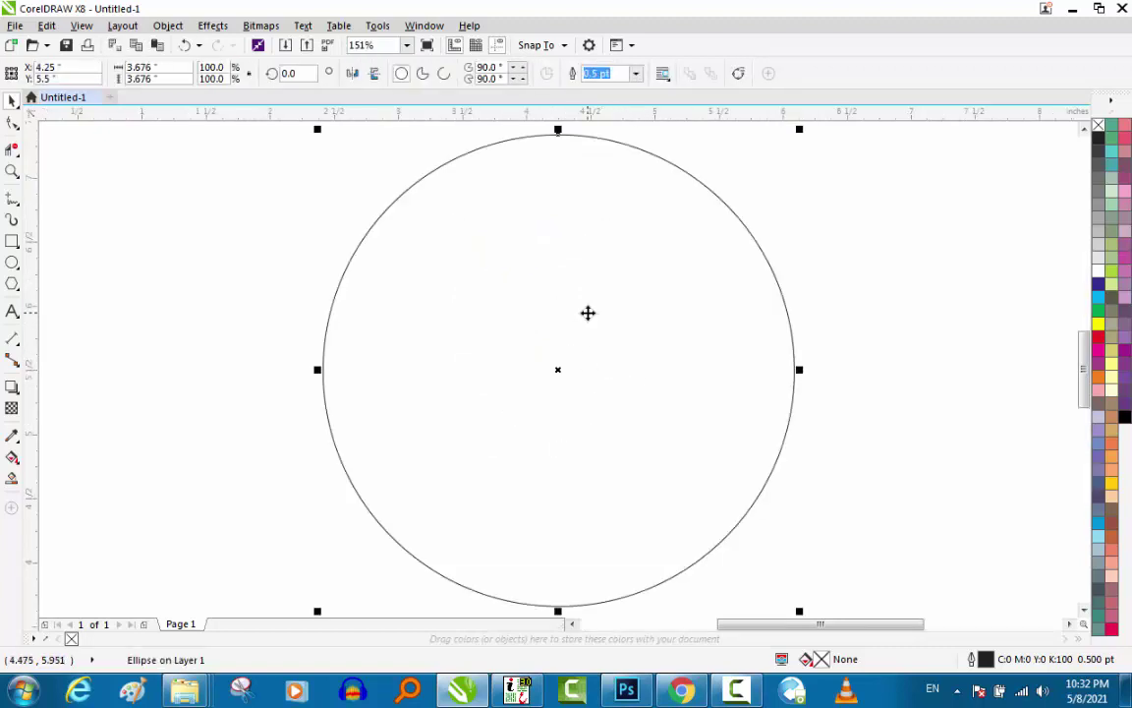
scroll(588, 313, "down", 1)
key("z")
left_click_drag(309, 461, 780, 227)
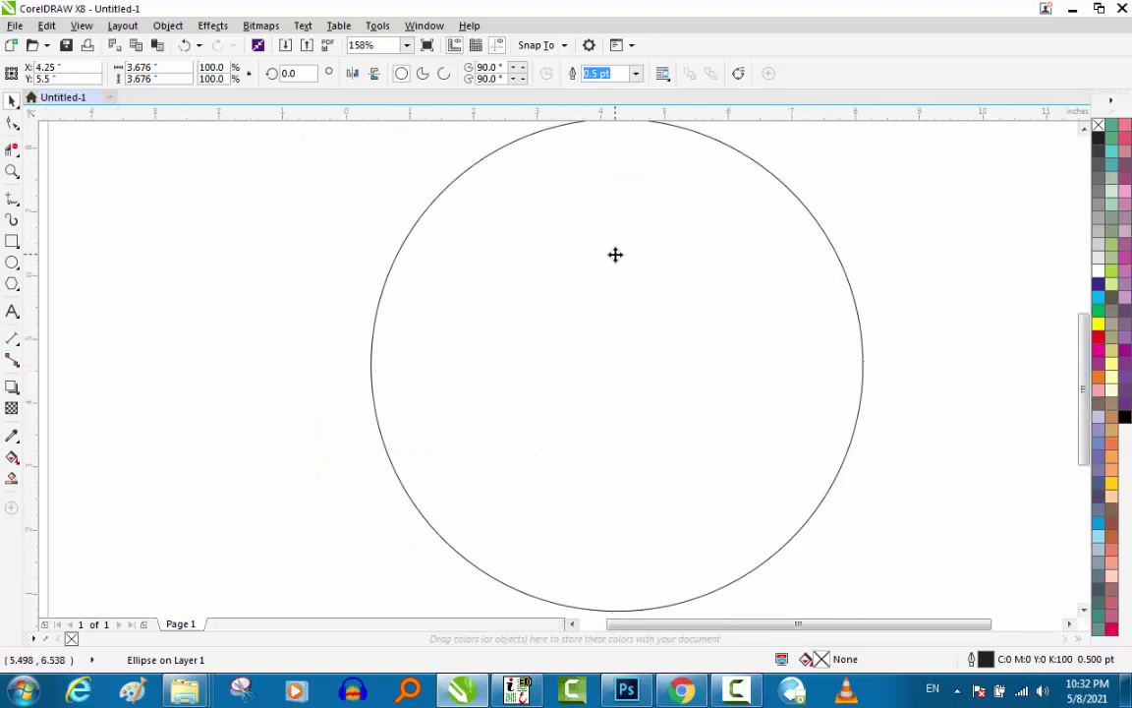
scroll(615, 255, "down", 1)
key("z")
mouse_move(419, 172)
left_mouse_down()
mouse_move(770, 368)
mouse_move(839, 469)
left_mouse_up()
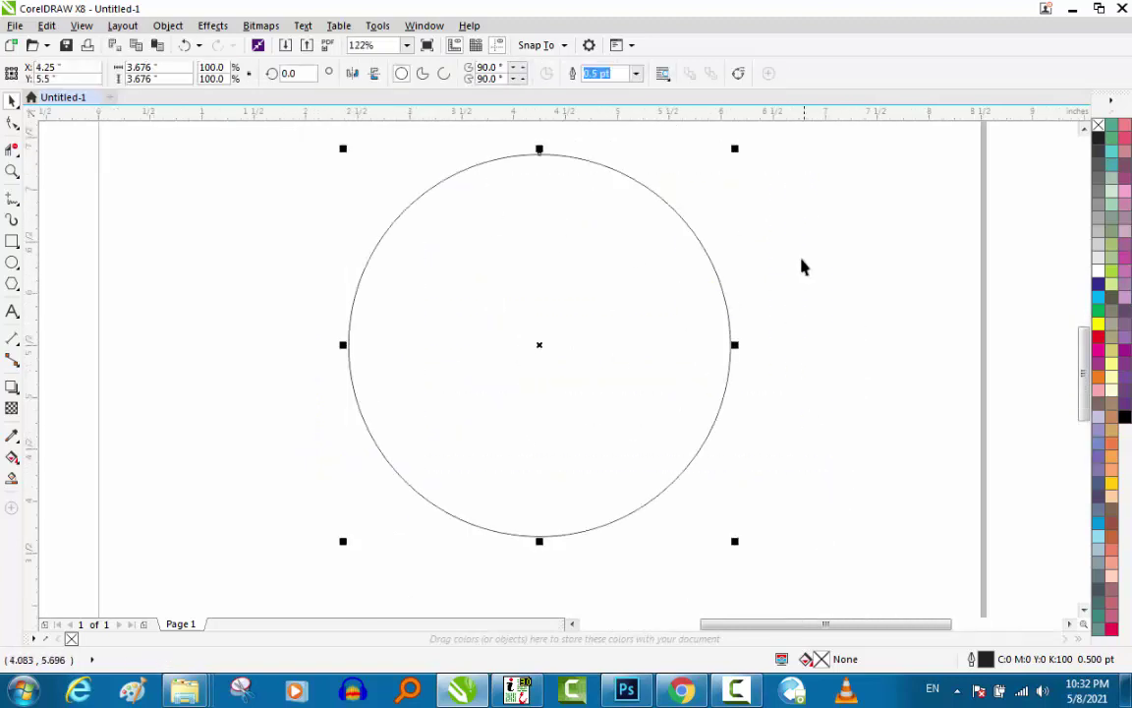
Add a one-step outside contour to the circle with a 0.2-inch offset.
left_click(10, 389)
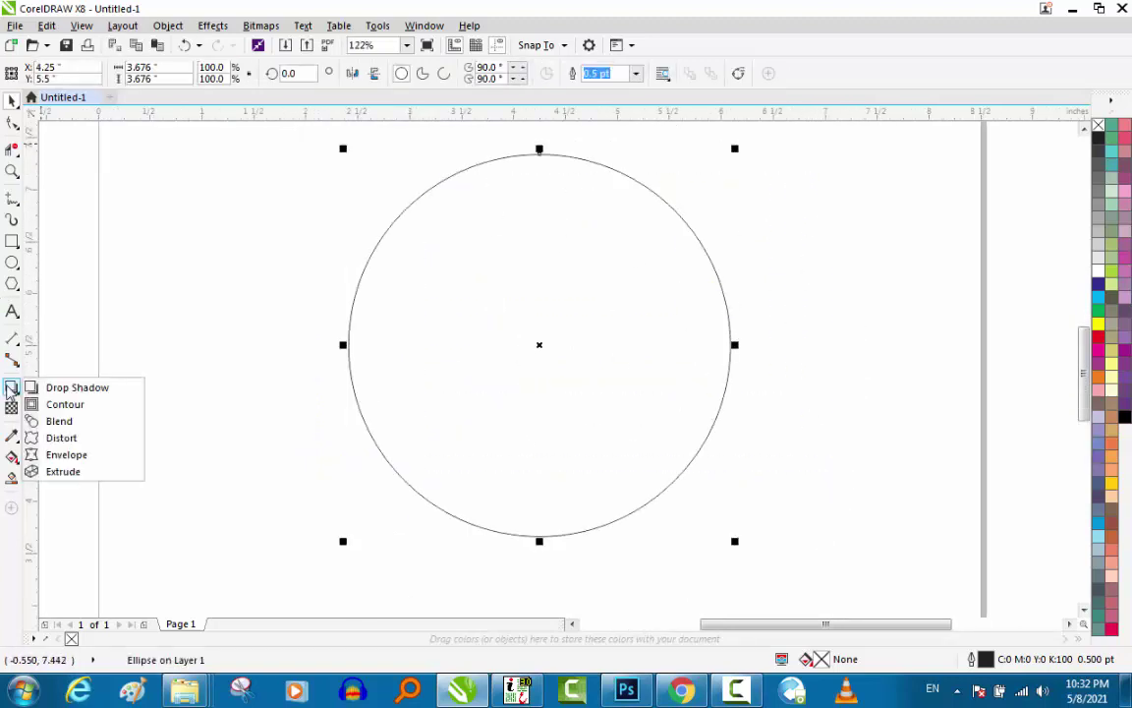
left_click(65, 404)
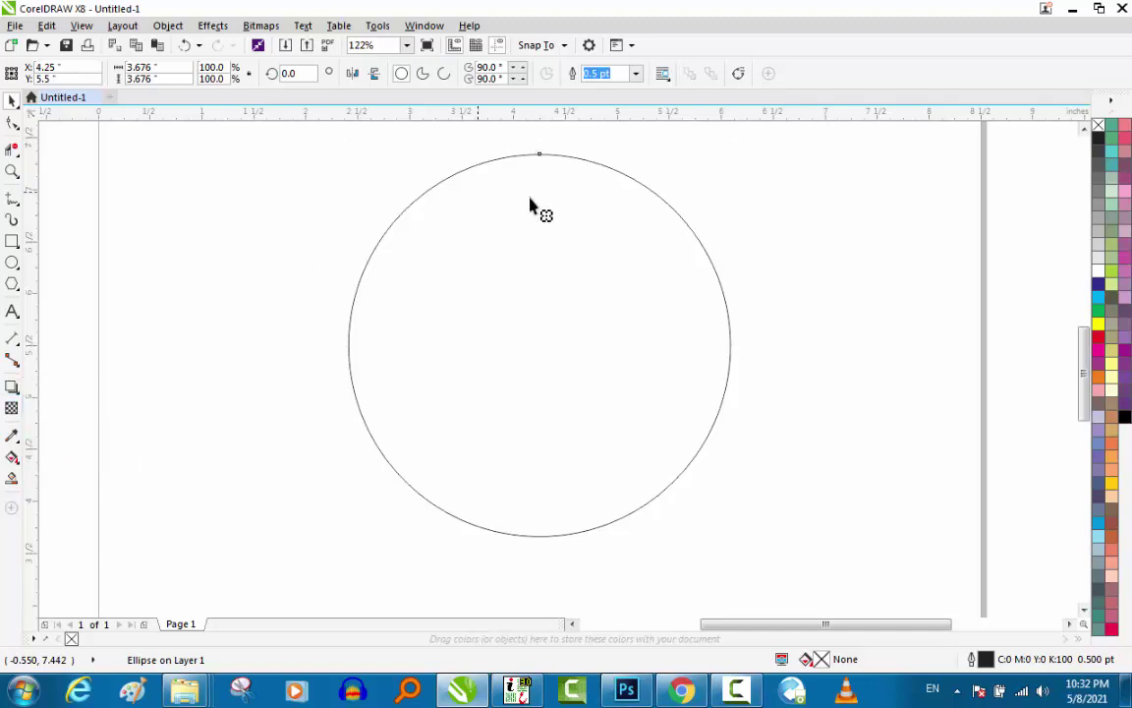
left_click_drag(444, 172, 511, 300)
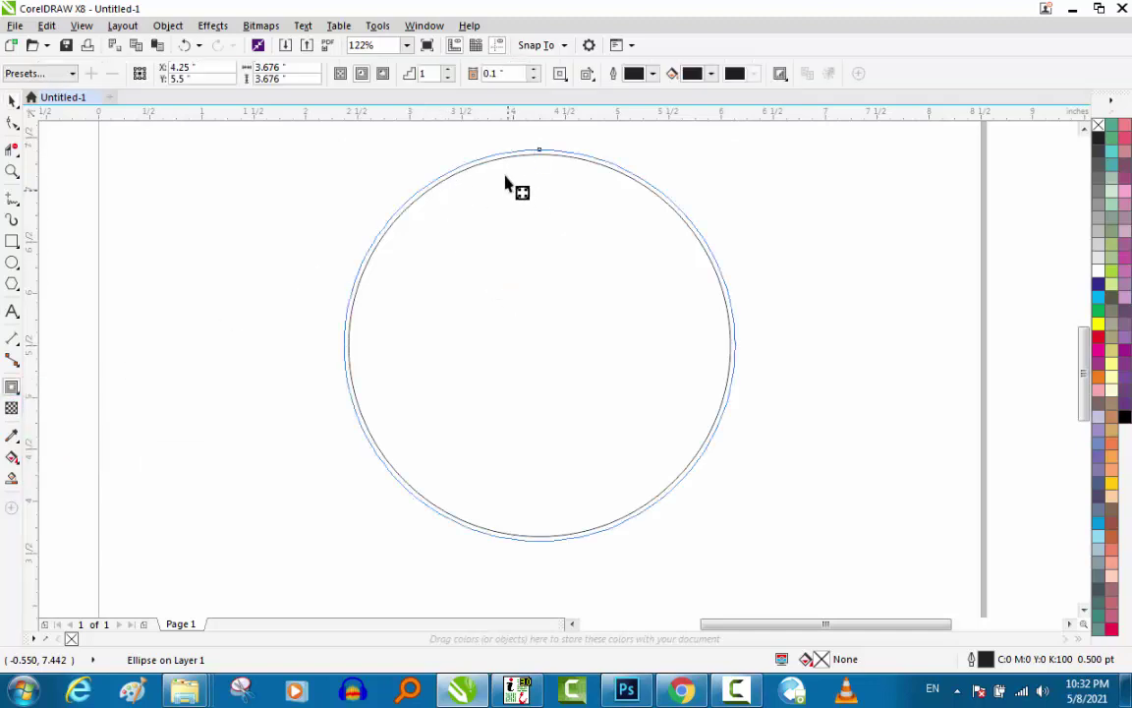
left_click_drag(505, 182, 500, 141)
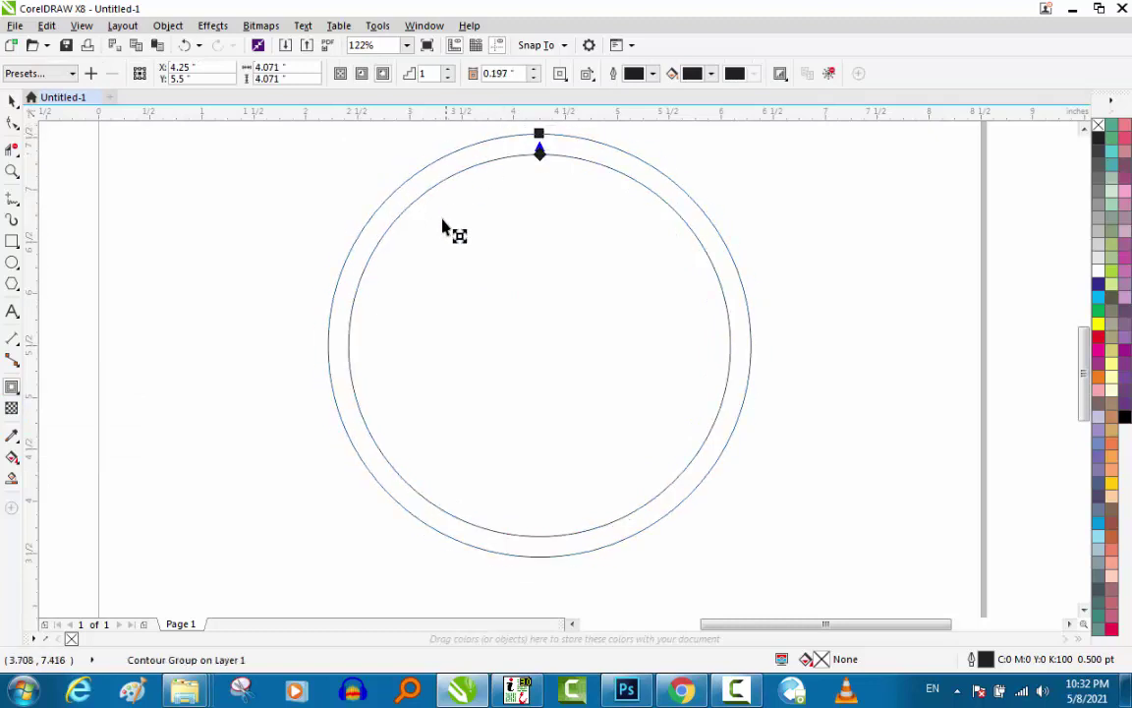
scroll(443, 227, "down", 2)
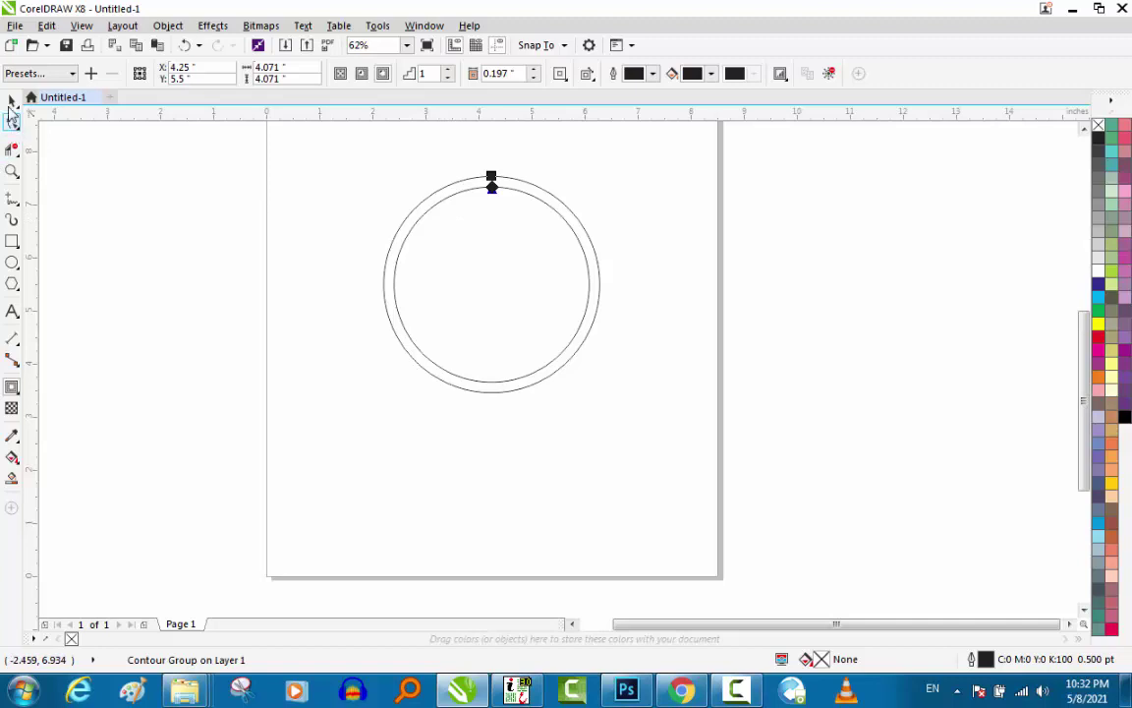
double_click(489, 74)
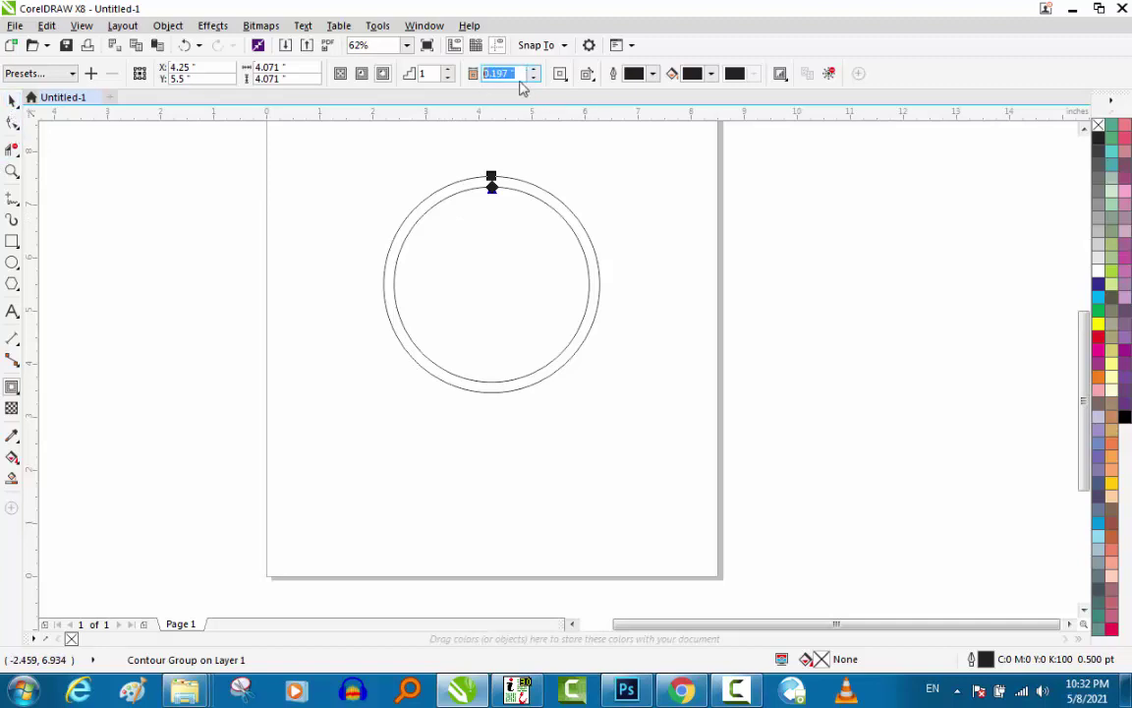
type("2")
key("Return")
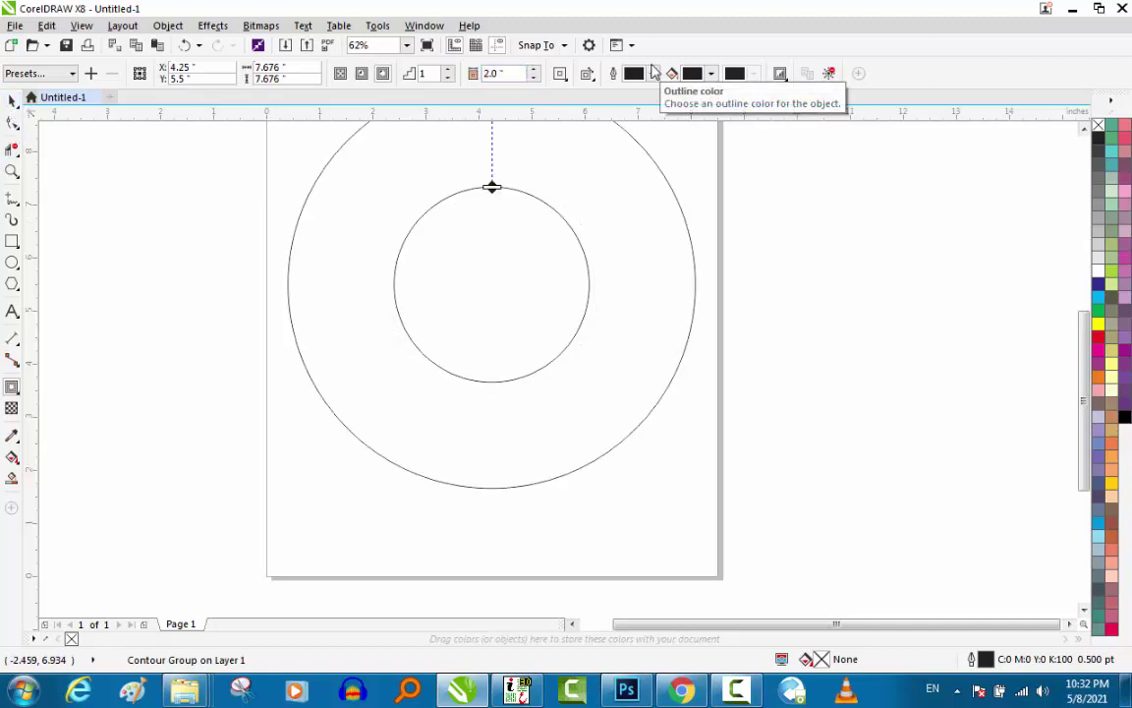
key("ctrl+z")
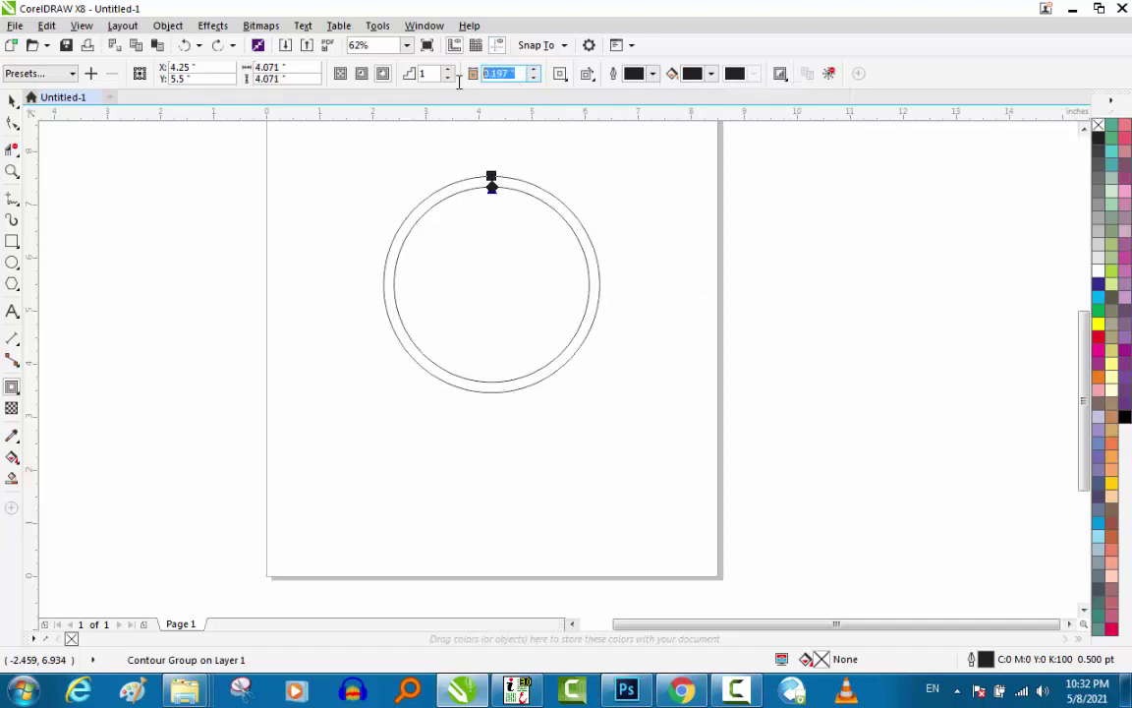
type("0.2")
key("Return")
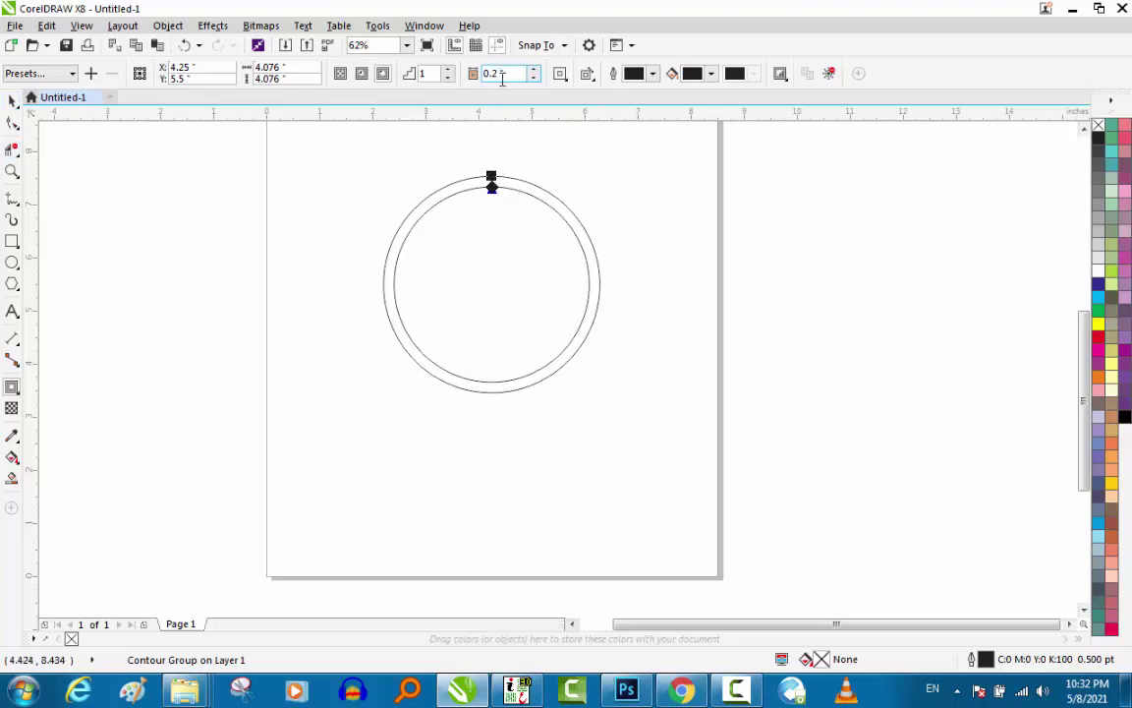
Place a smaller 3.265-inch copy of the double ring just above the original.
left_click(12, 100)
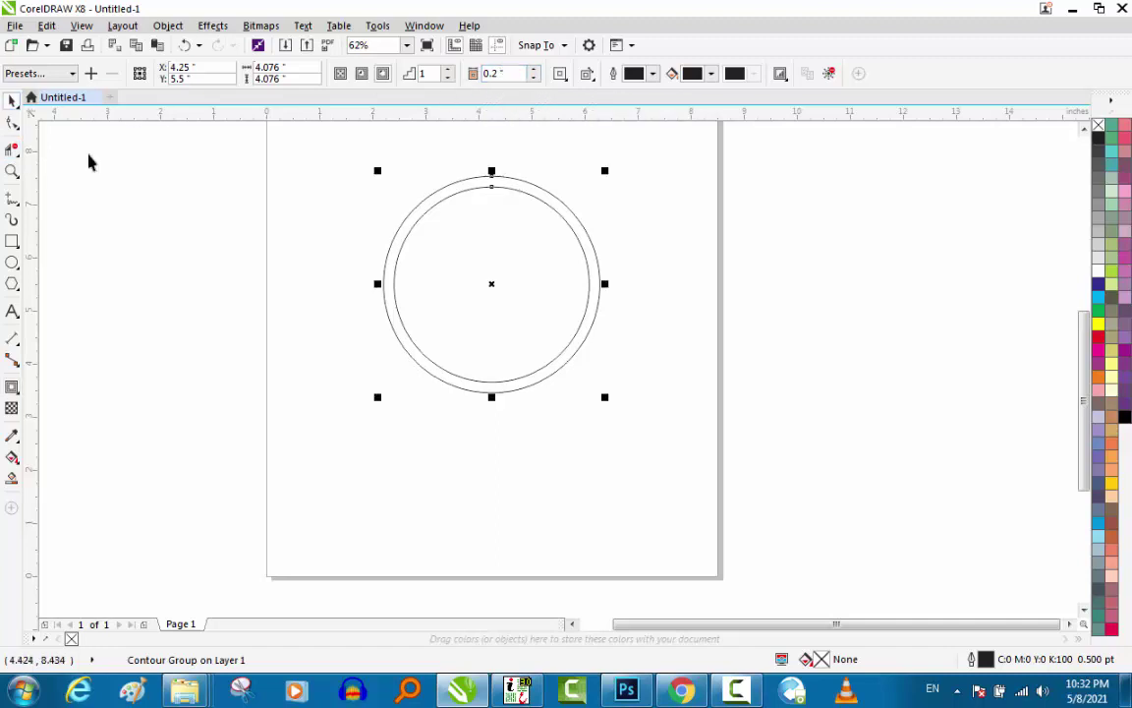
left_click(424, 439)
key("z")
right_click(423, 439)
left_click_drag(359, 450, 536, 197)
key("space")
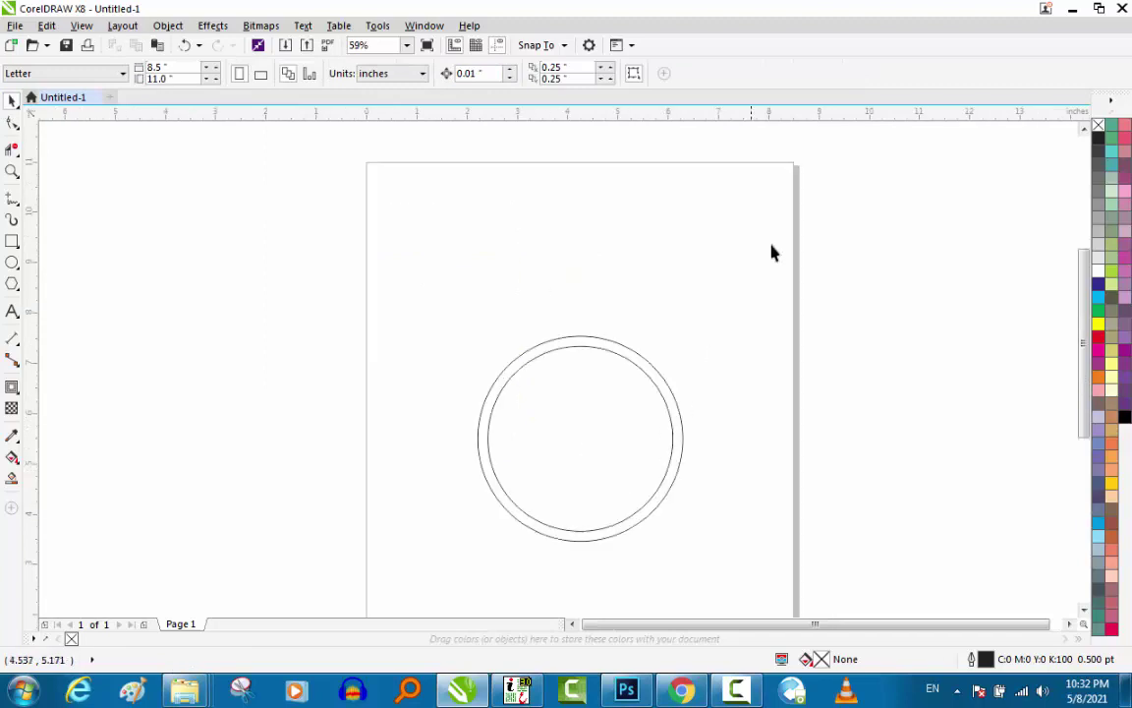
left_click_drag(776, 236, 246, 570)
mouse_move(562, 470)
left_mouse_down()
mouse_move(566, 241)
mouse_move(566, 256)
left_mouse_up()
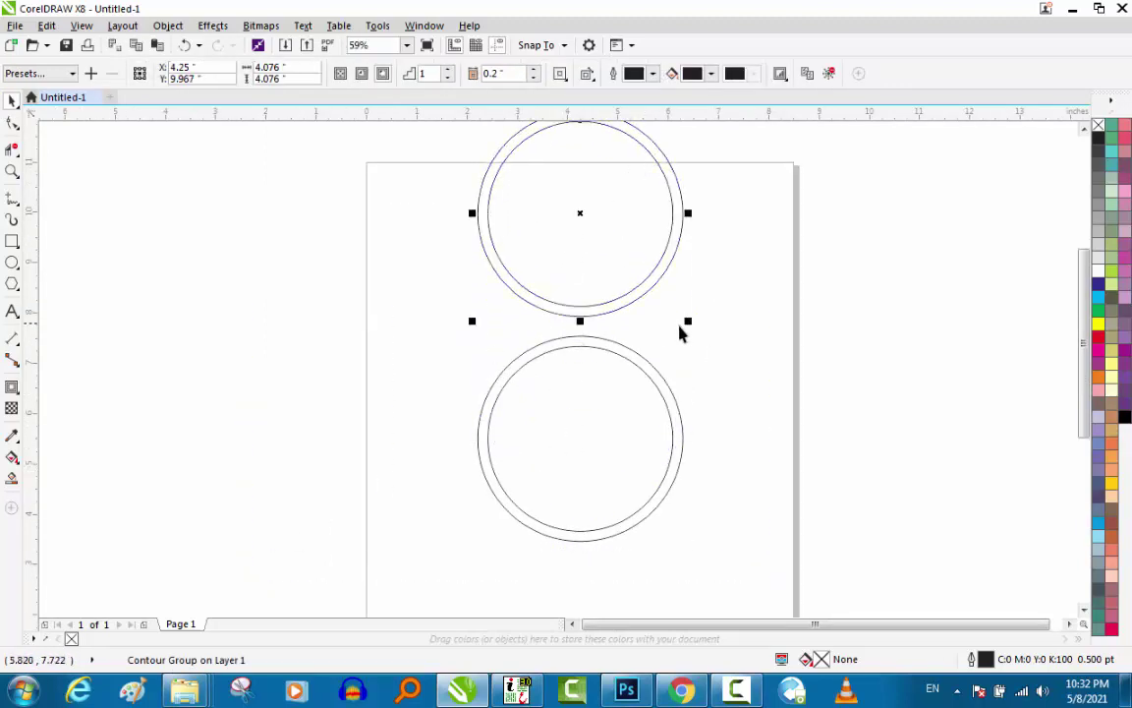
left_click_drag(686, 324, 661, 321)
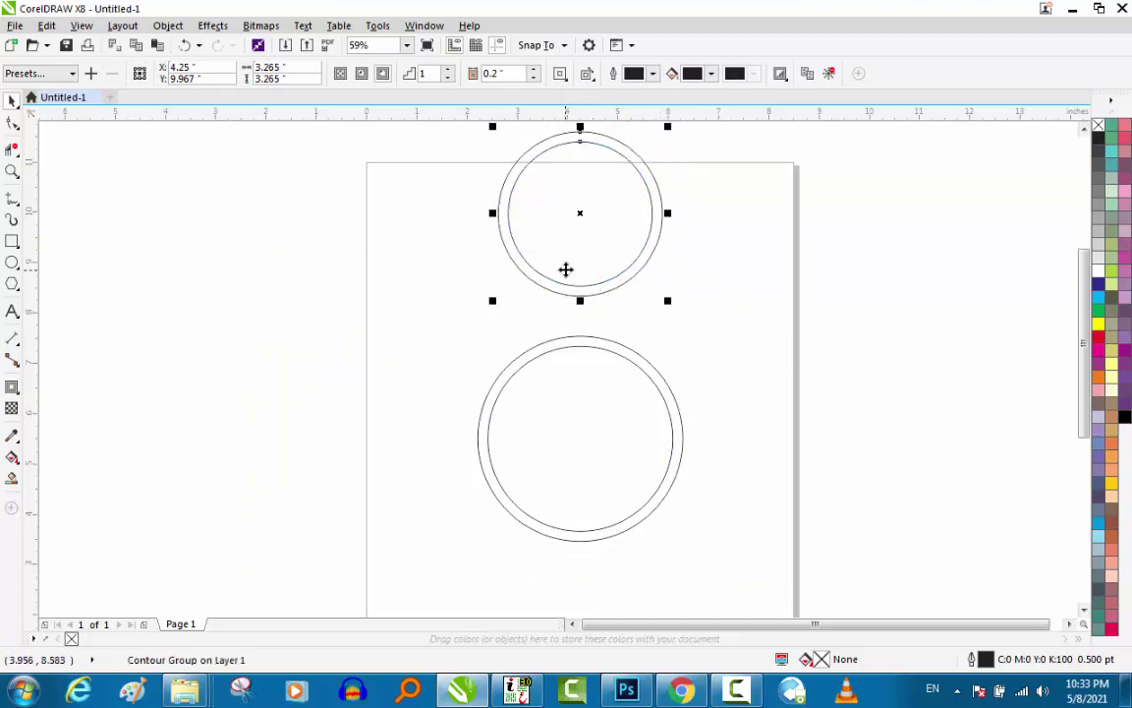
left_click_drag(566, 268, 565, 285)
Move both double rings left off the page and reselect the top contour group.
scroll(564, 284, "down", 2)
left_click_drag(710, 174, 336, 478)
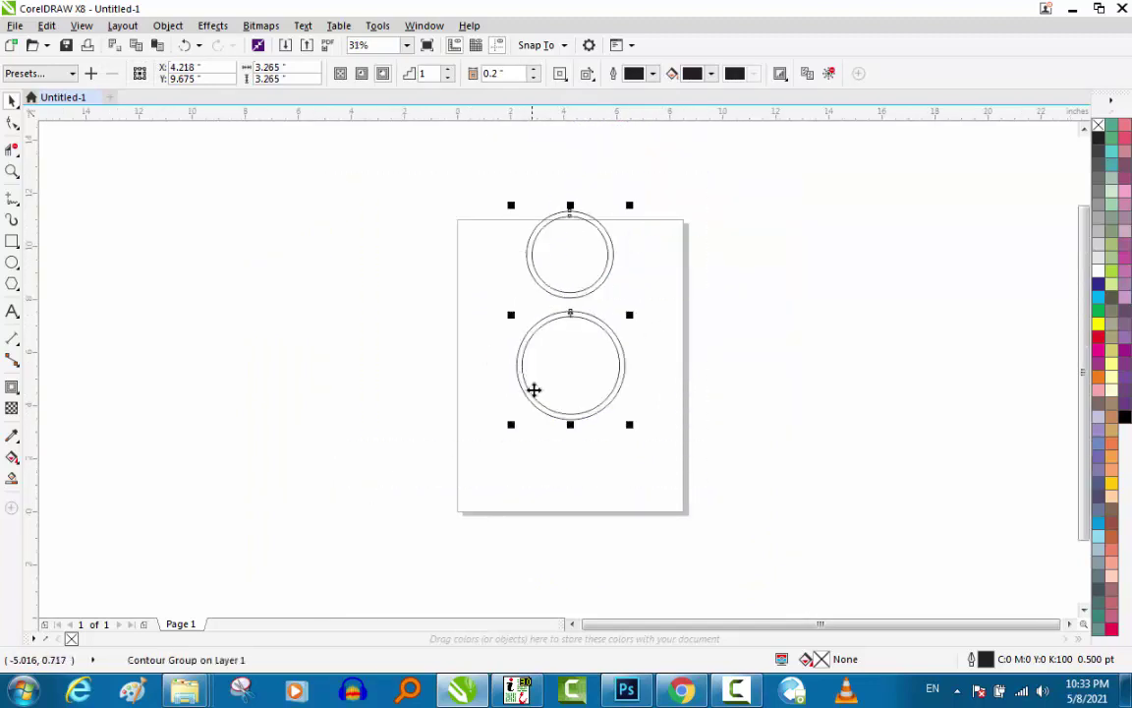
mouse_move(534, 389)
left_mouse_down()
mouse_move(273, 418)
mouse_move(260, 448)
left_mouse_up()
left_click(437, 341)
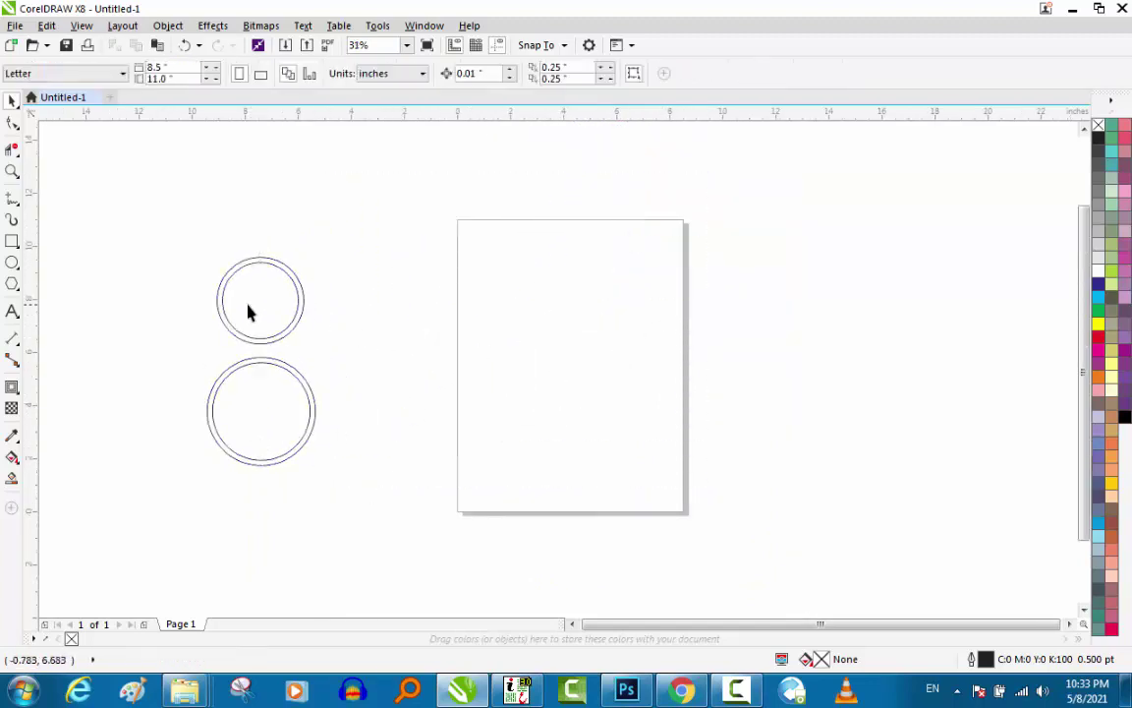
left_click(228, 322)
key("z")
left_click_drag(150, 386, 375, 210)
key("Escape")
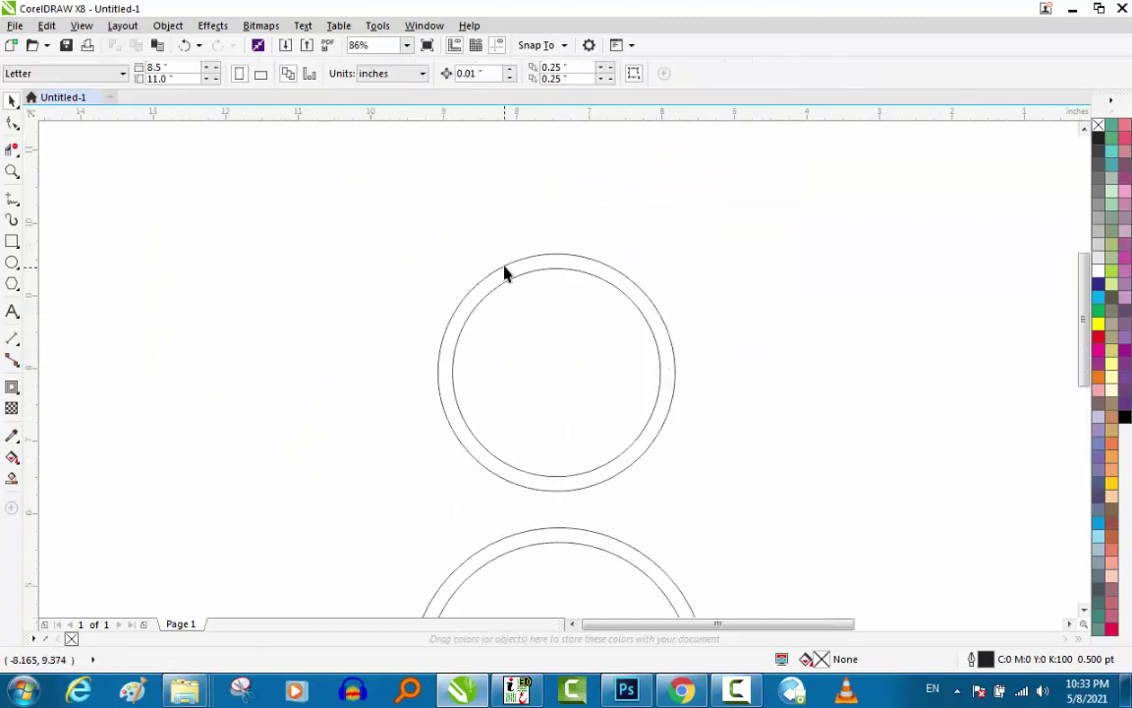
left_click(502, 268)
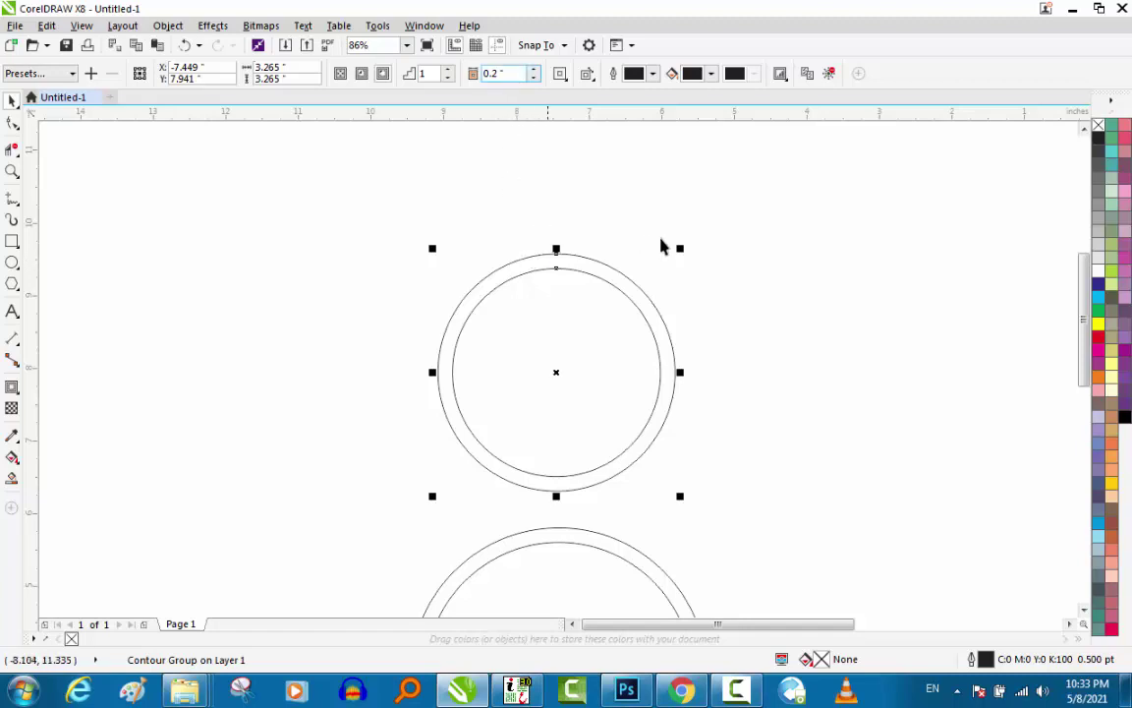
Break apart both contour groups into separate inner and outer circles.
left_click(551, 280)
left_click(556, 263)
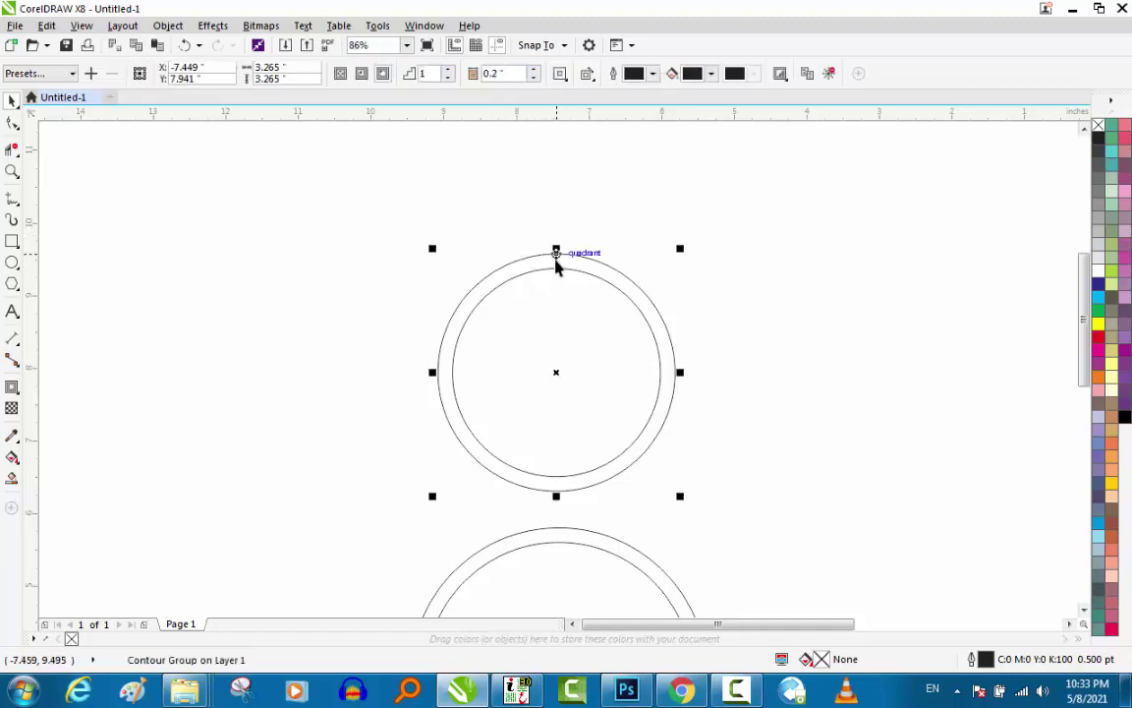
key("ctrl+k")
key("Escape")
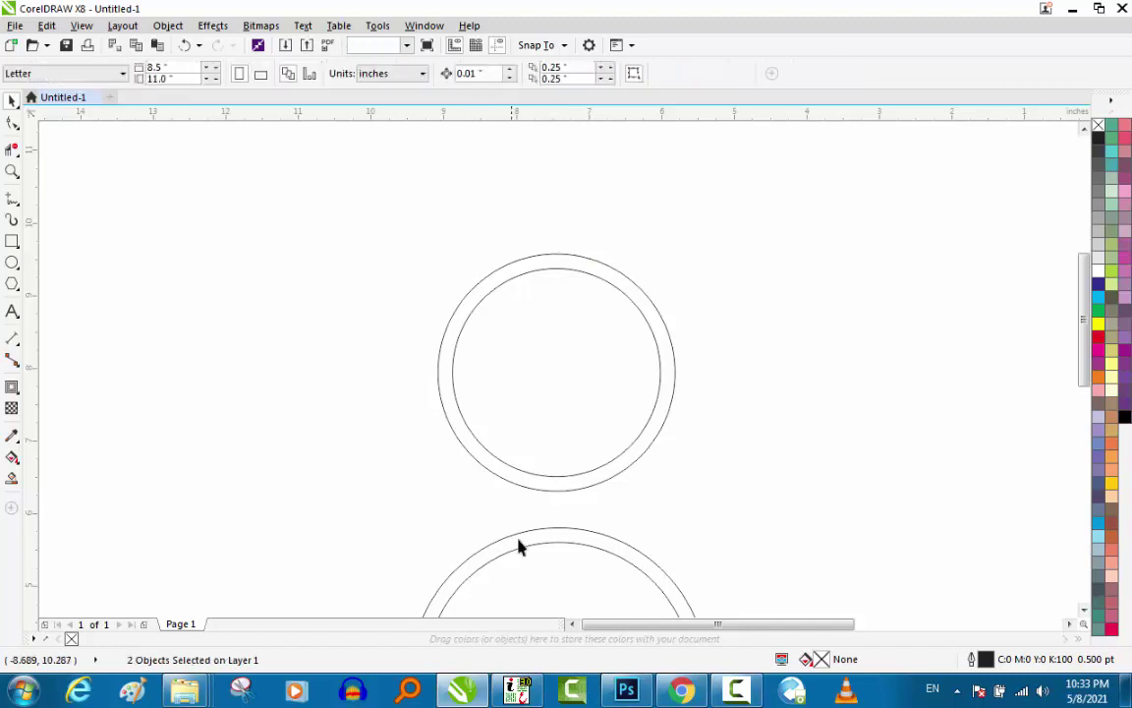
left_click(539, 545)
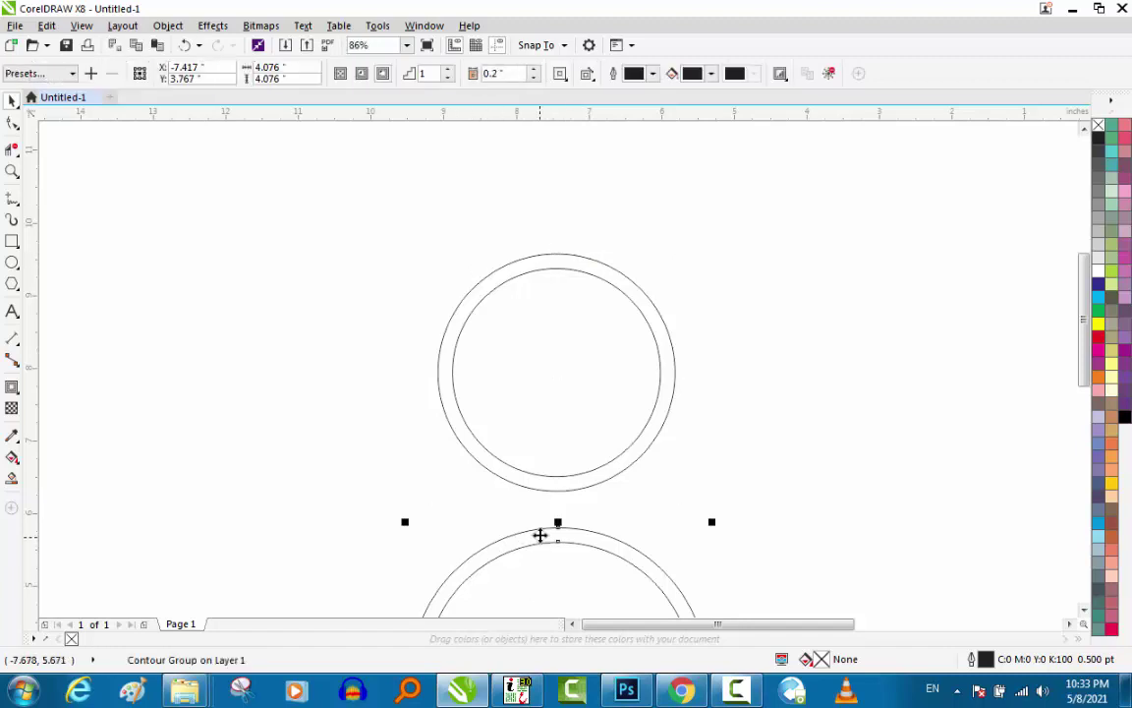
key("ctrl+k")
Fill both inner circles with solid red (C0 M100 Y100 K0).
left_click(782, 293)
left_click(568, 335)
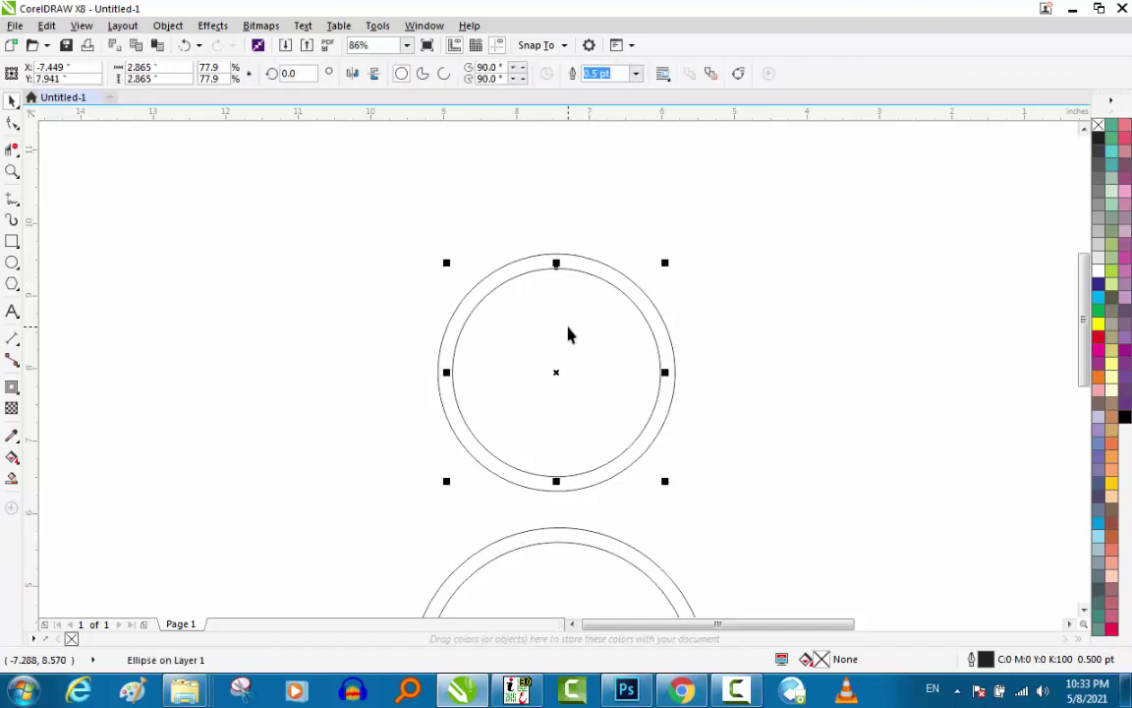
left_click(547, 554, "shift")
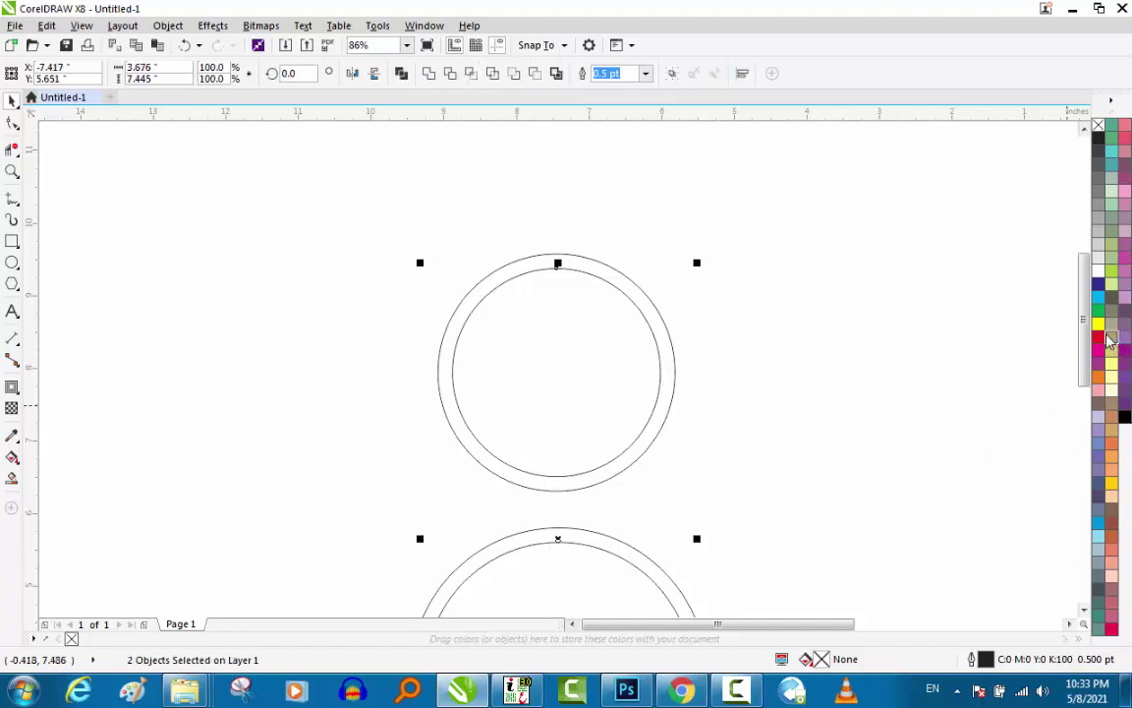
left_click(1099, 338)
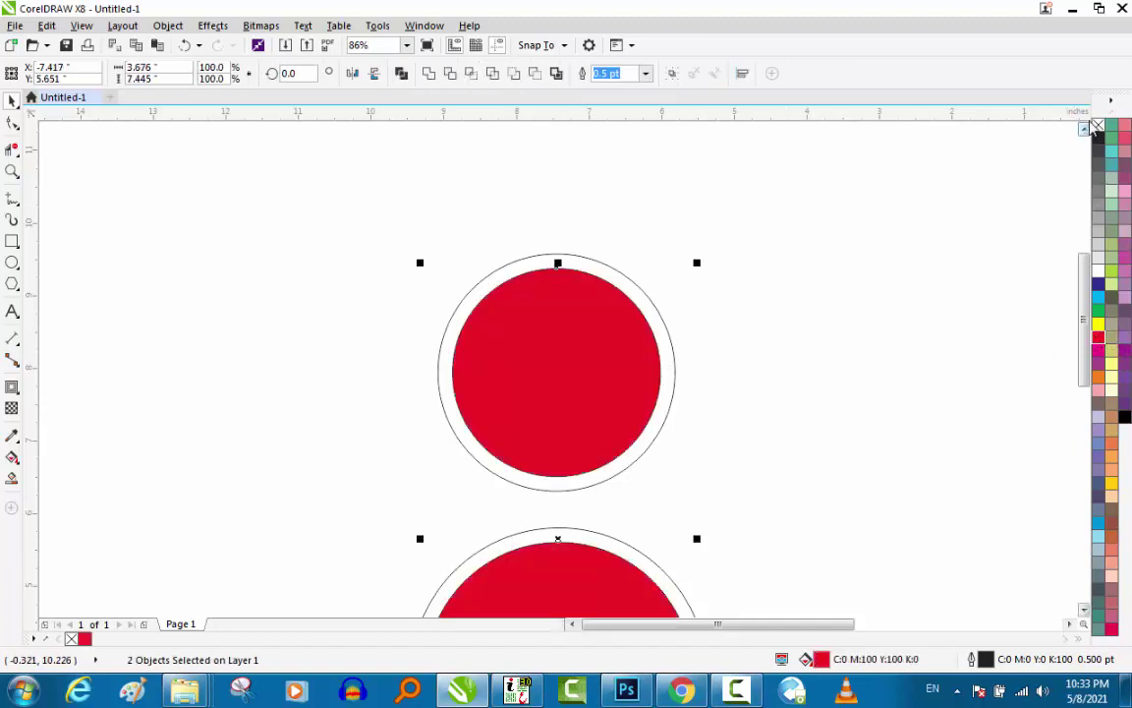
left_click(897, 190)
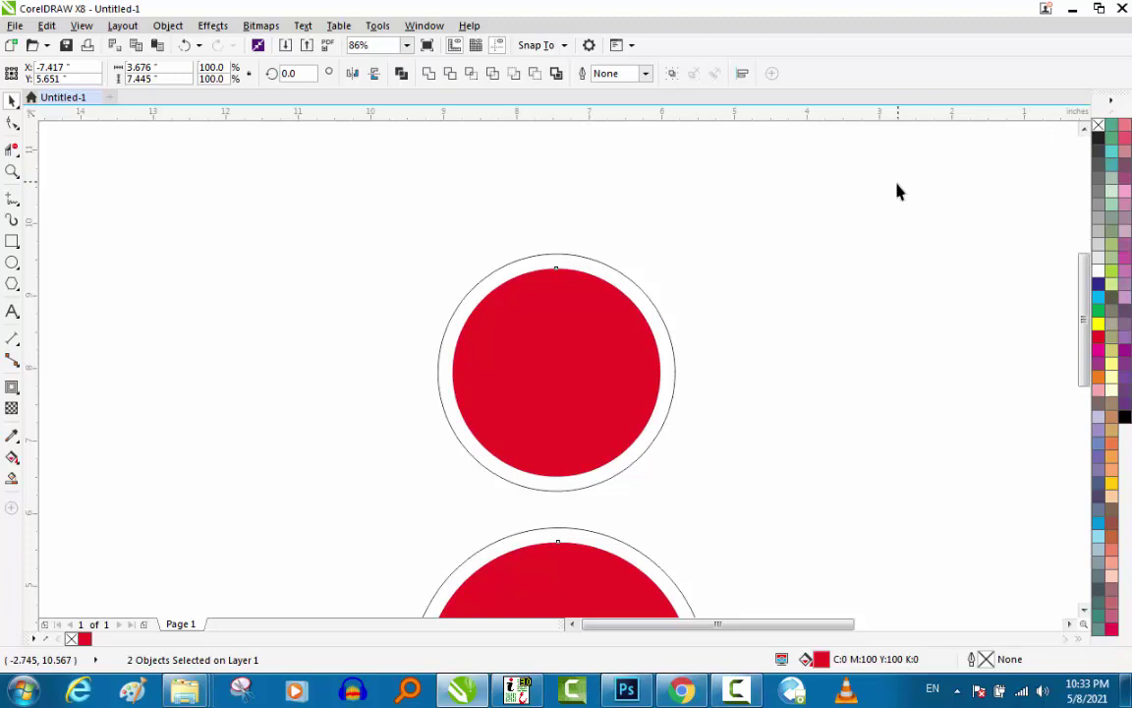
left_click(561, 255)
Give both black outer rings a 6.0 pt outline width.
left_click(539, 530, "shift")
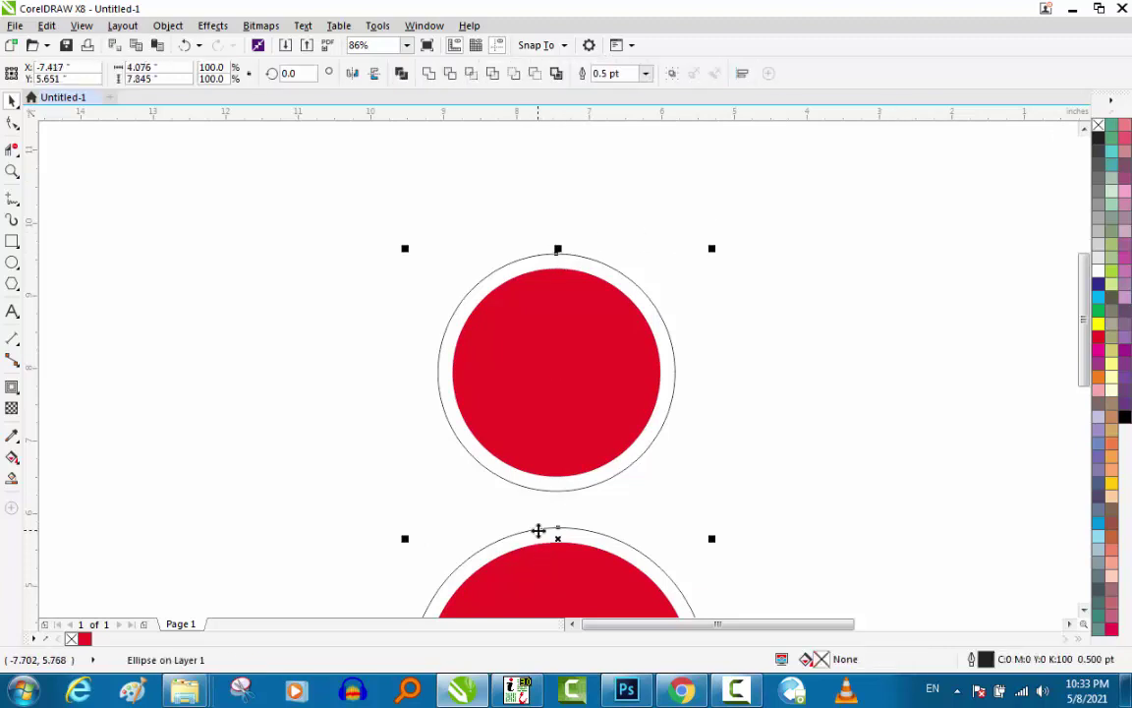
key("F12")
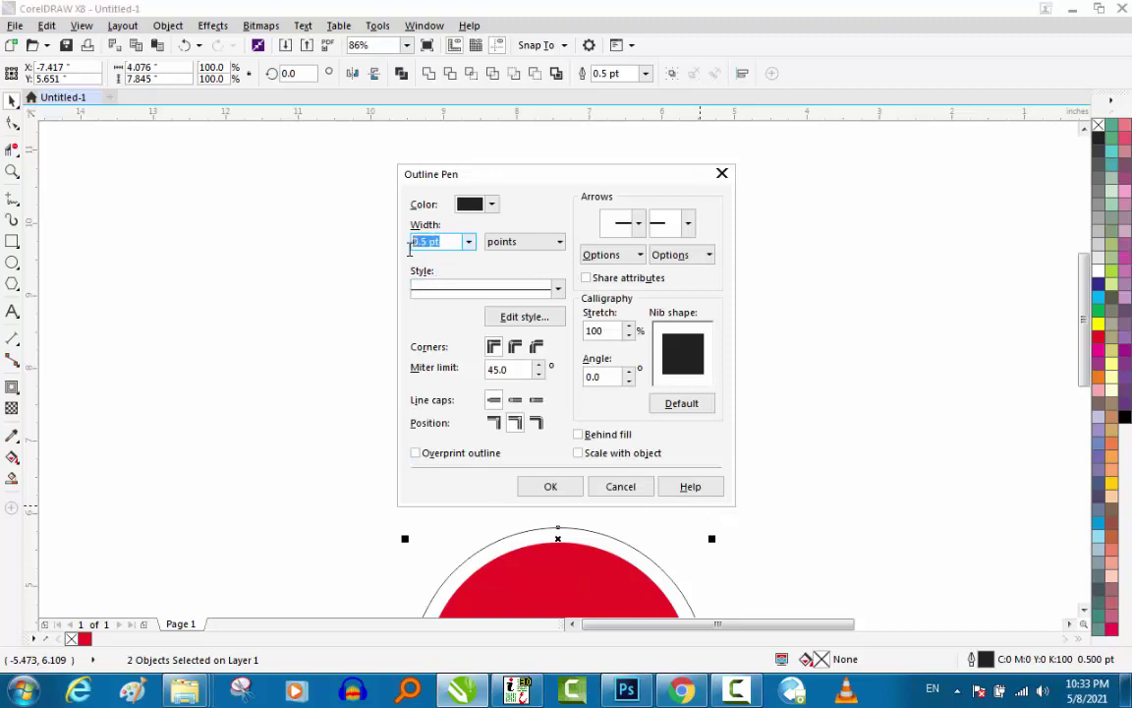
type("2")
key("Return")
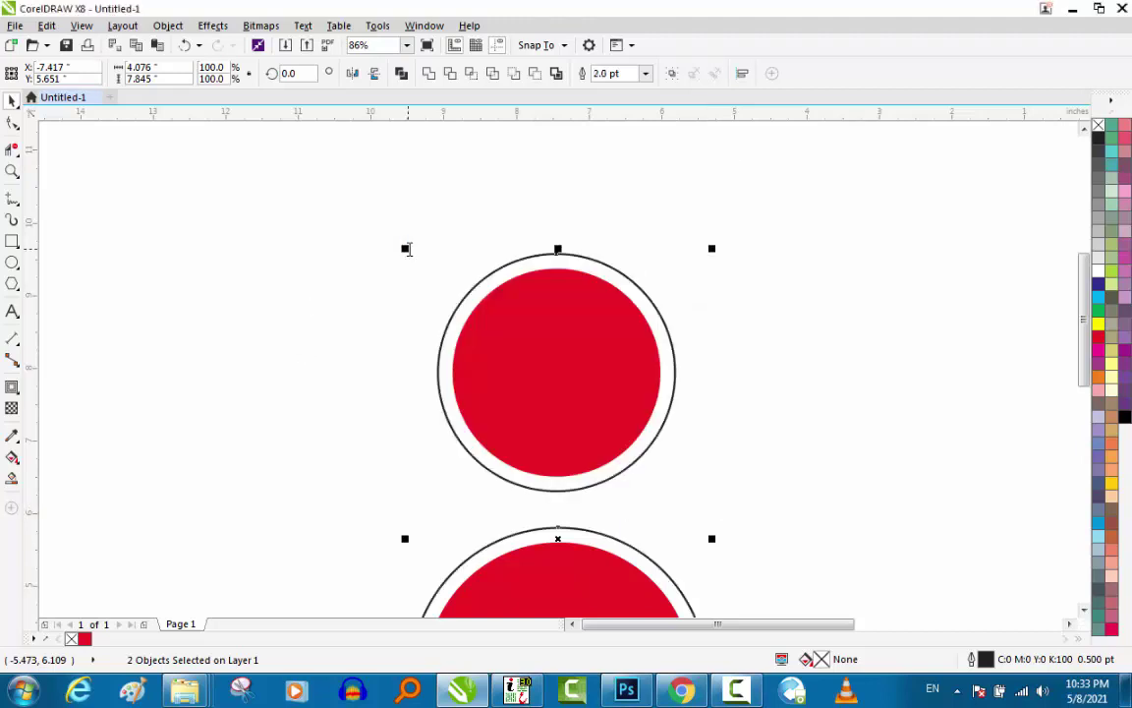
key("F12")
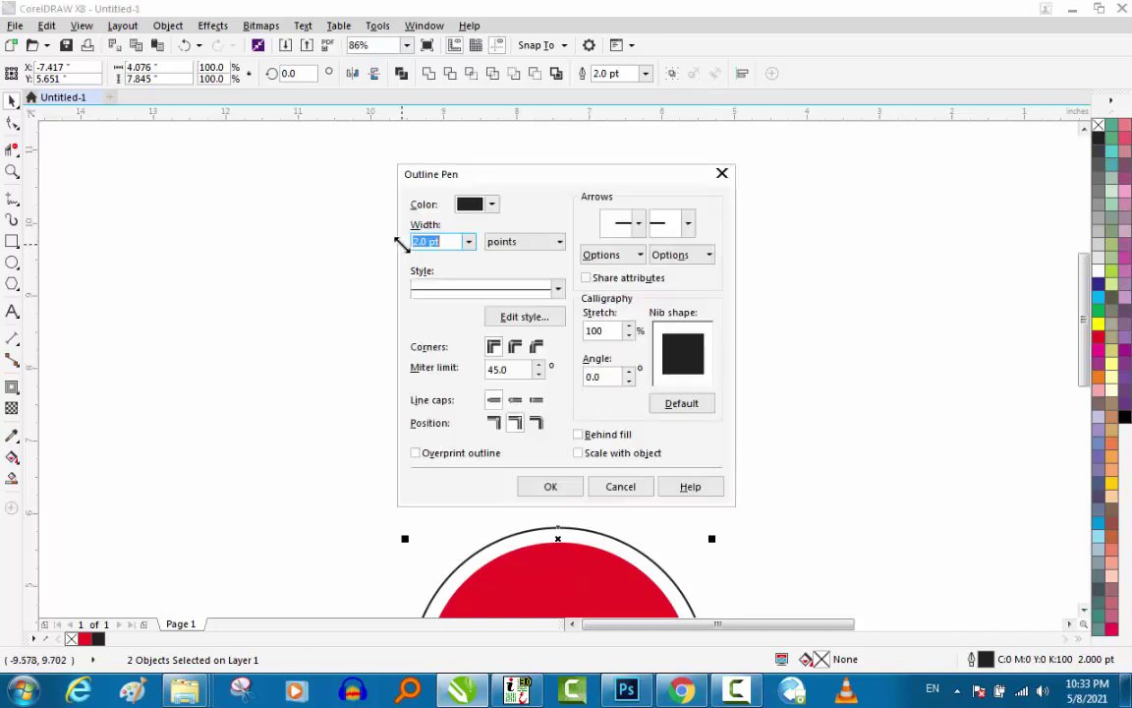
type("4")
key("Return")
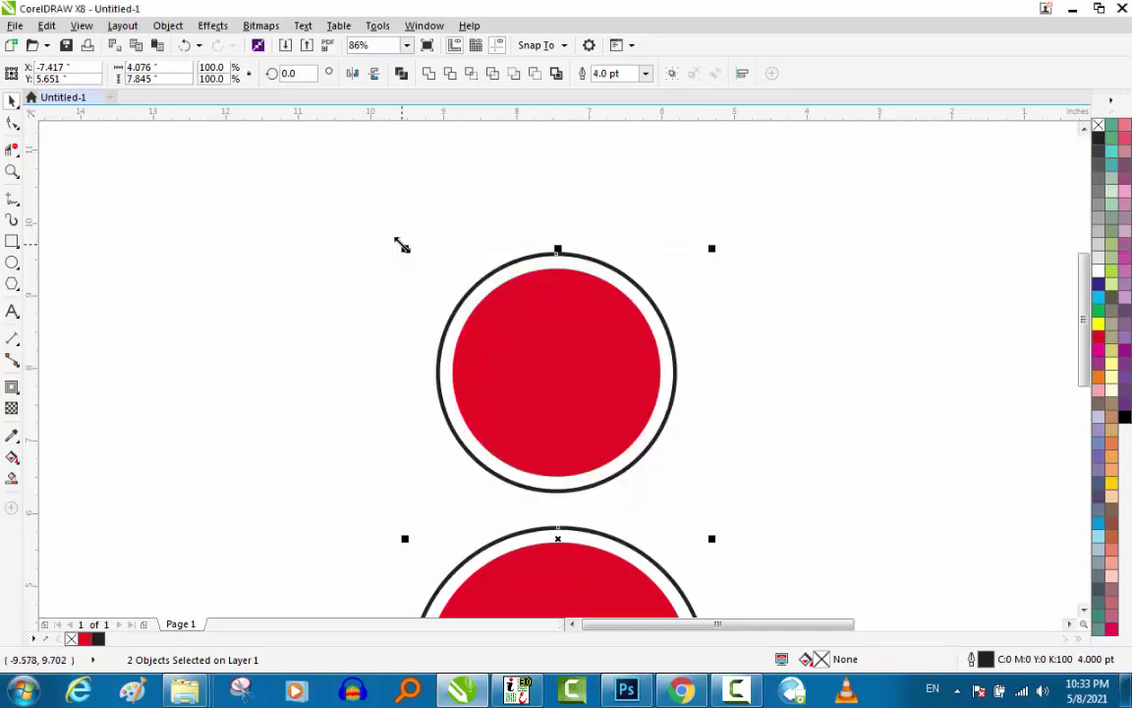
key("F12")
type("6")
key("Return")
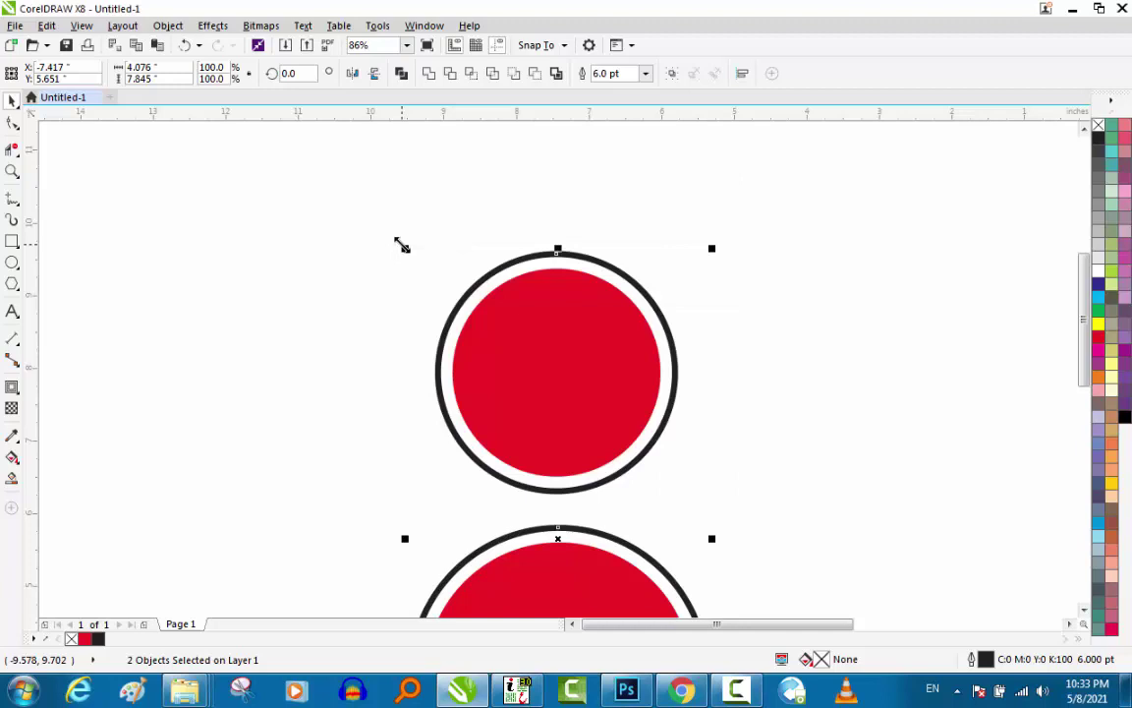
left_click(742, 445)
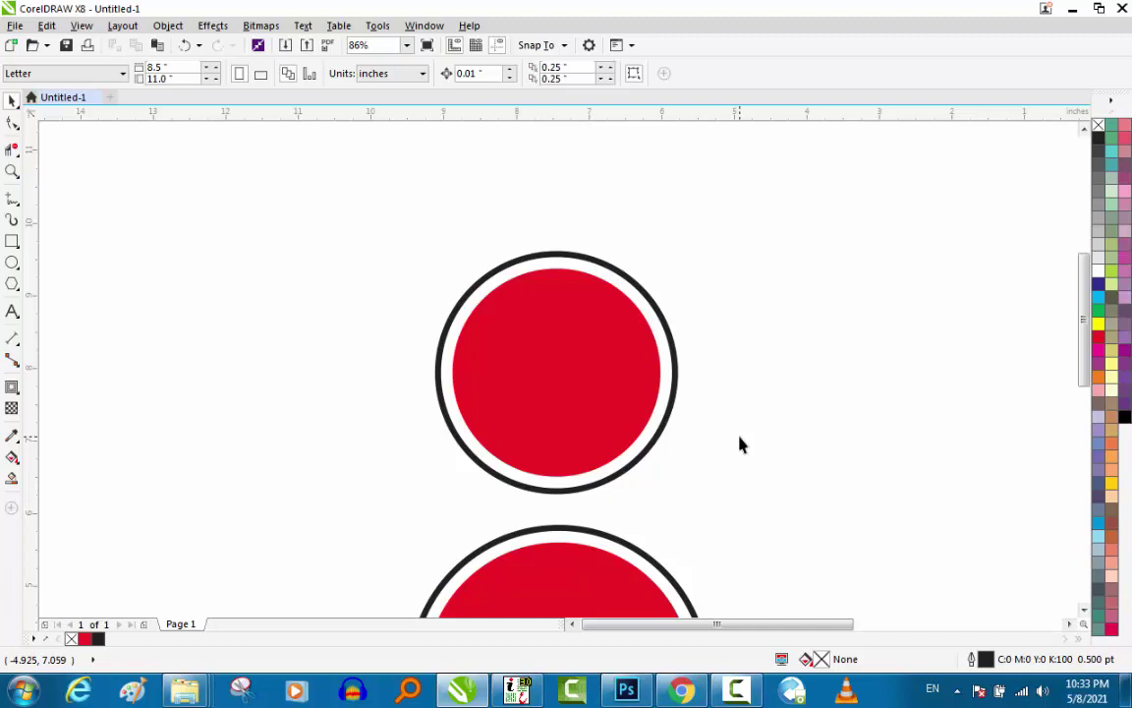
Draw a thin line, tilt it 30 degrees, and place it over the upper circle.
left_click(12, 196)
left_click_drag(234, 281, 234, 397)
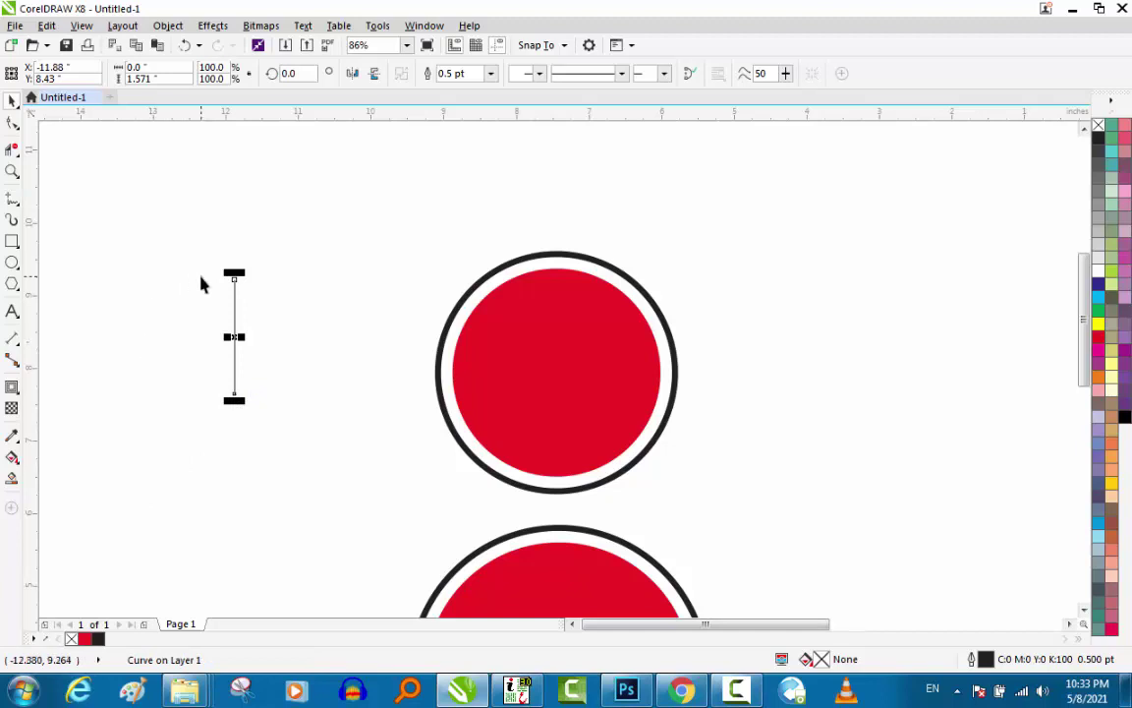
left_click(233, 311)
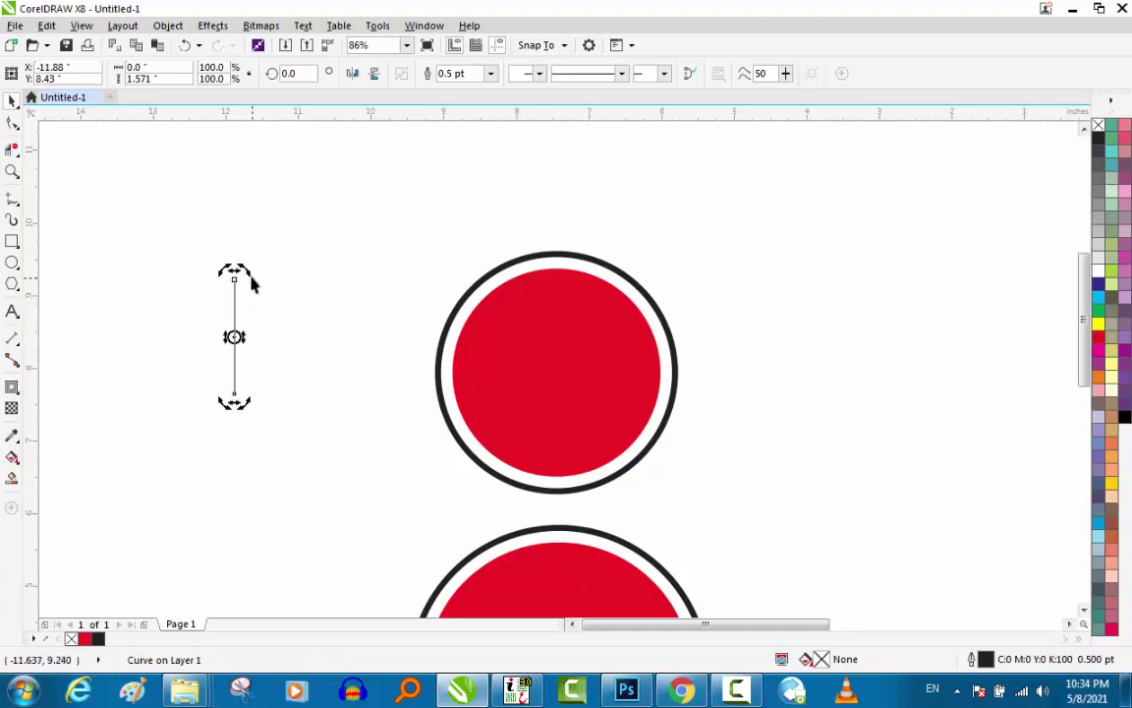
left_click_drag(236, 268, 195, 282)
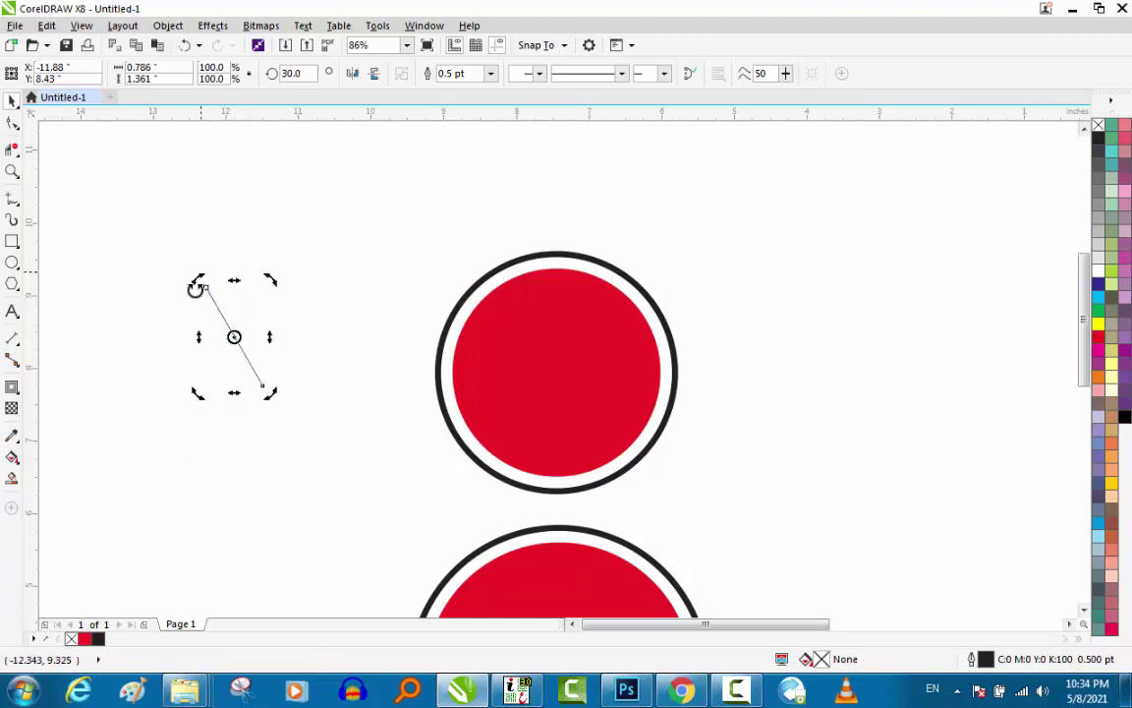
left_click(197, 295)
mouse_move(245, 346)
left_mouse_down()
mouse_move(634, 470)
mouse_move(483, 467)
left_mouse_up()
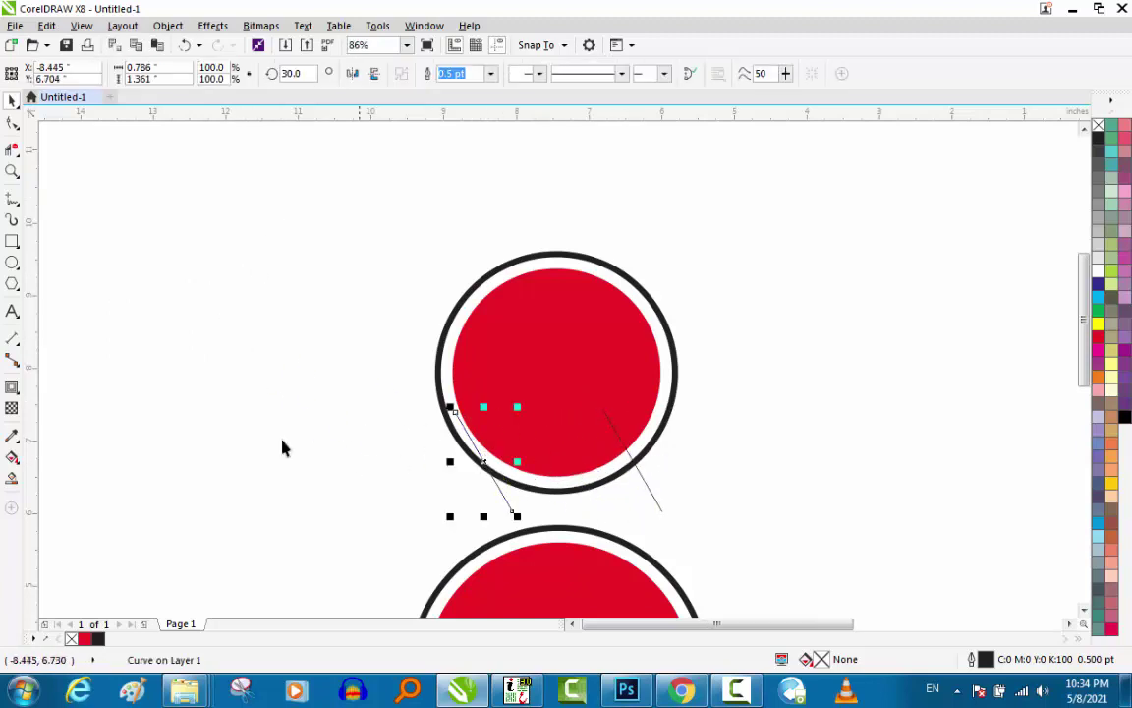
Mirror the slanted line horizontally and group both lines into an inverted V.
left_click(351, 75)
left_click(795, 375)
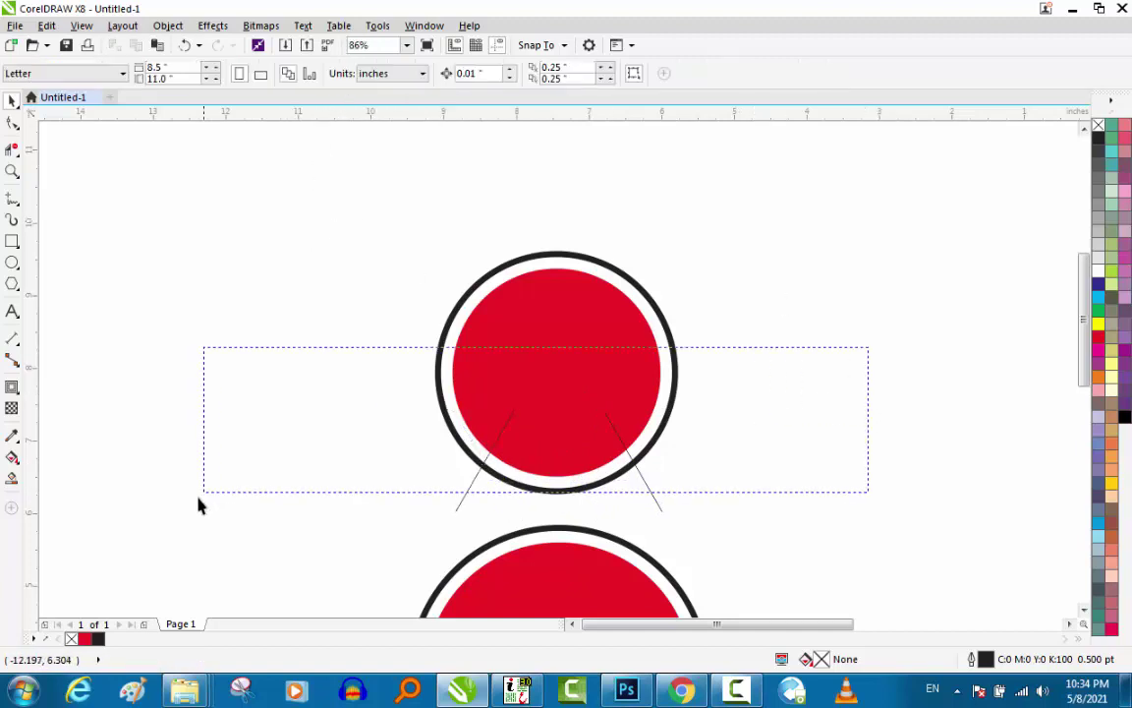
left_click_drag(867, 346, 201, 550)
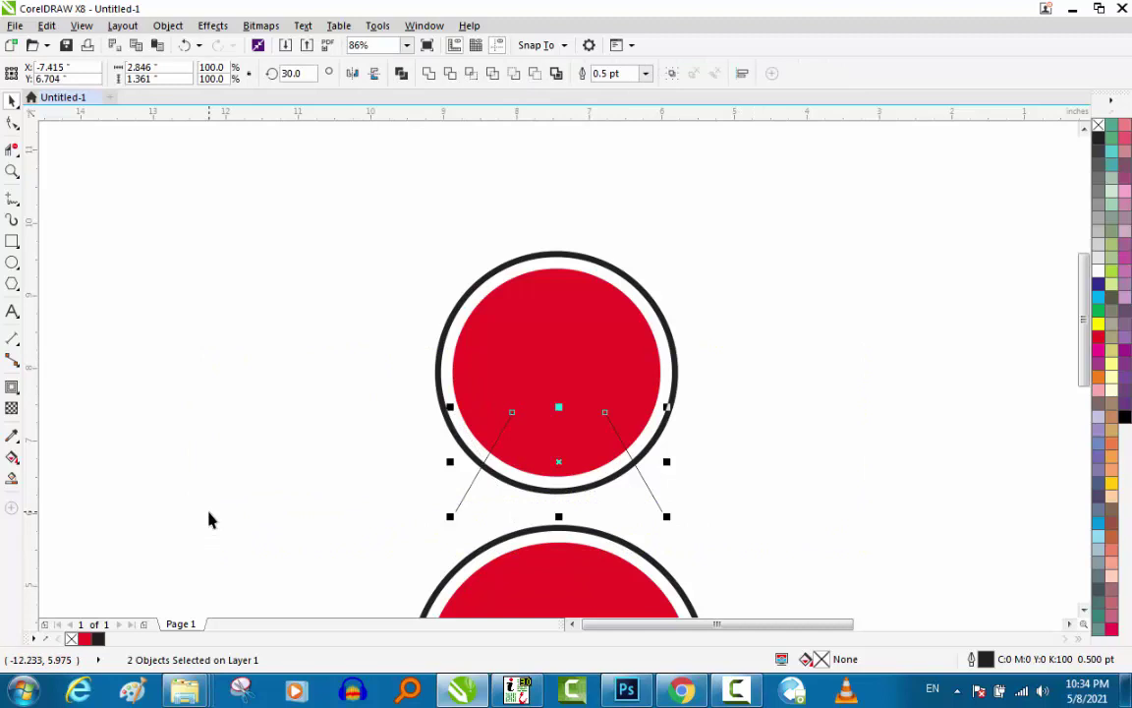
key("ctrl+g")
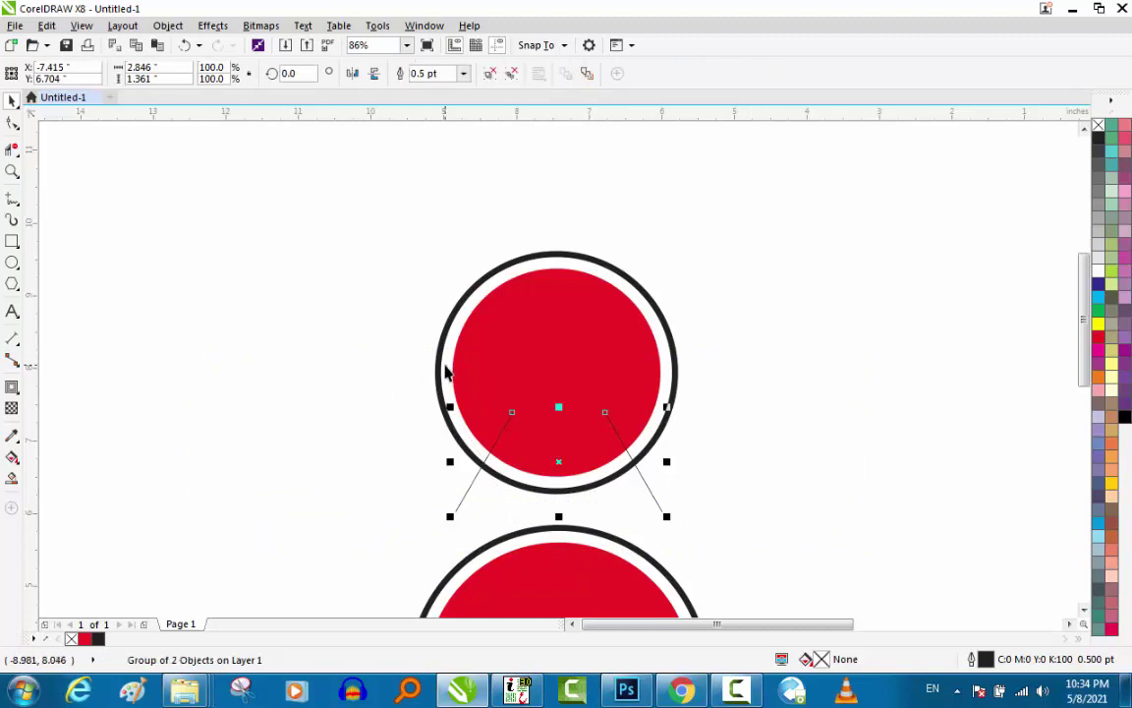
Centre the line pair on the upper circle, move it down, and flip it upside down.
left_click(443, 354, "shift")
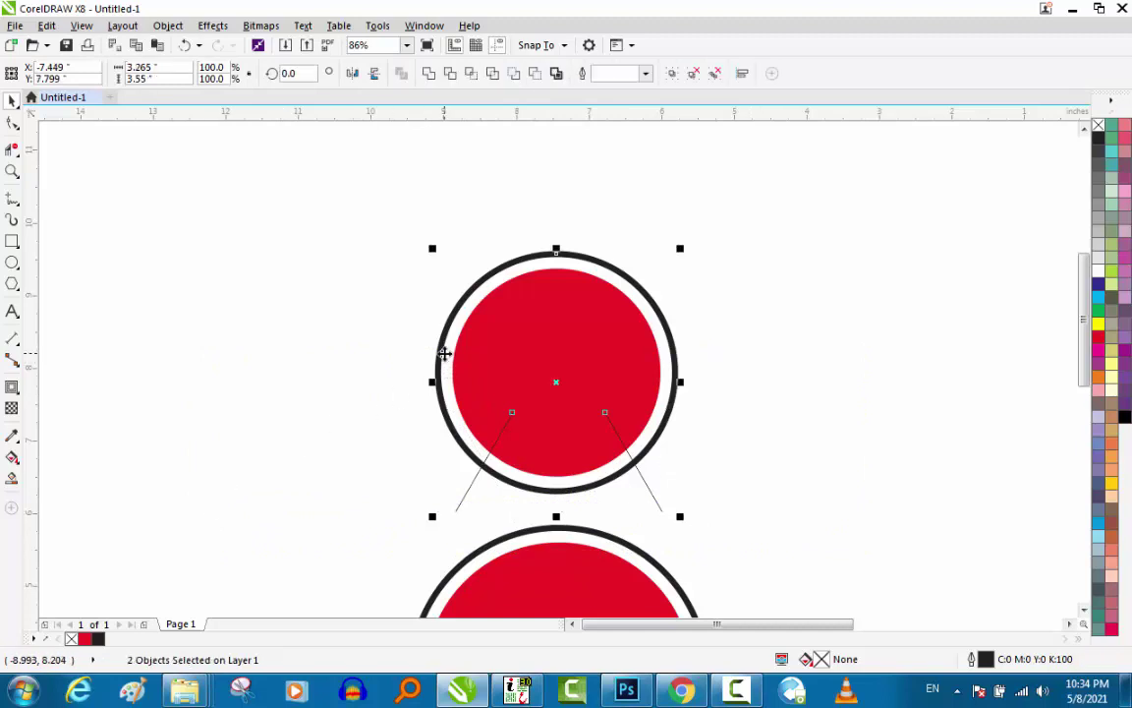
key("c")
left_click(710, 447)
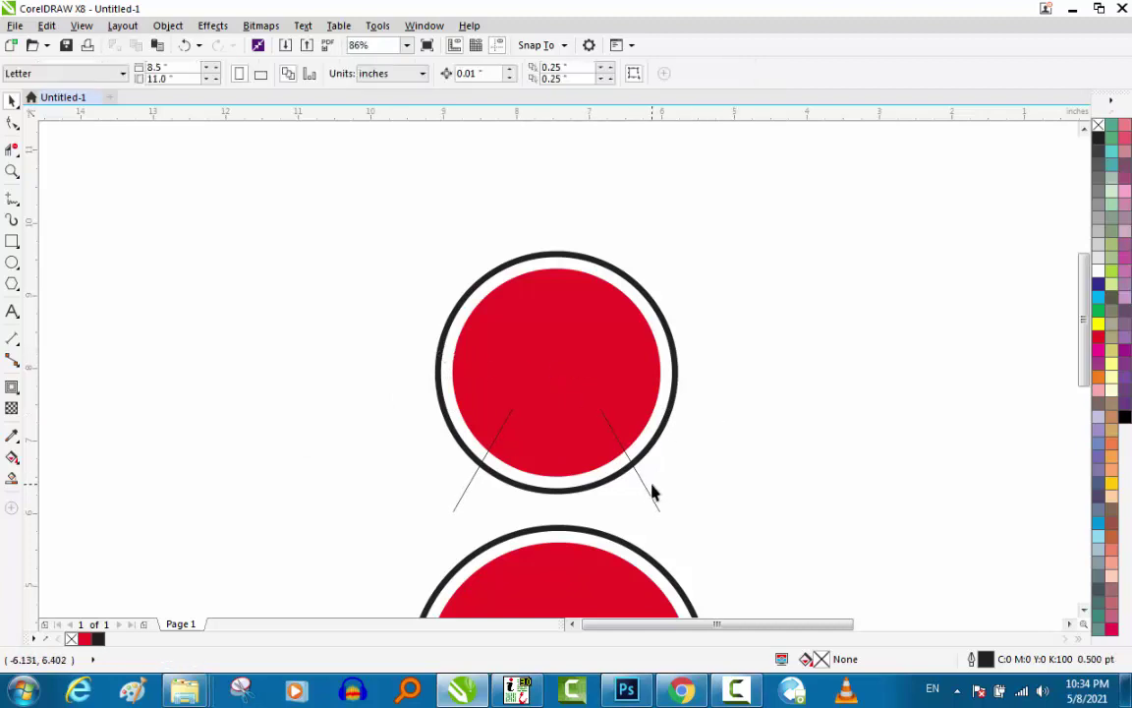
left_click_drag(645, 493, 645, 566)
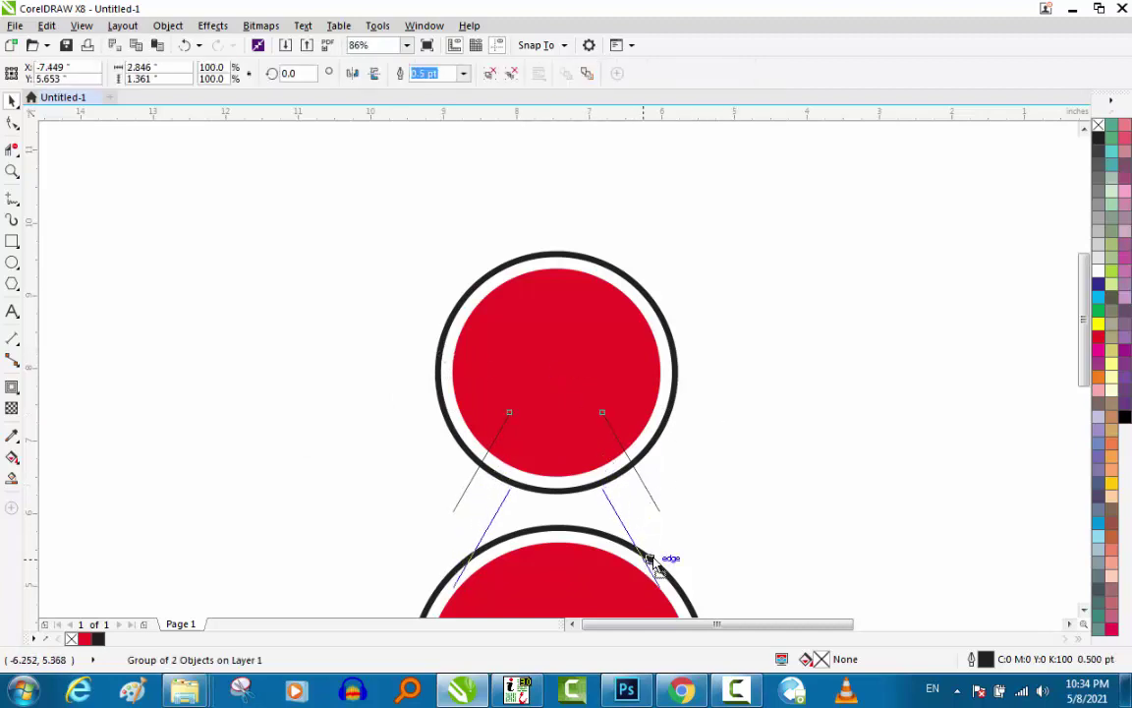
left_click(374, 73)
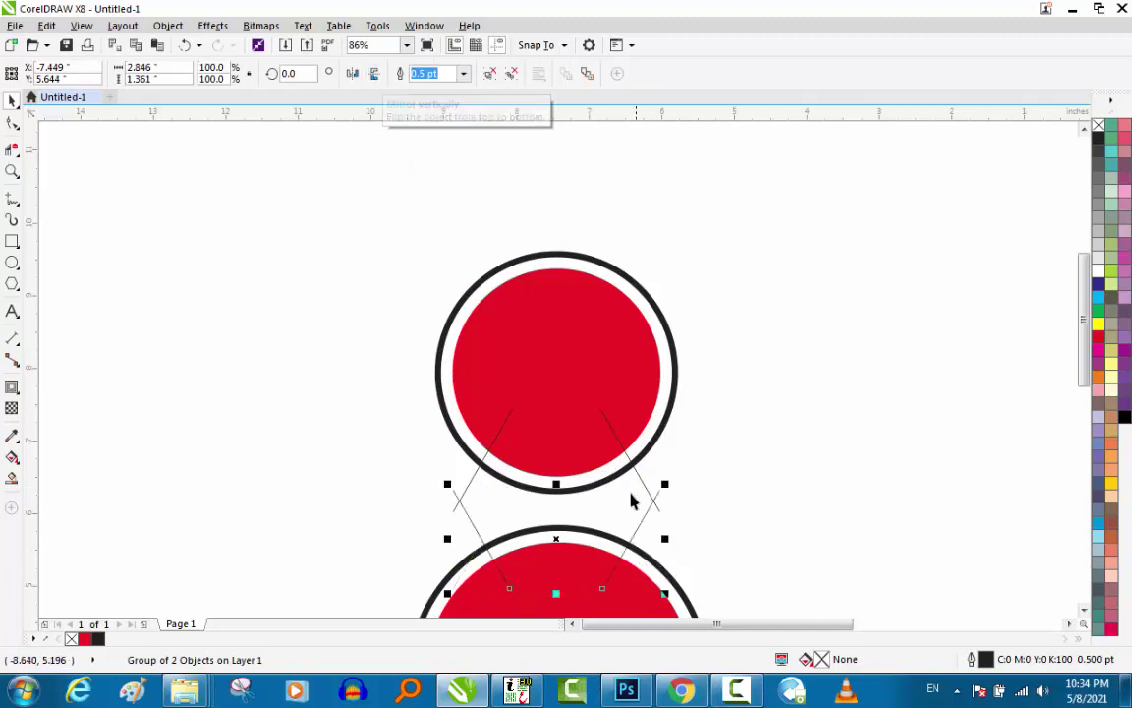
Nudge the crossing line pair lower into the gap between the circles.
scroll(791, 387, "up", 1)
left_click(539, 417)
scroll(598, 409, "down", 3)
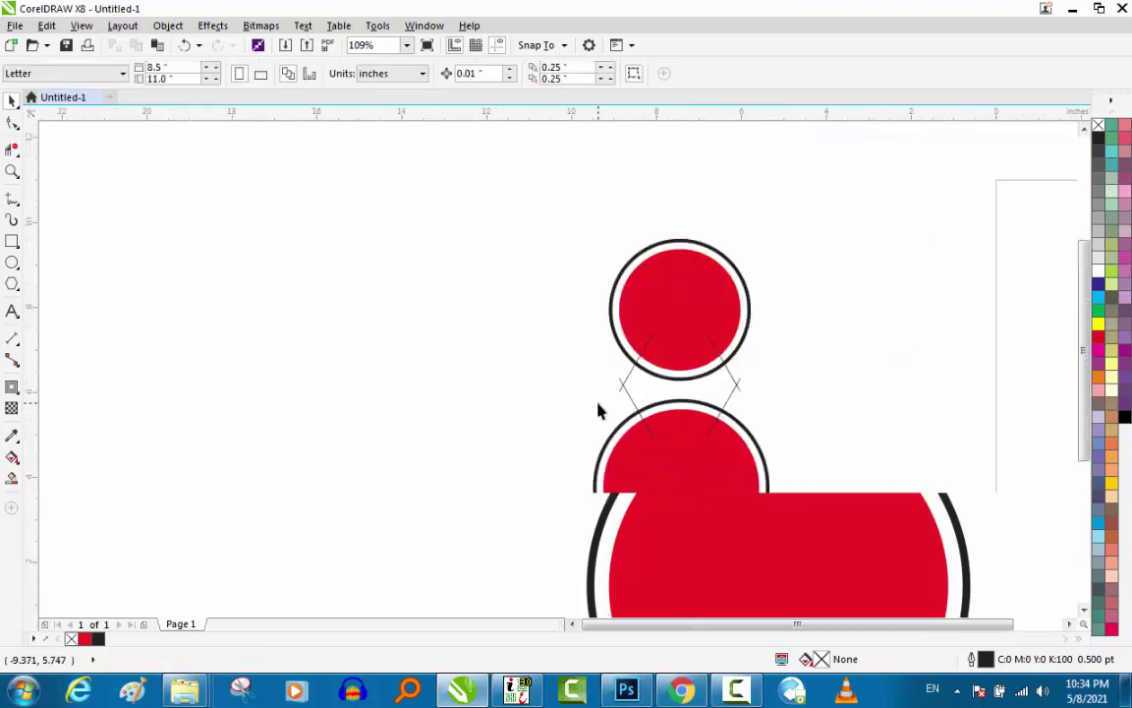
scroll(549, 477, "up", 4)
left_click(668, 356)
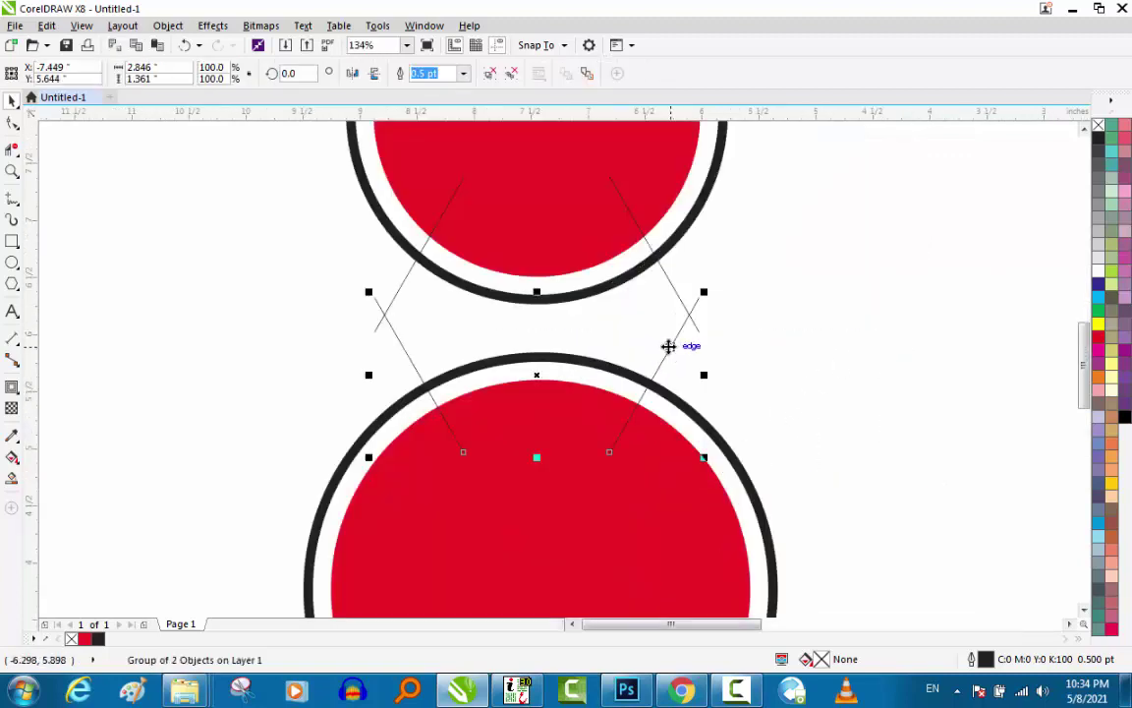
mouse_move(667, 354)
left_mouse_down()
mouse_move(672, 401)
mouse_move(695, 374)
left_mouse_up()
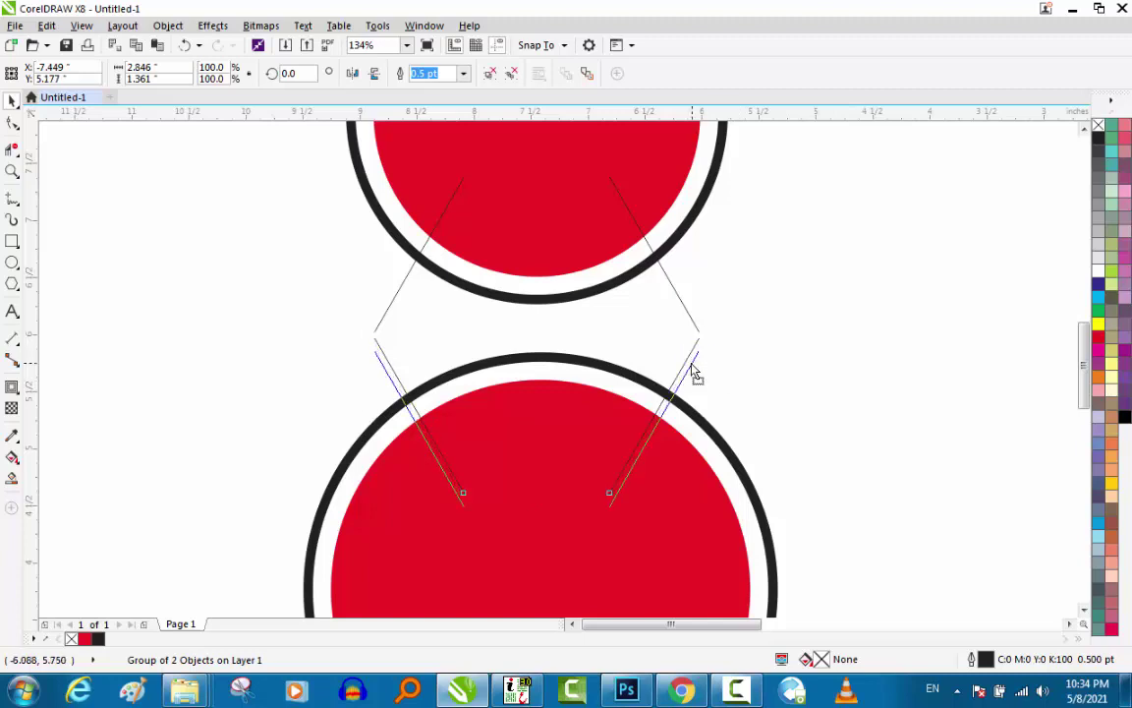
left_click(809, 372)
scroll(516, 446, "down", 2)
scroll(627, 397, "down", 2)
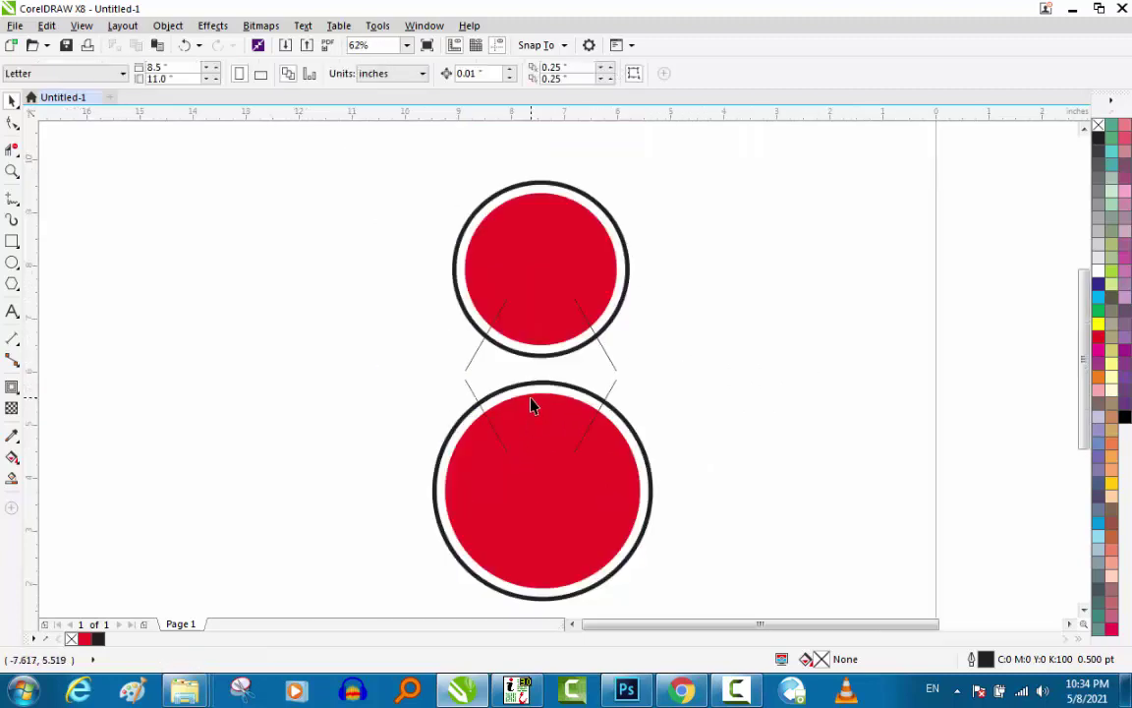
scroll(531, 404, "down", 4)
scroll(372, 492, "up", 2)
scroll(691, 221, "up", 1)
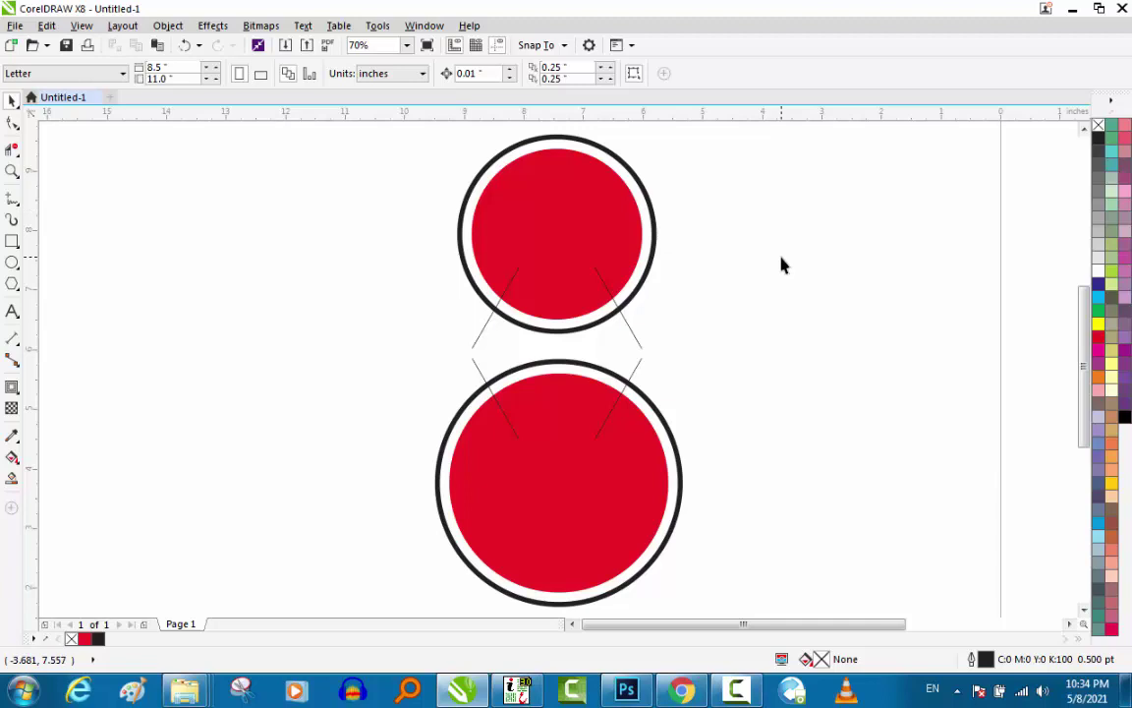
Draw a vertical line from inside the lower circle to well above the top circle.
scroll(230, 243, "down", 4)
key("z")
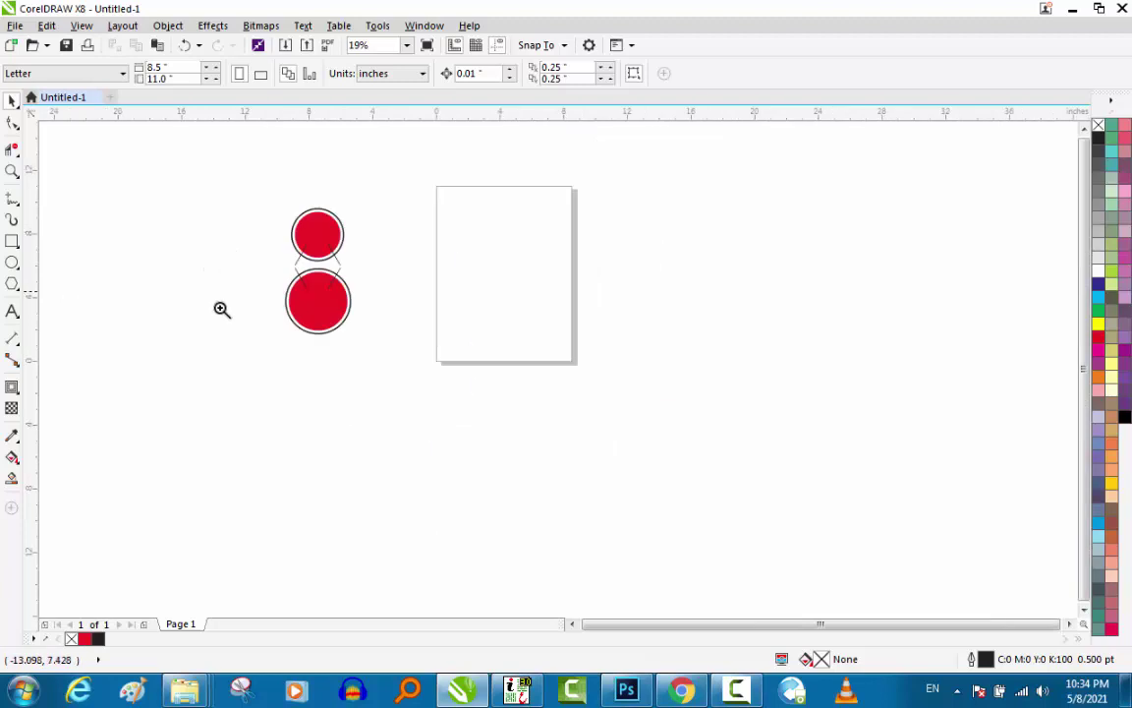
left_click_drag(232, 324, 504, 184)
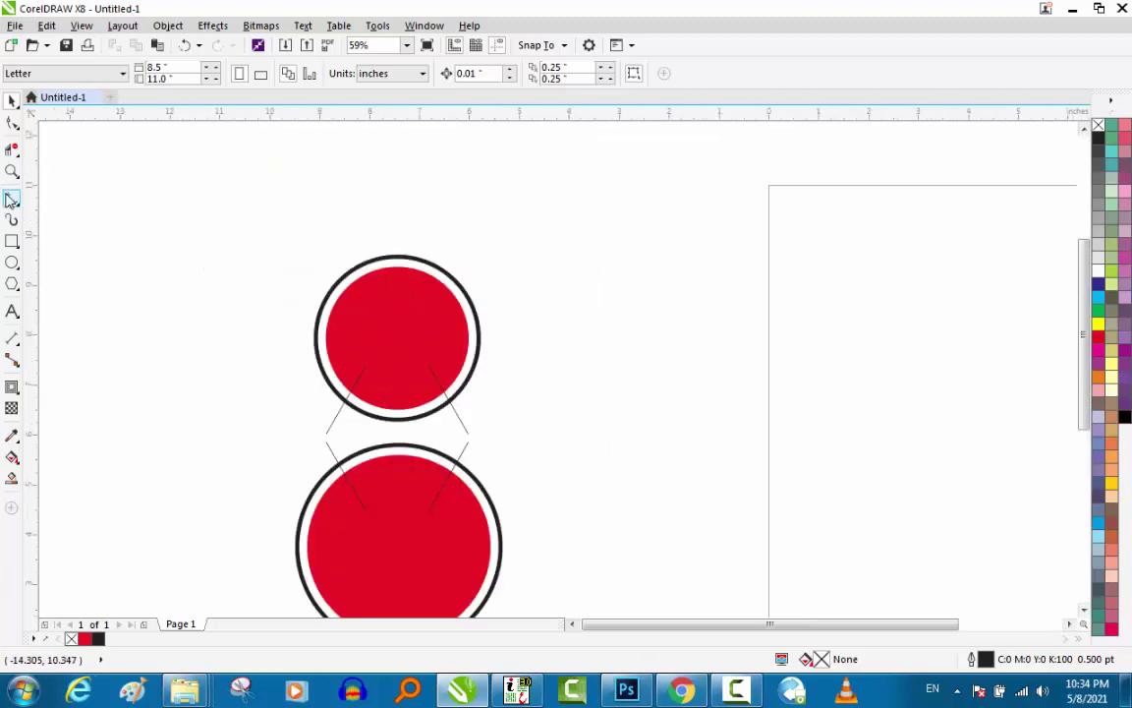
left_click(12, 200)
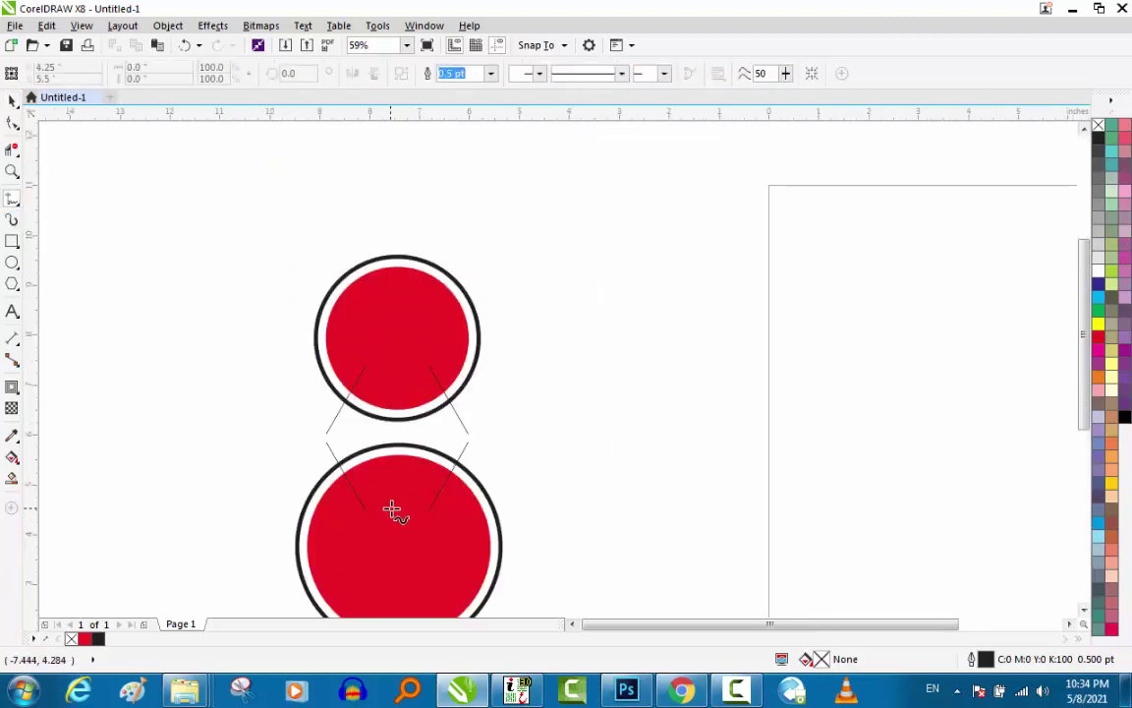
left_click(382, 508)
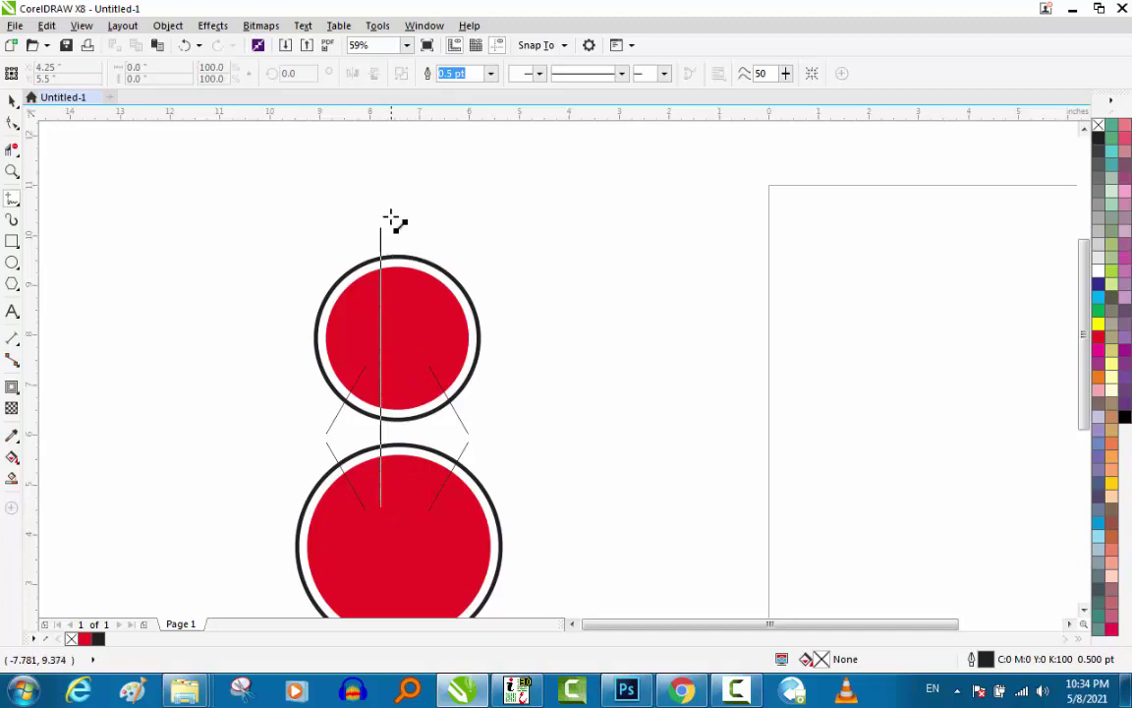
scroll(381, 154, "up", 1)
scroll(381, 152, "up", 1)
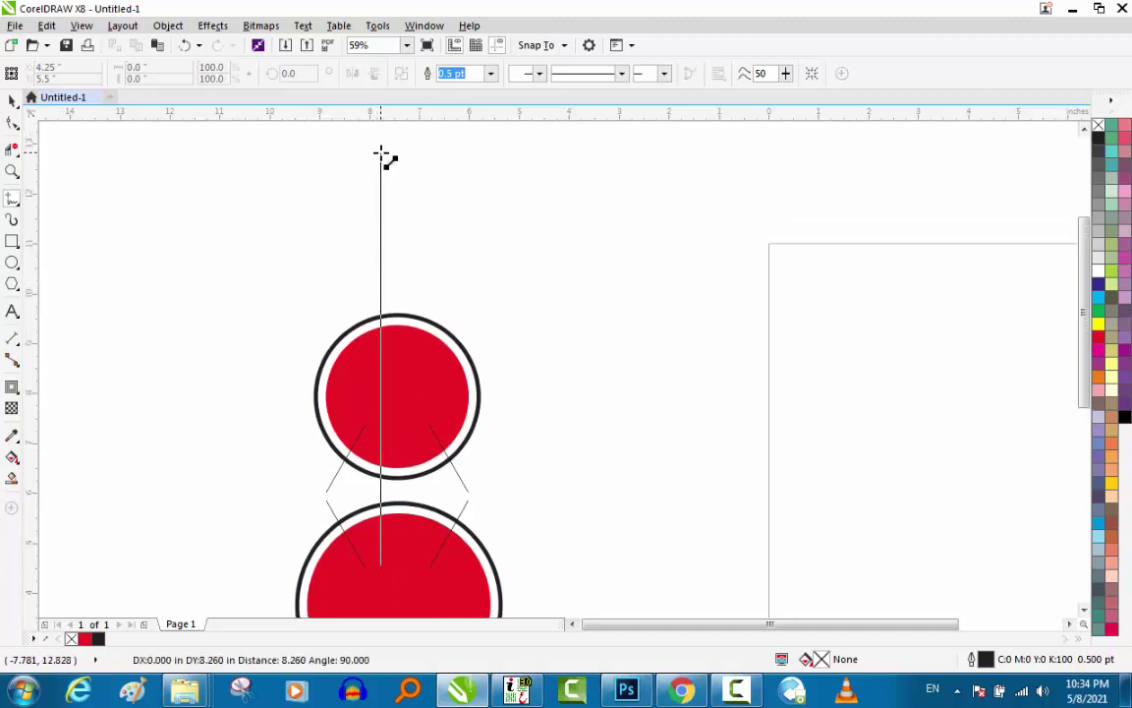
left_click(381, 138)
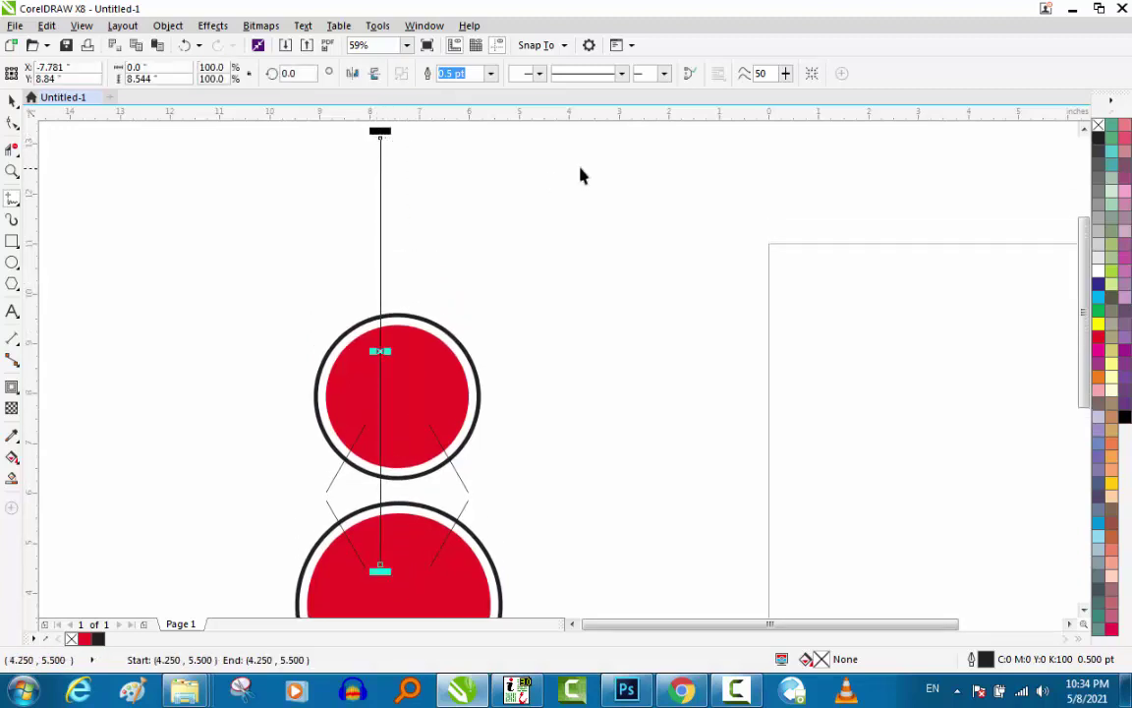
Set the vertical line's outline width to 6 pt.
key("F12")
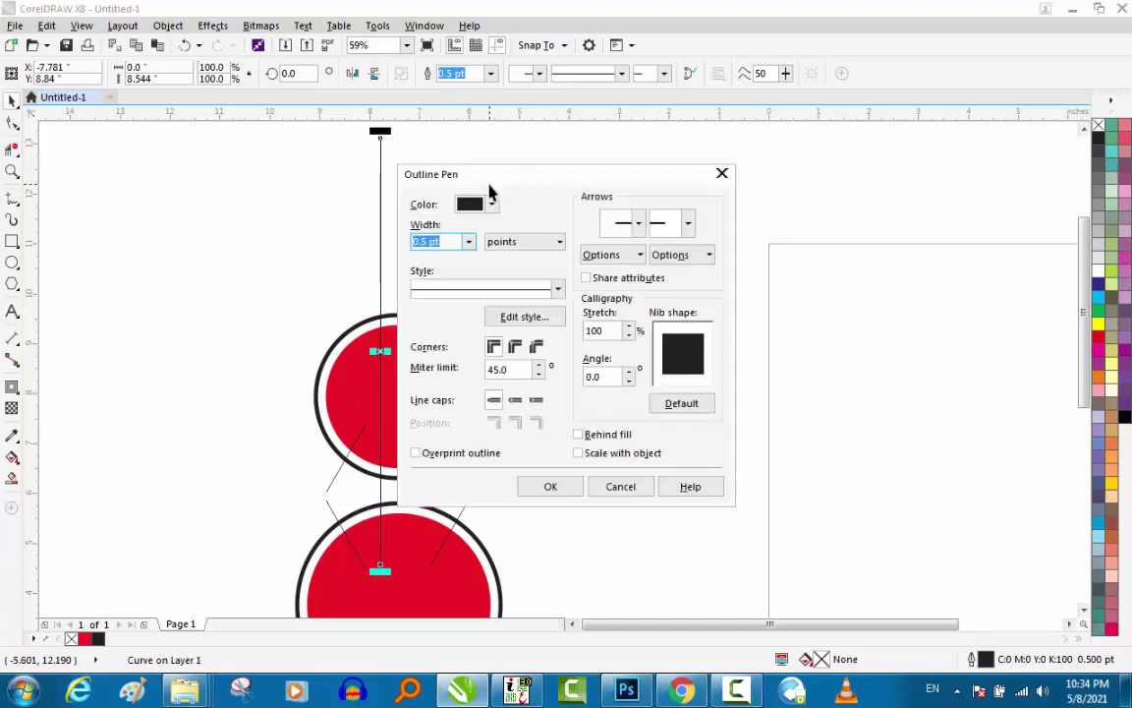
type("2")
key("Return")
key("F12")
type("6")
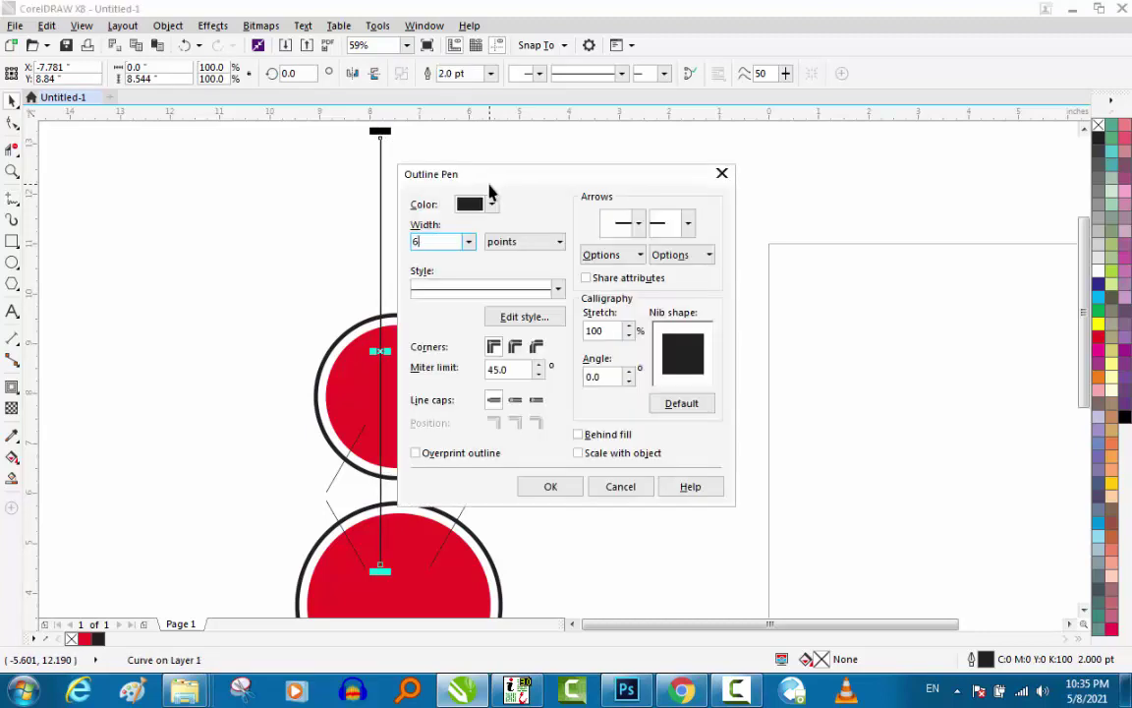
key("Return")
left_click(486, 251)
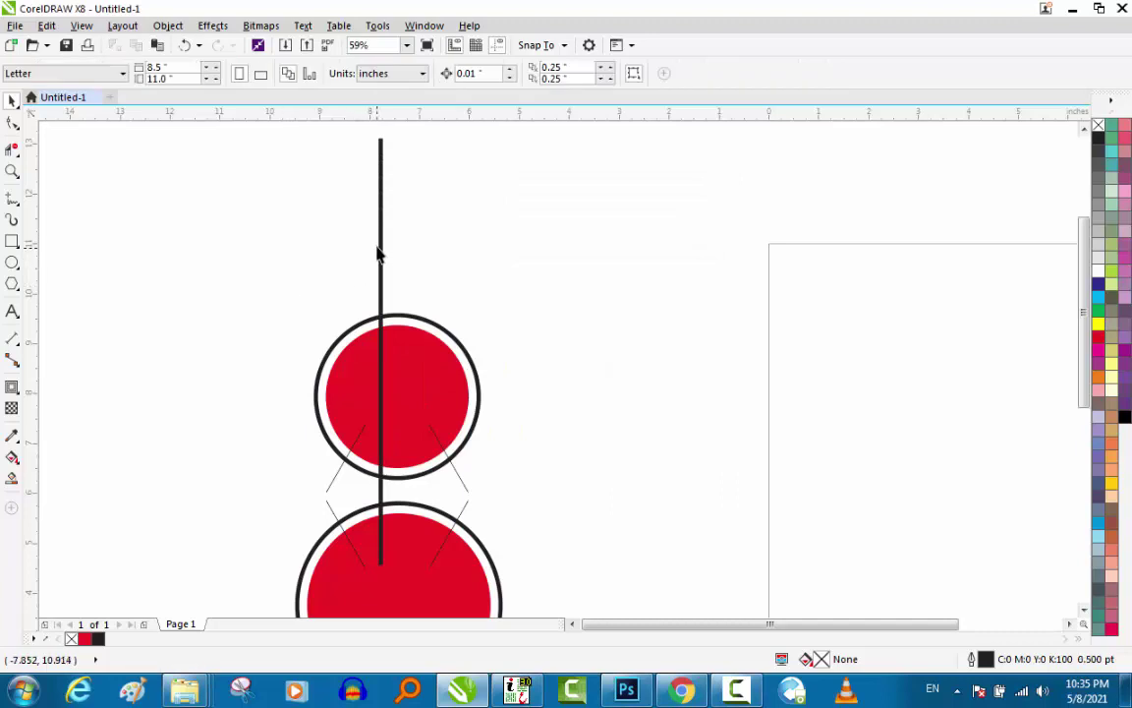
Move the string left and cut both rings' facing arcs with Virtual Segment Delete.
left_click_drag(380, 257, 272, 277)
left_click(554, 203)
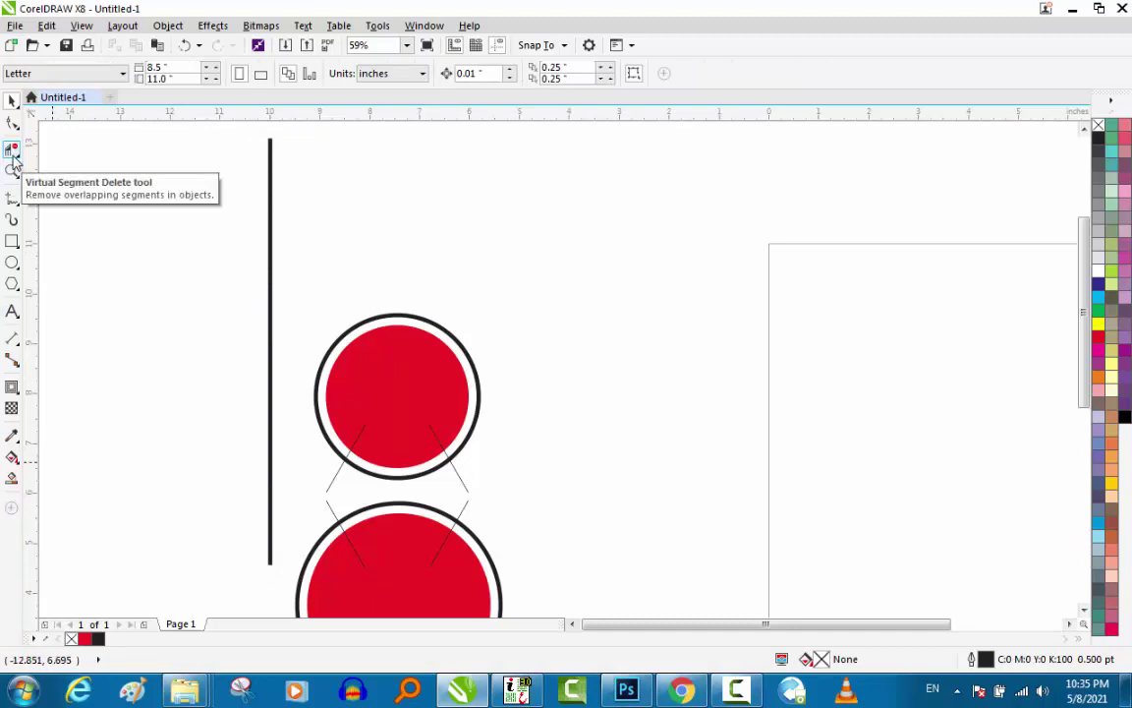
left_click(12, 153)
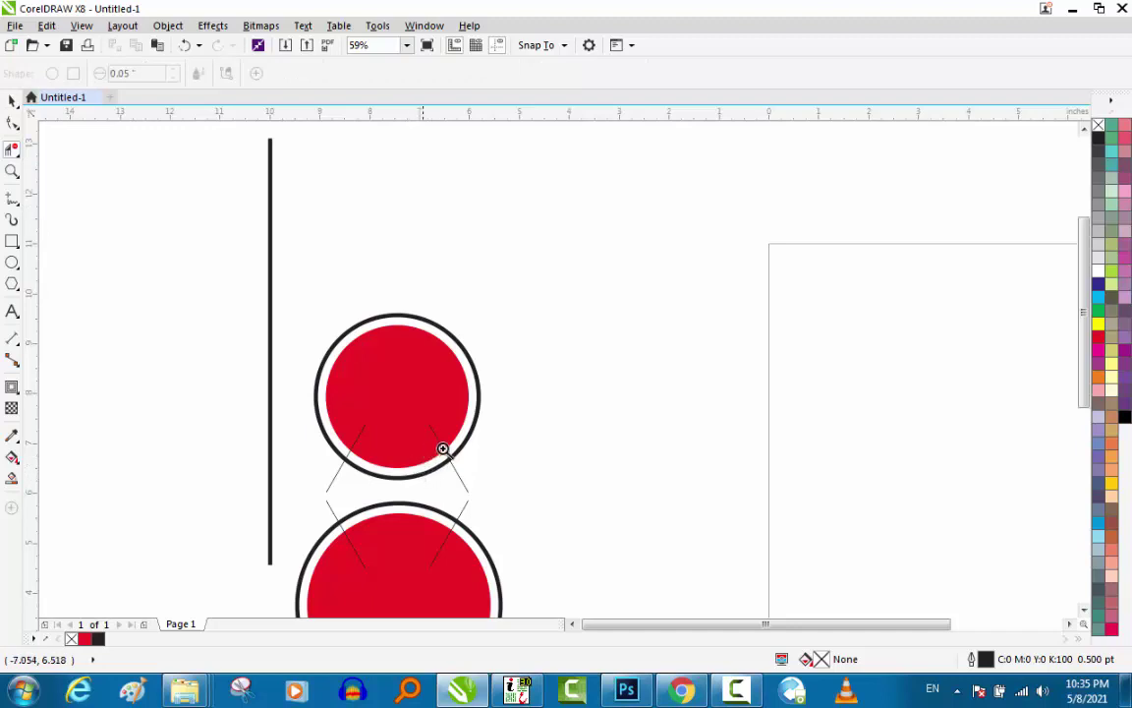
left_click_drag(472, 432, 275, 526)
left_click_drag(709, 359, 711, 397)
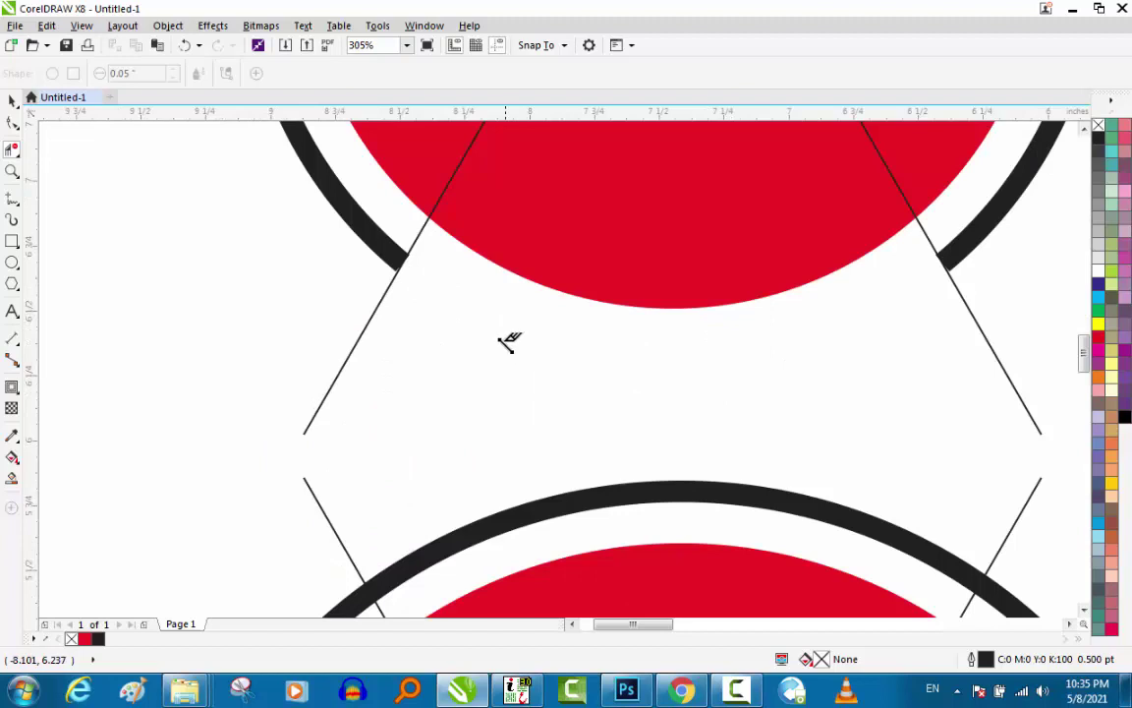
scroll(501, 339, "down", 1)
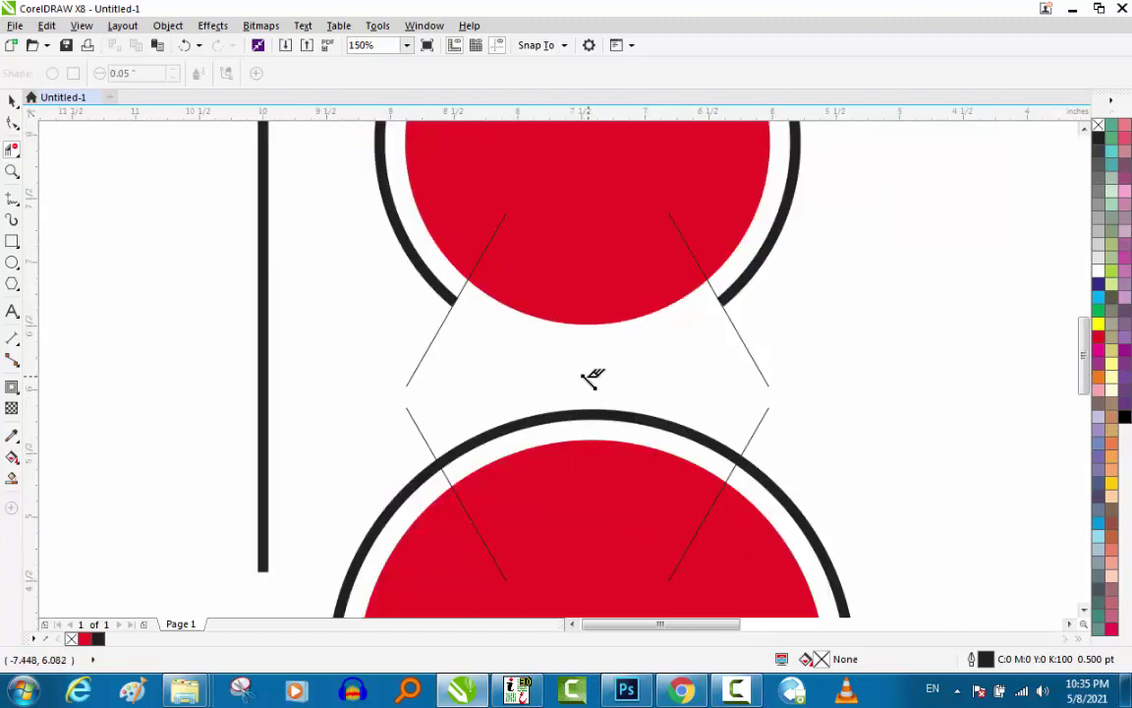
left_click_drag(586, 376, 583, 425)
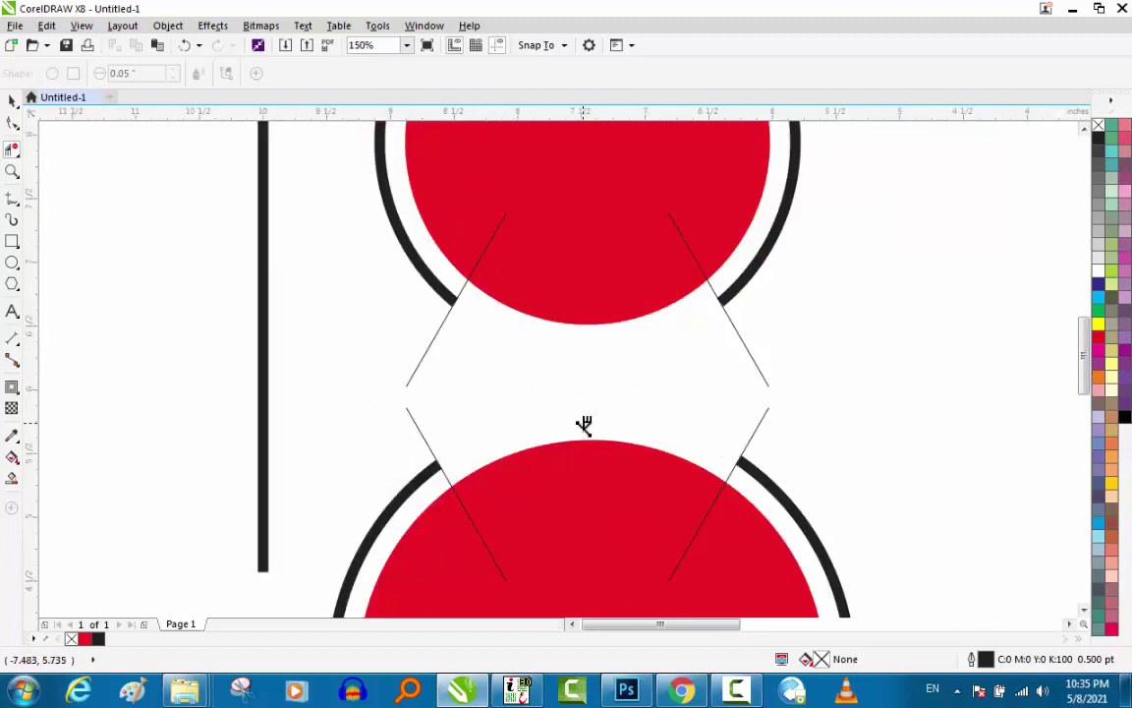
Delete both pairs of thin crossing lines.
key("space")
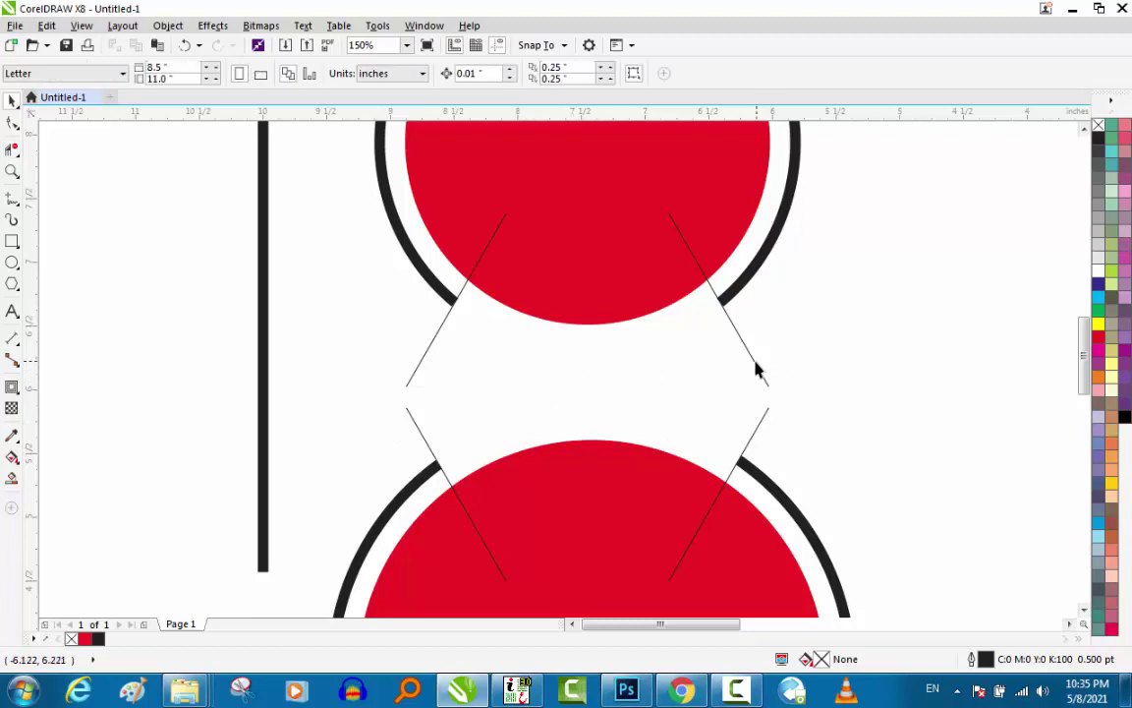
left_click(757, 369)
key("Delete")
left_click(753, 433)
key("Delete")
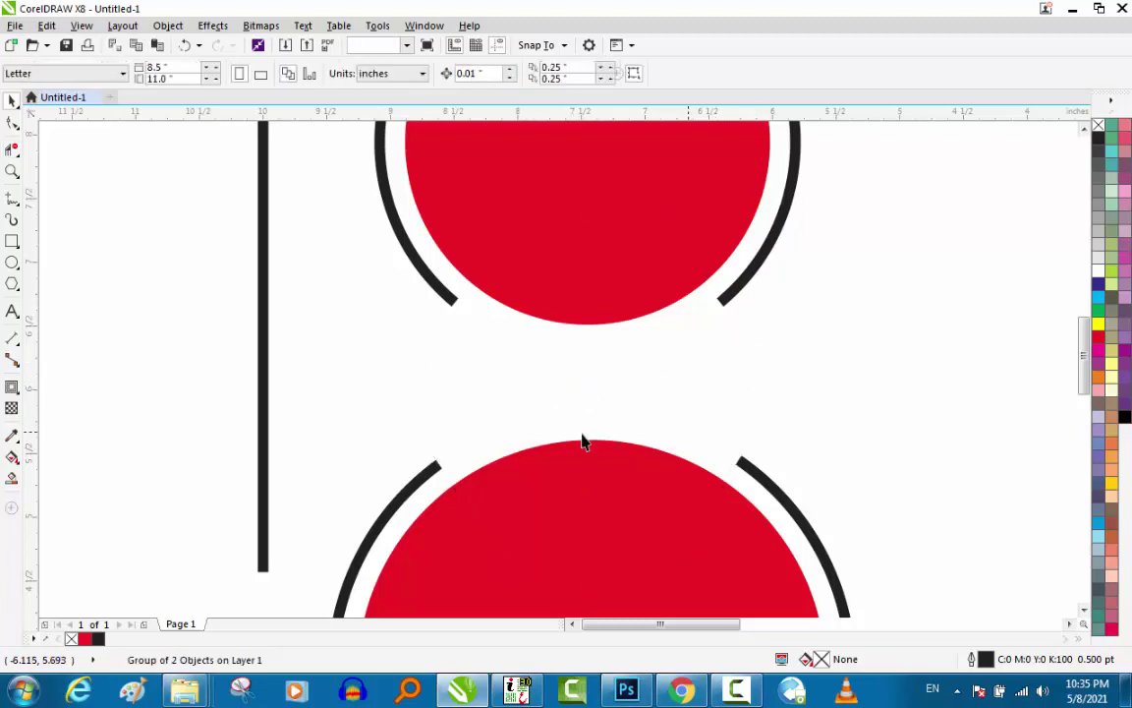
scroll(364, 421, "down", 1)
Drag the thick vertical string right onto the centre line of both red circles.
scroll(364, 421, "down", 1)
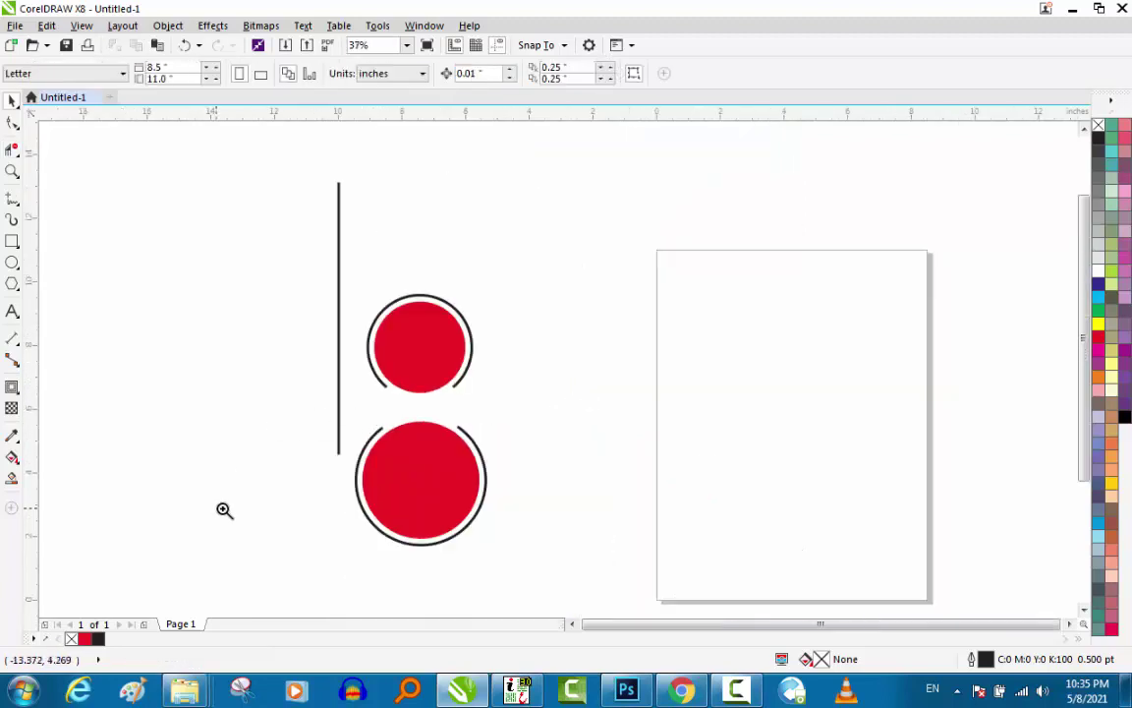
scroll(225, 509, "up", 1)
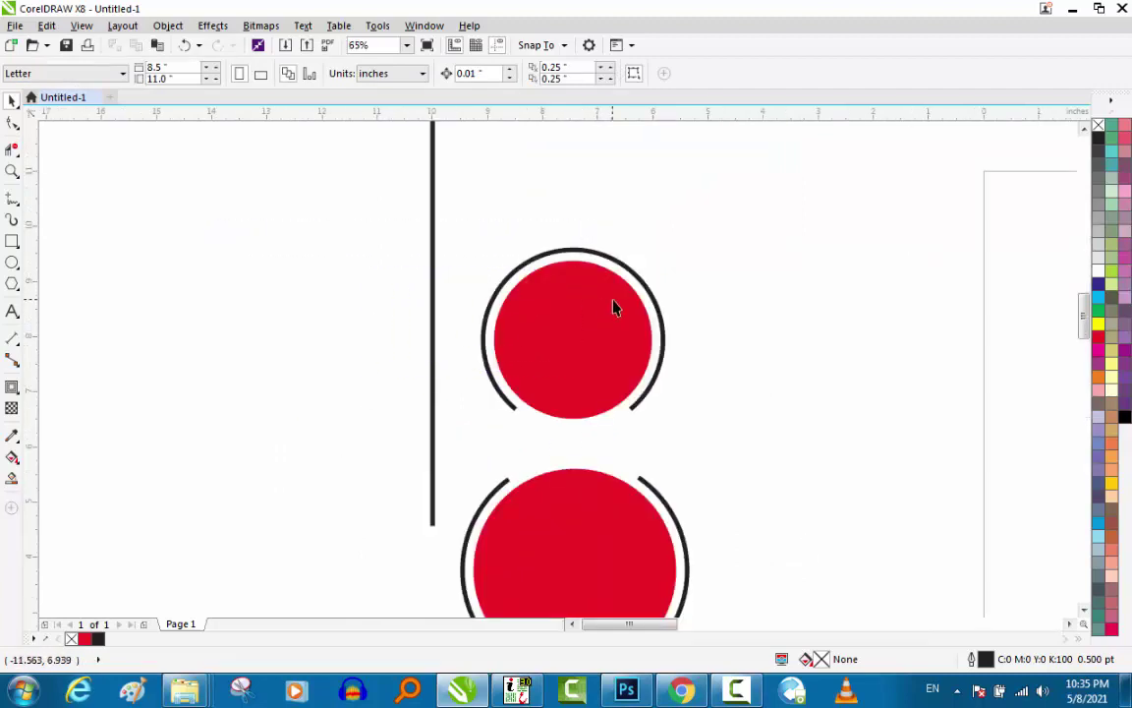
scroll(616, 319, "up", 2)
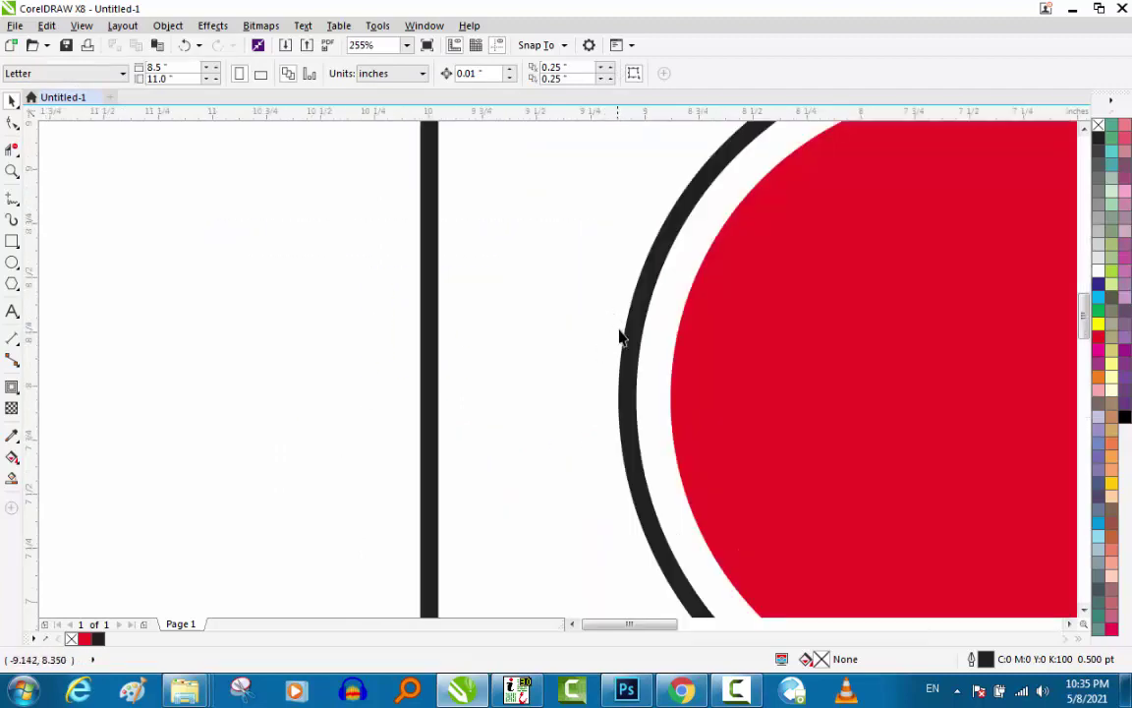
left_click(430, 374)
scroll(414, 331, "down", 1)
scroll(415, 325, "down", 2)
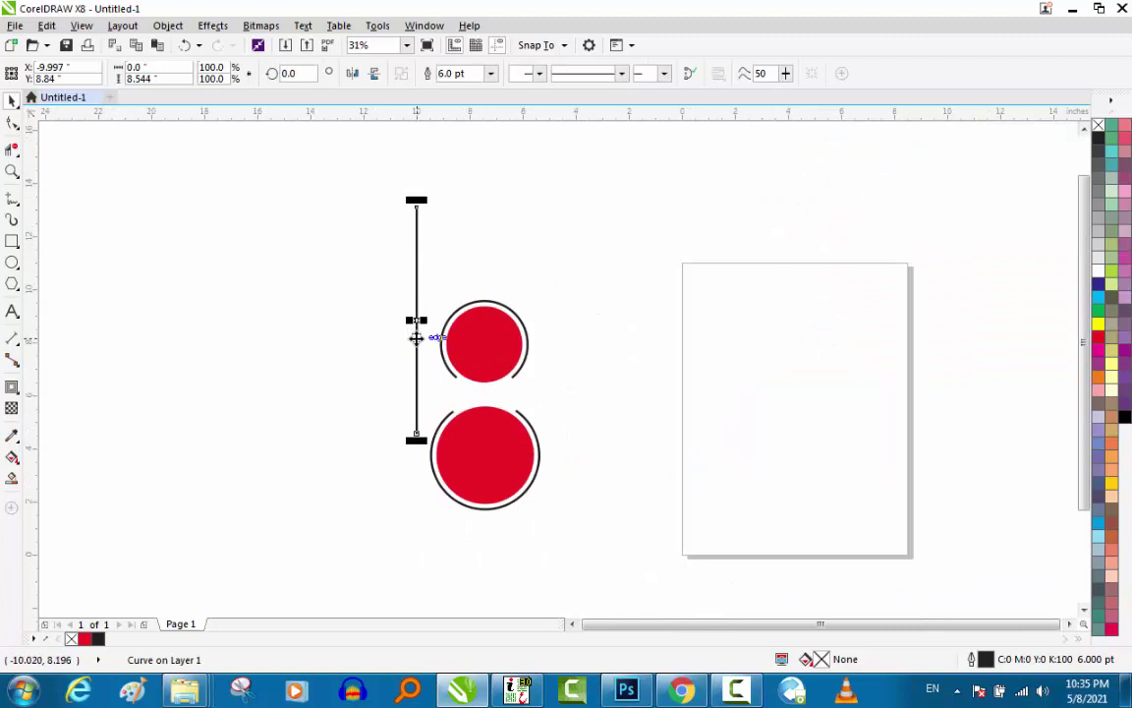
left_click_drag(416, 337, 478, 352)
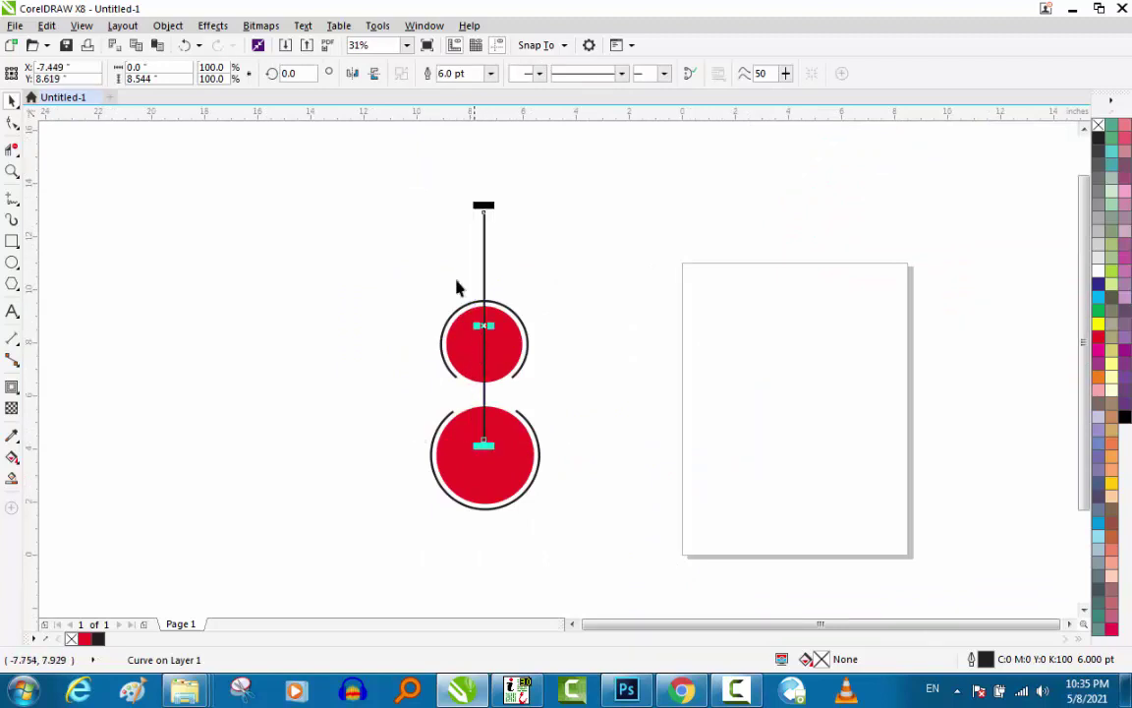
left_click_drag(652, 182, 392, 369)
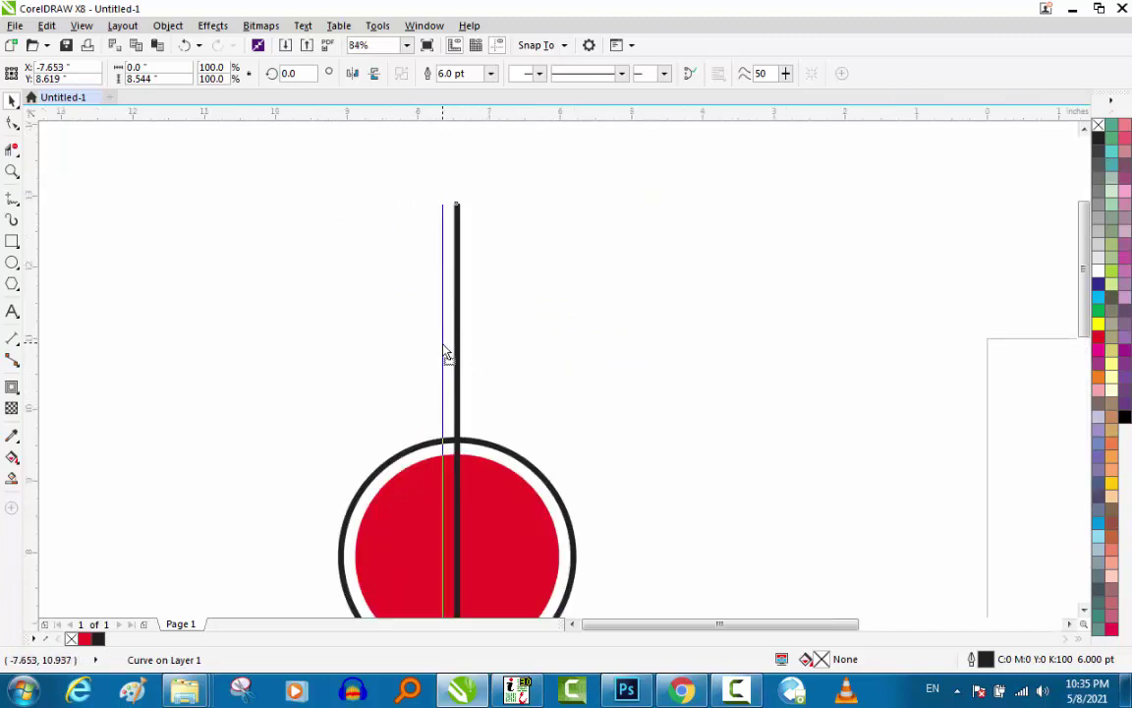
Zoom in on the circles and move the right string up and right to align it.
key("z")
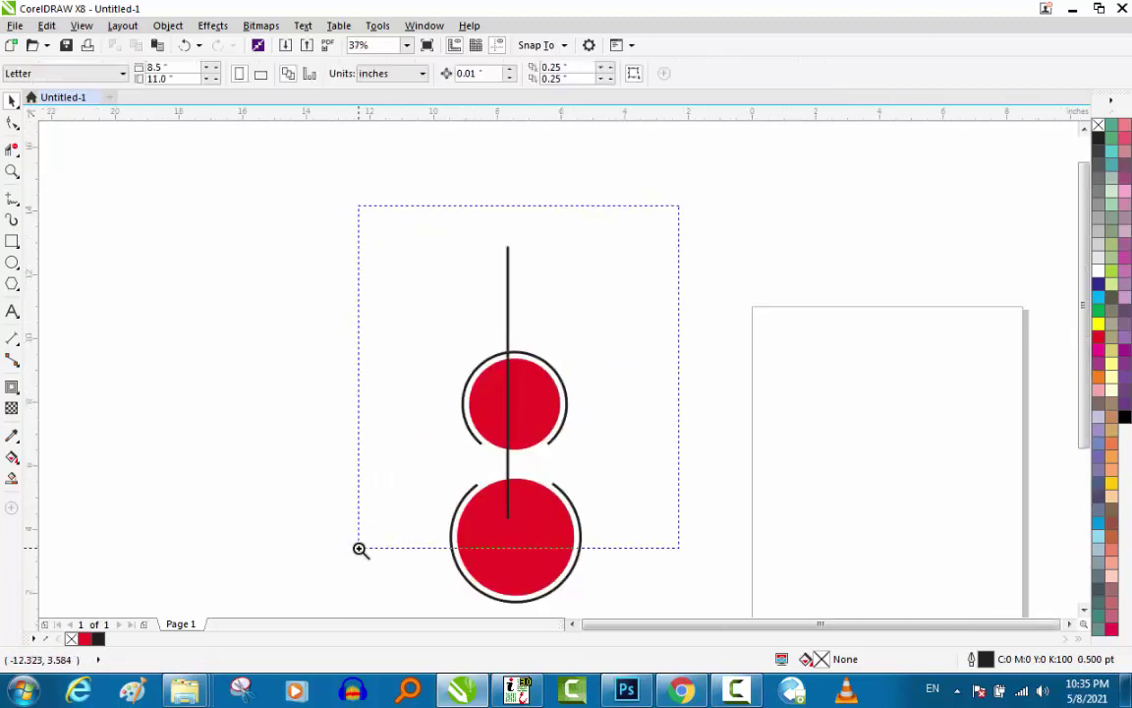
left_click_drag(678, 207, 359, 546)
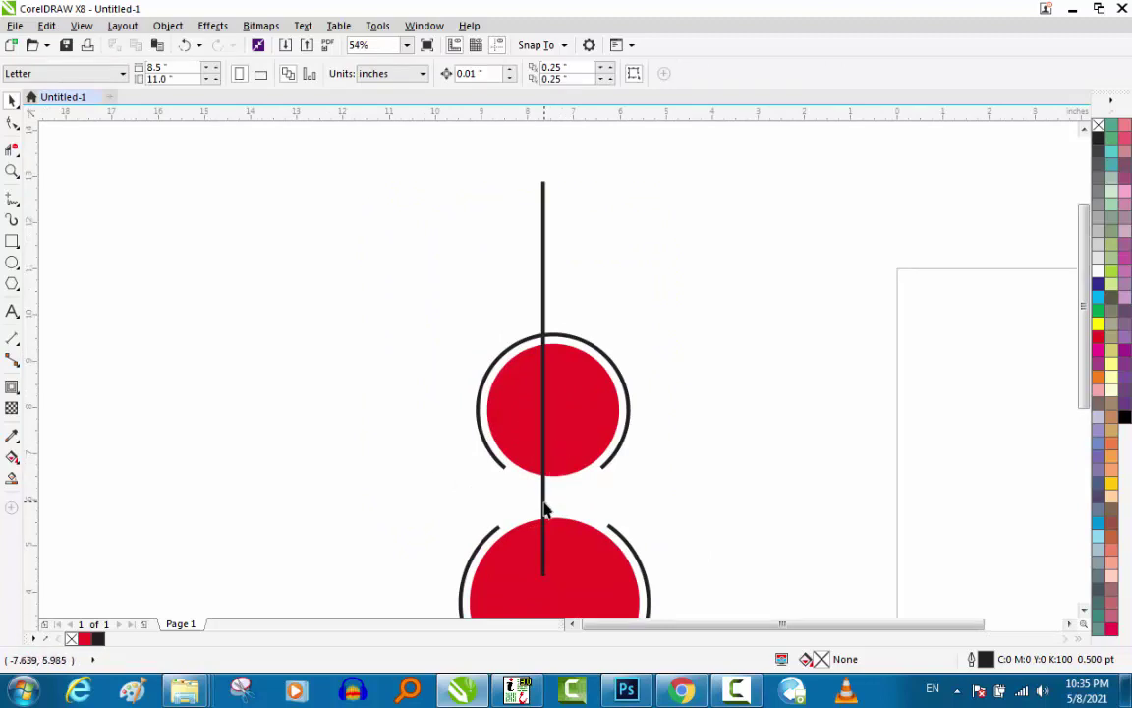
left_click_drag(547, 531, 561, 424)
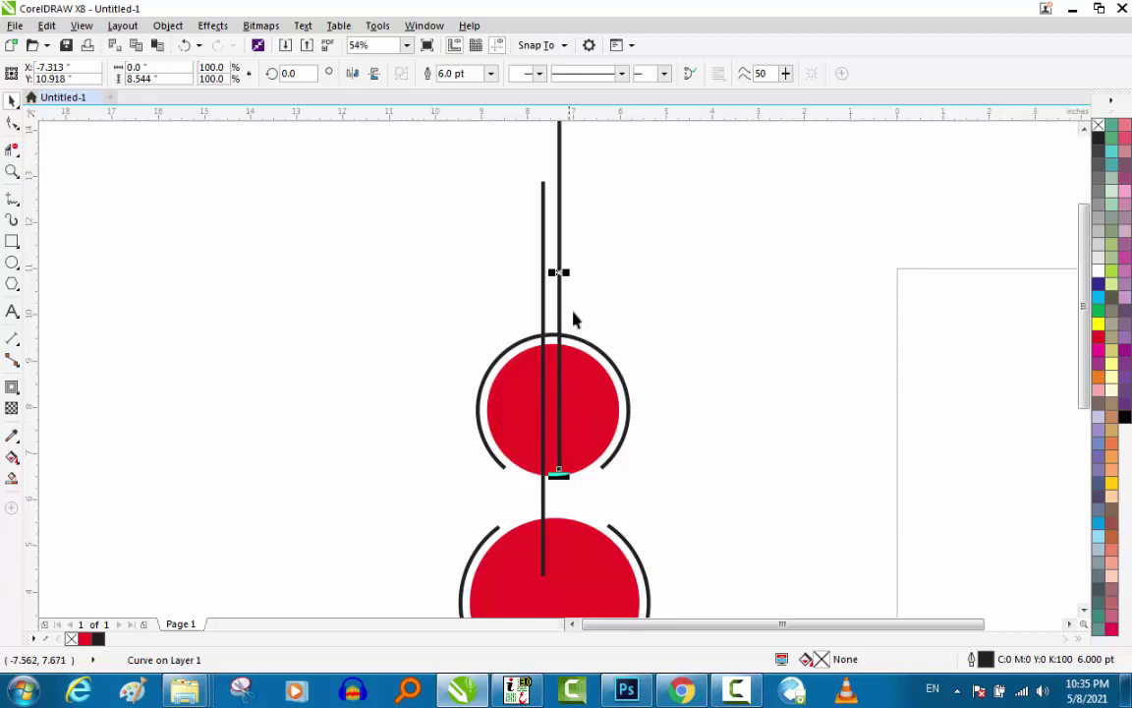
scroll(503, 344, "down", 3)
Pull the right string's top down well below the left string's top, then nudge it into place.
key("z")
left_click_drag(411, 399, 561, 227)
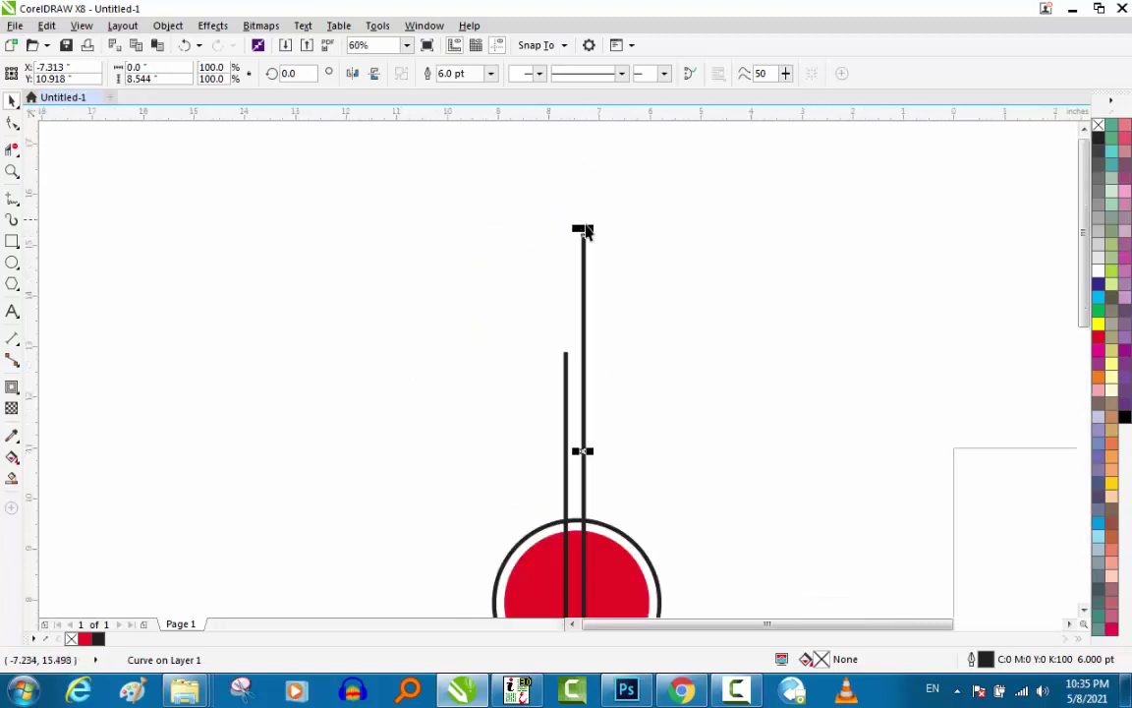
left_click_drag(583, 229, 583, 363)
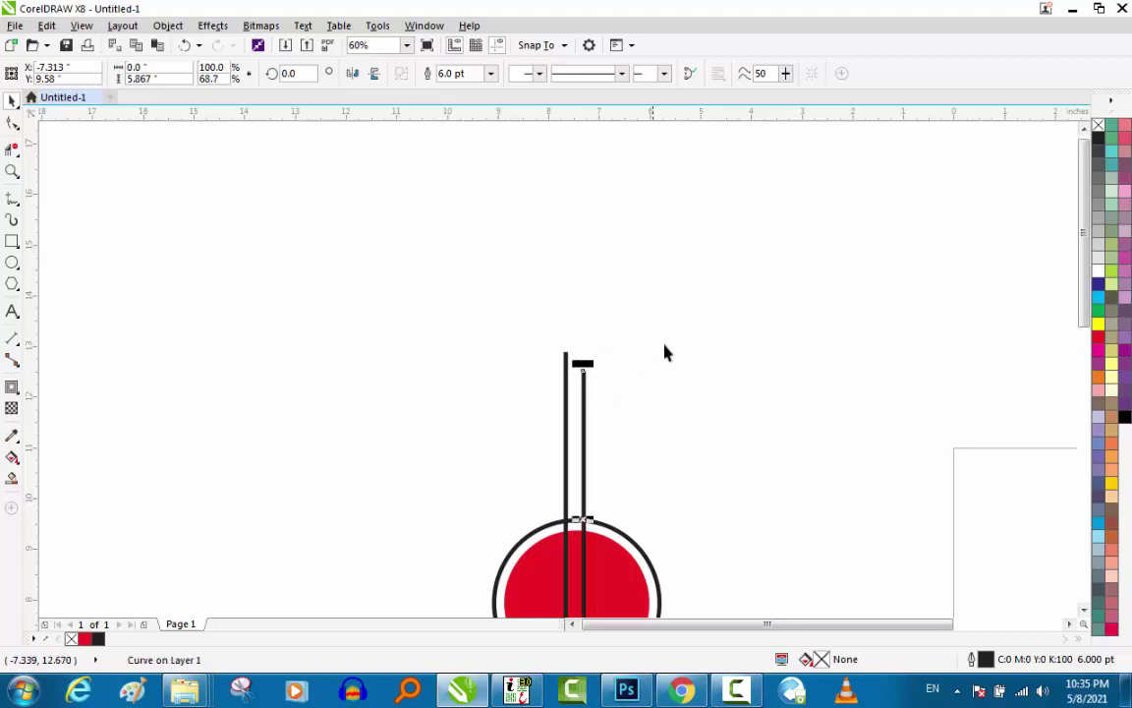
key("z")
mouse_move(511, 328)
left_mouse_down()
mouse_move(598, 379)
mouse_move(574, 385)
left_mouse_up()
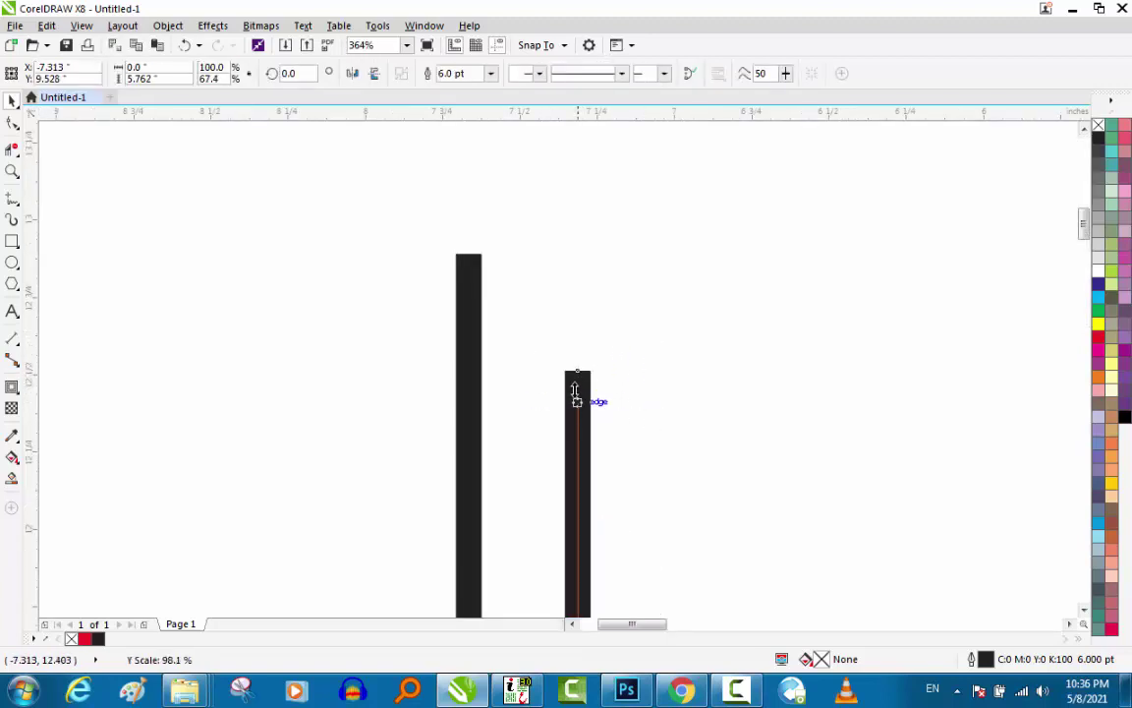
left_click_drag(579, 429, 553, 433)
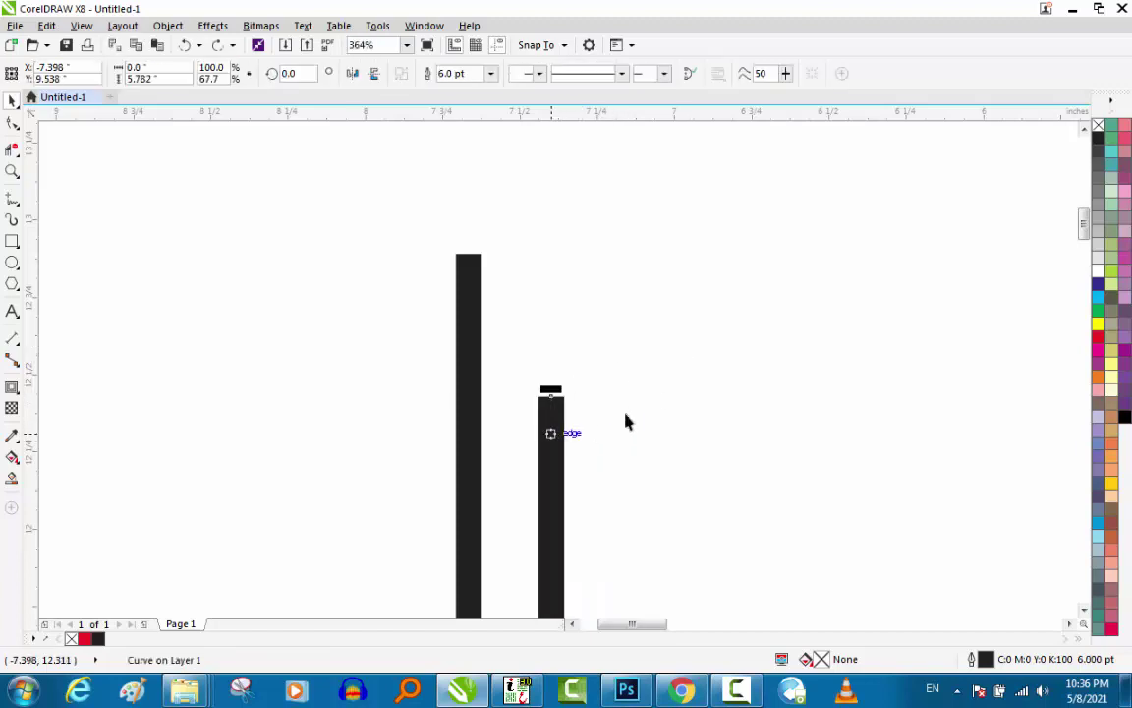
left_click(626, 422)
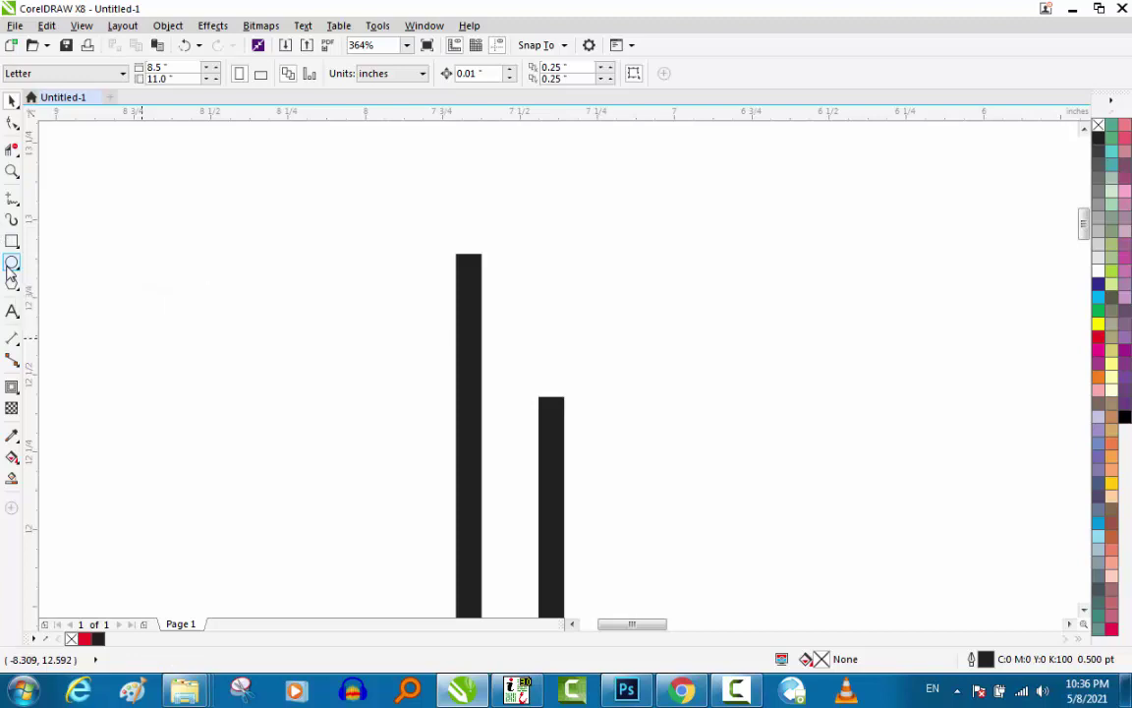
Draw a small black-filled circle right of the strings and add a smaller copy just below it.
left_click(12, 264)
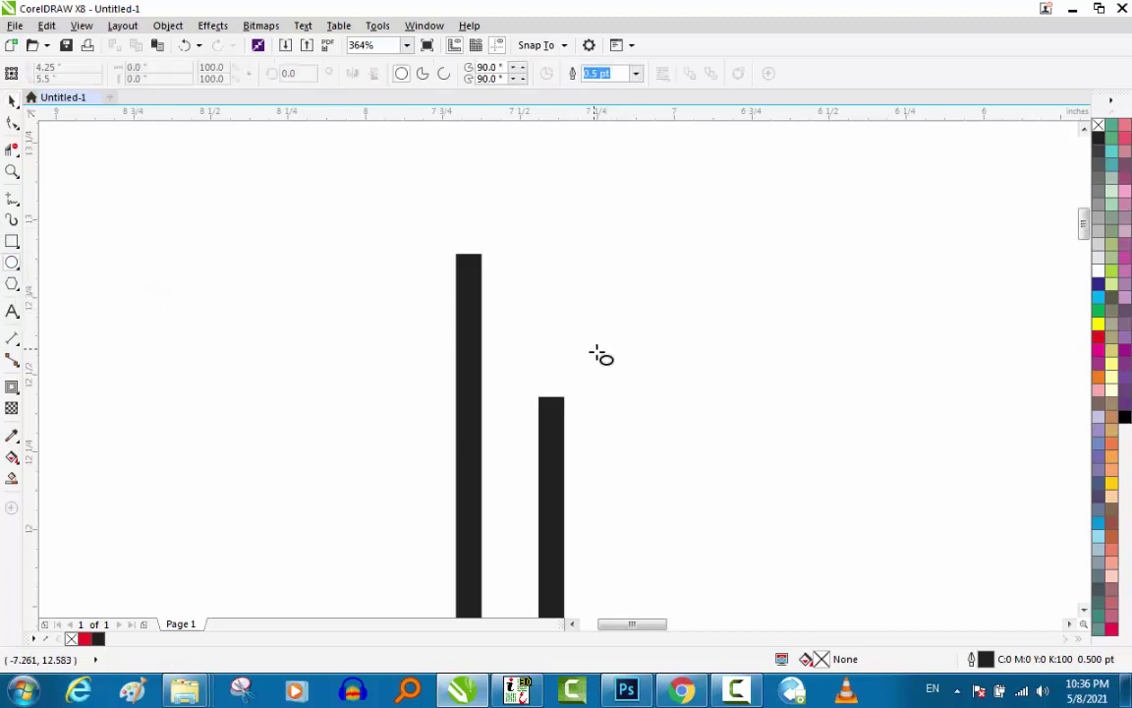
left_click_drag(595, 350, 635, 400)
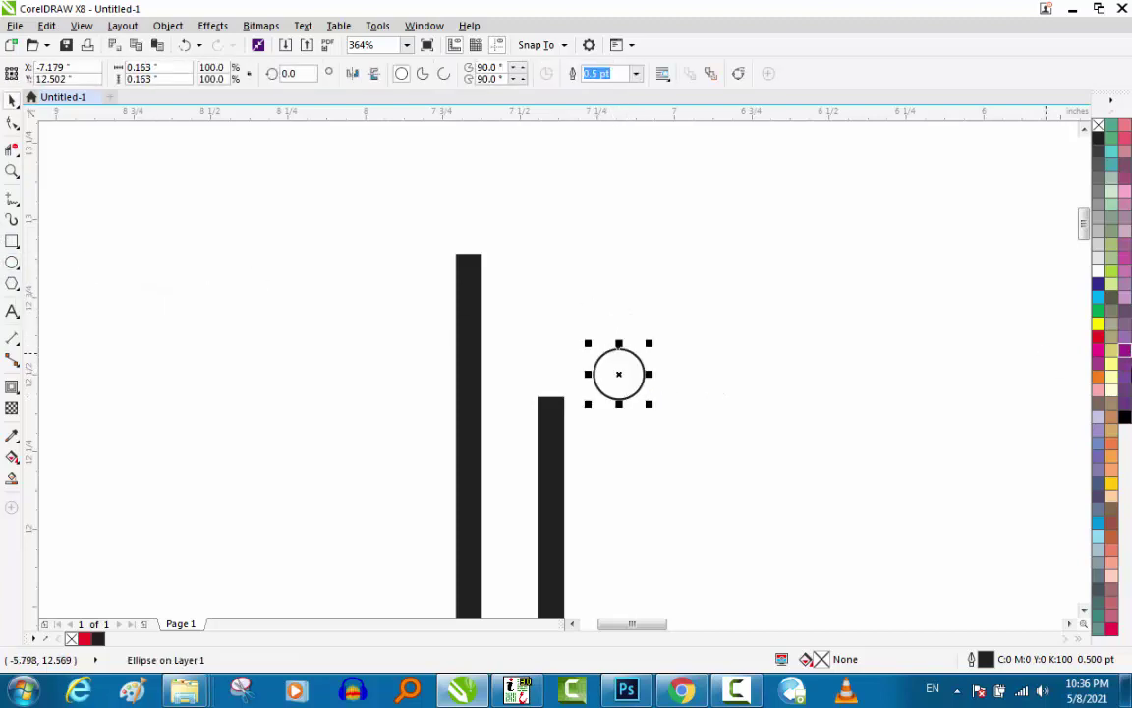
left_click(1126, 420)
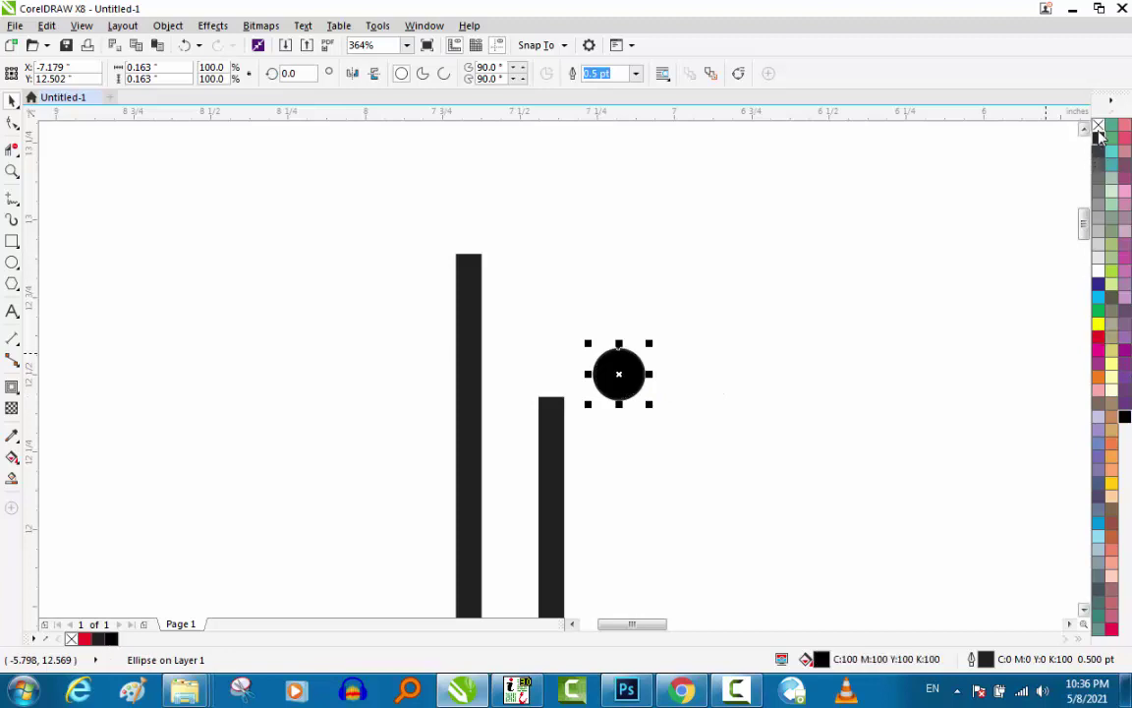
key("Escape")
mouse_move(629, 381)
left_mouse_down()
mouse_move(628, 444)
mouse_move(642, 468)
left_mouse_up()
left_click(641, 509)
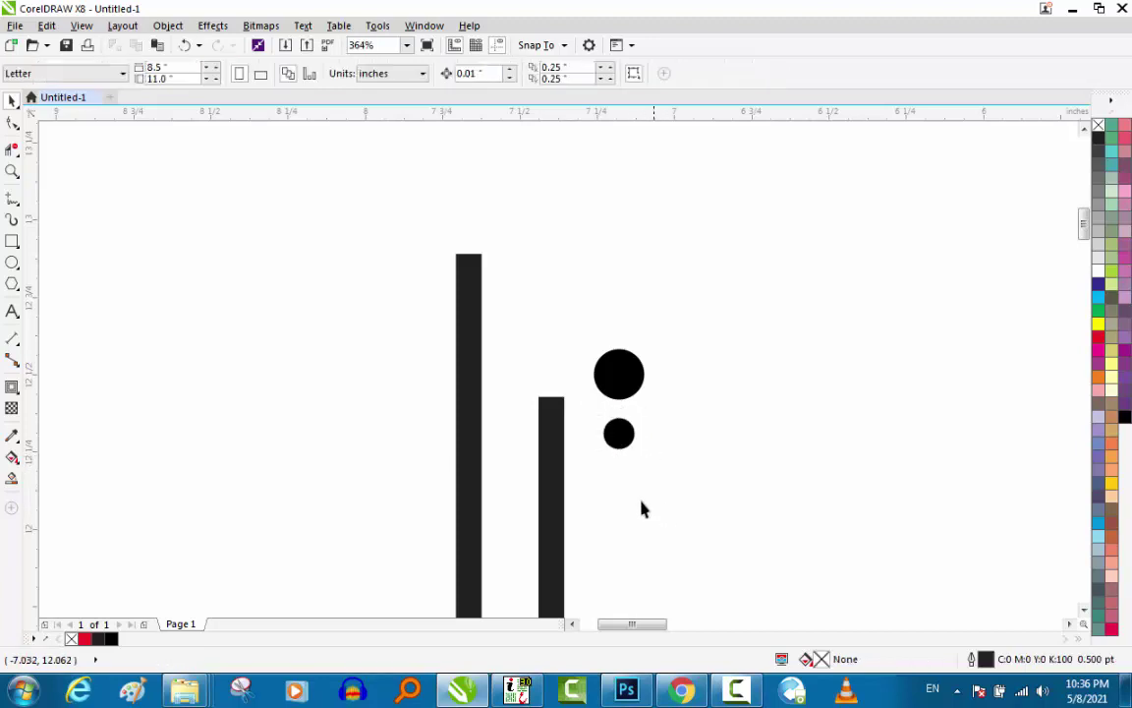
Enlarge the lower dot slightly, then group the two dots with Ctrl+G.
left_click_drag(858, 225, 434, 501)
left_click(672, 457)
left_click(619, 433)
left_click_drag(699, 458, 536, 328)
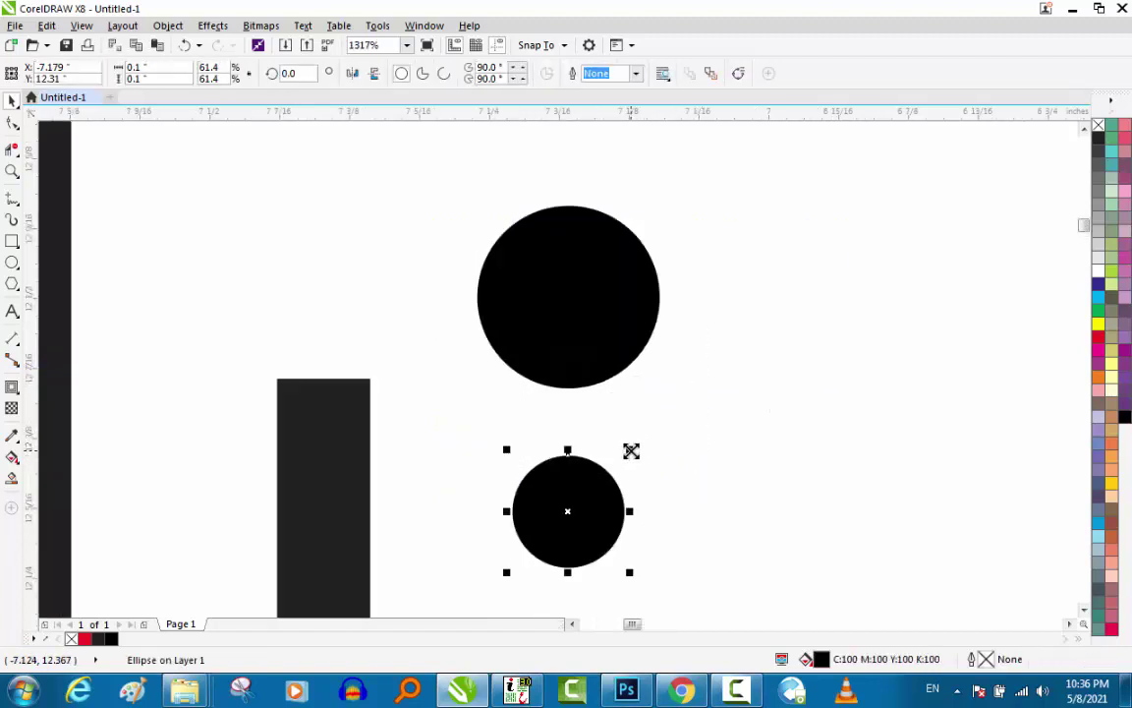
left_click_drag(631, 451, 636, 442)
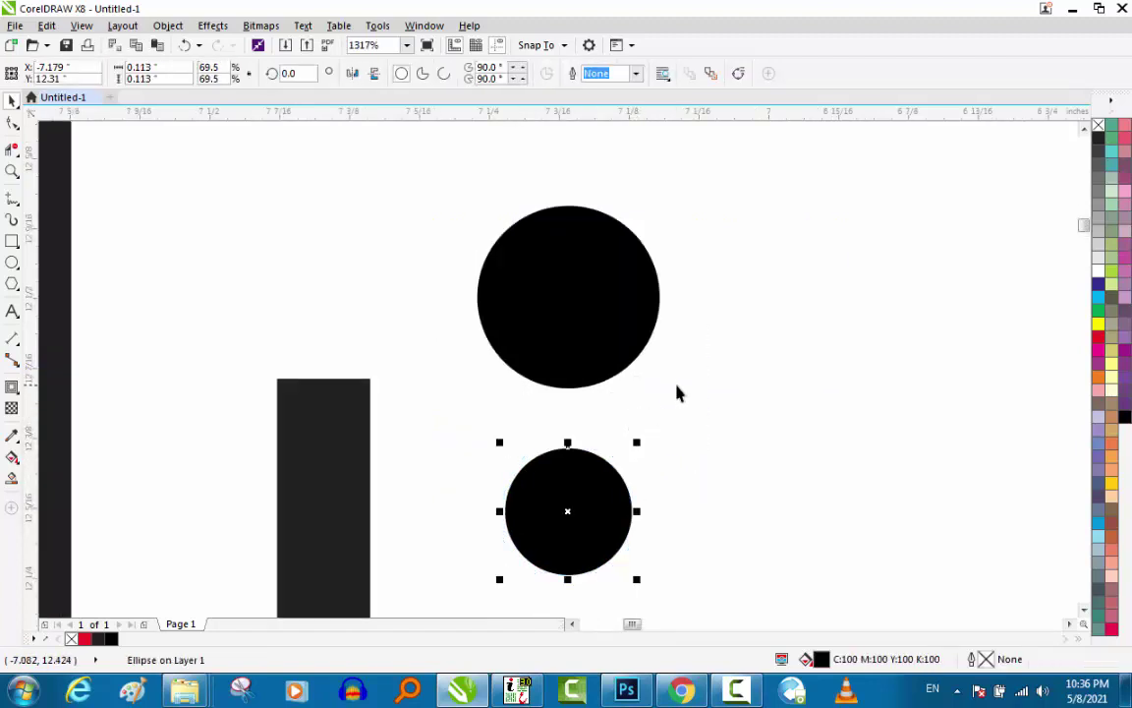
scroll(699, 372, "down", 4)
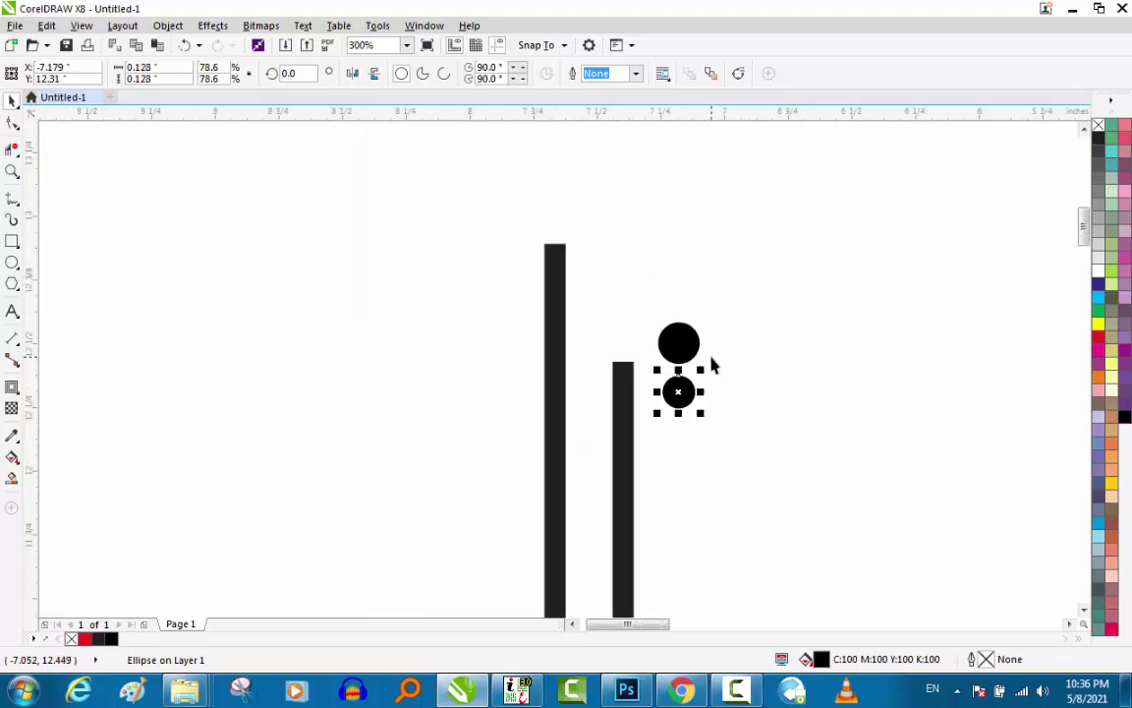
left_click(717, 370)
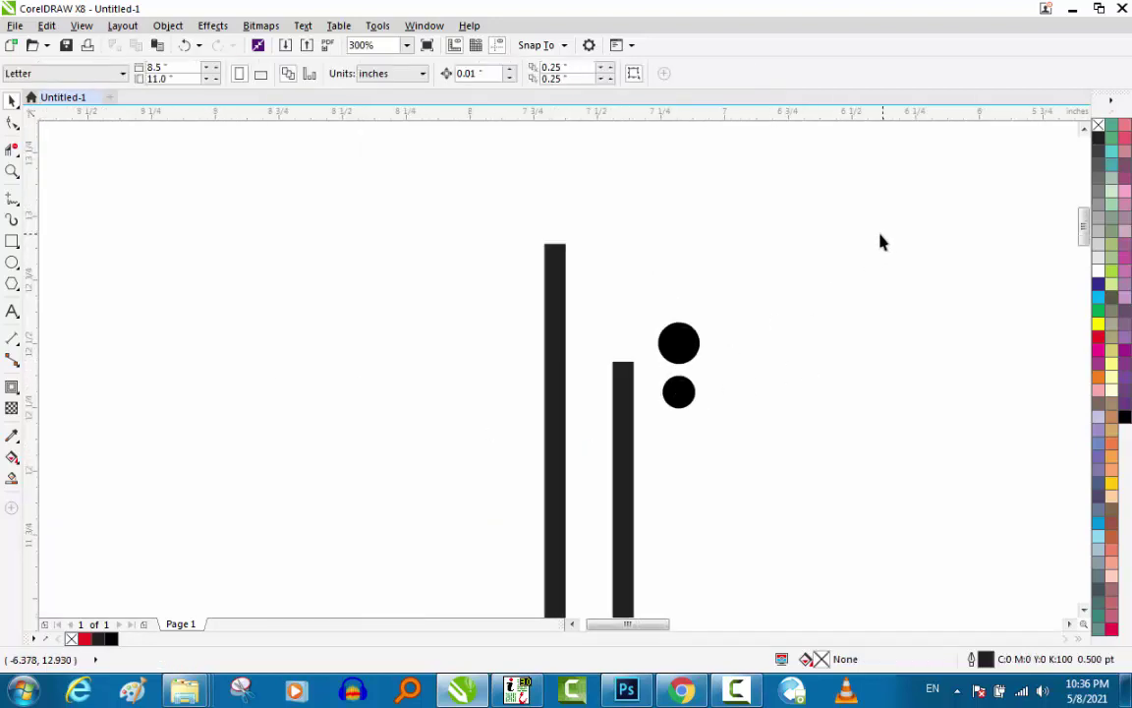
key("Tab")
left_click_drag(867, 231, 462, 492)
key("ctrl+g")
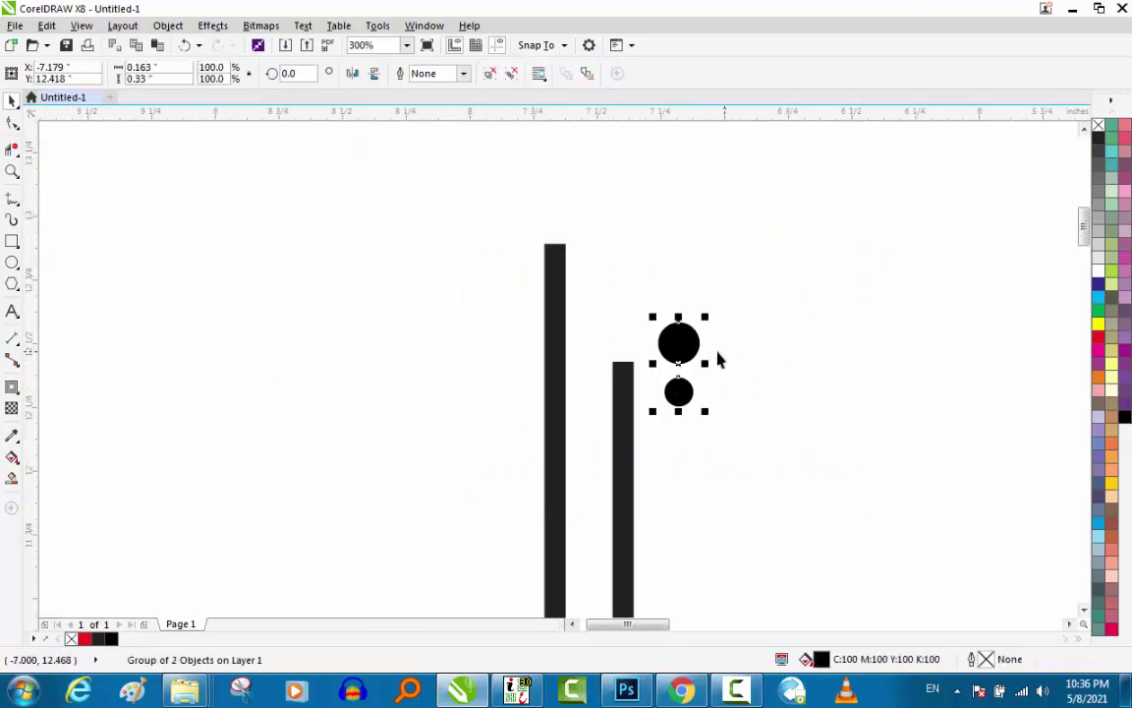
Copy the dot pair to the left of the strings, flip it vertically, and move it up.
left_click_drag(678, 343, 506, 312)
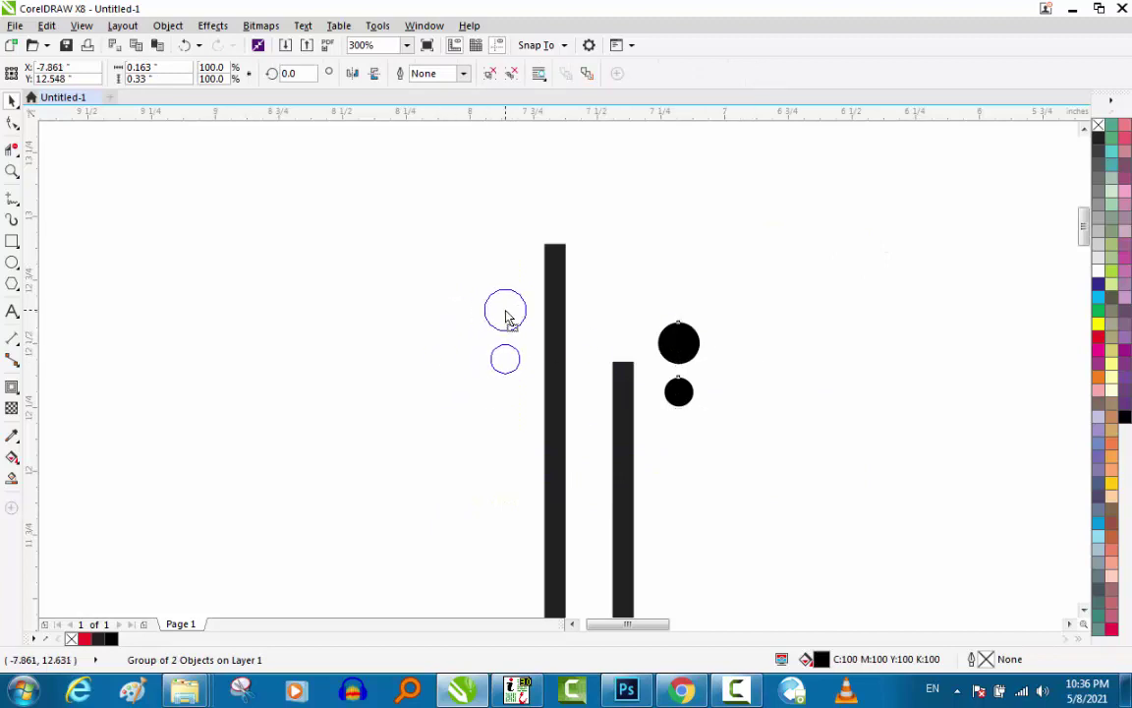
left_click(373, 72)
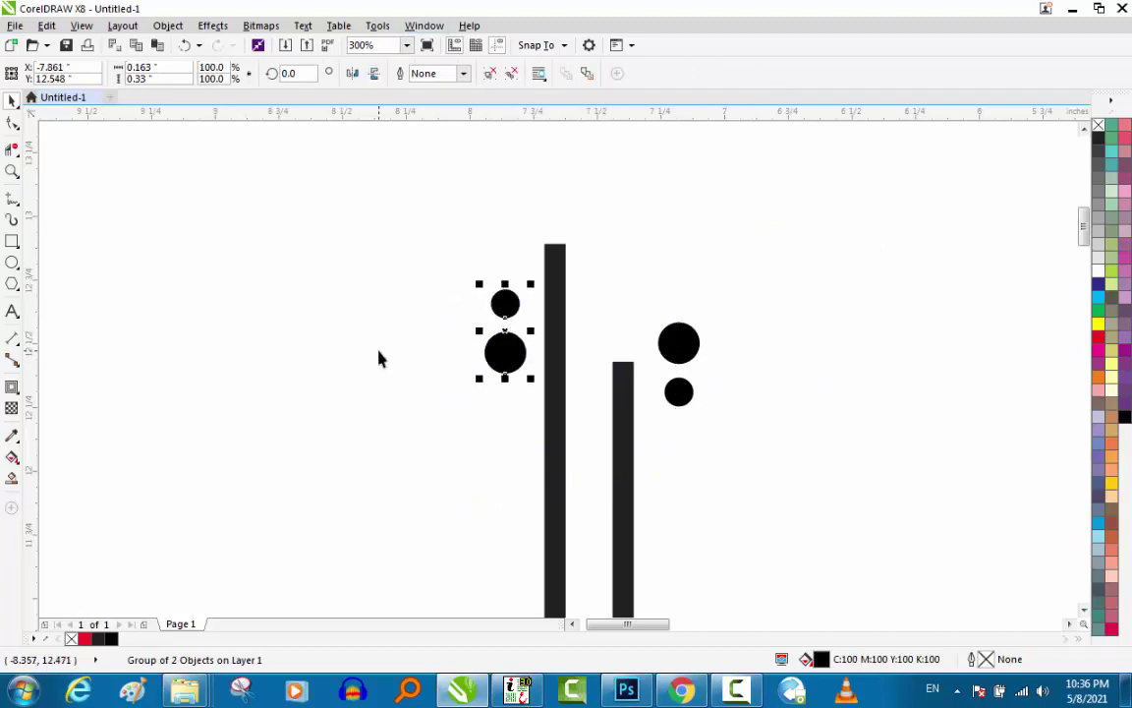
left_click(379, 357)
left_click_drag(505, 365, 503, 334)
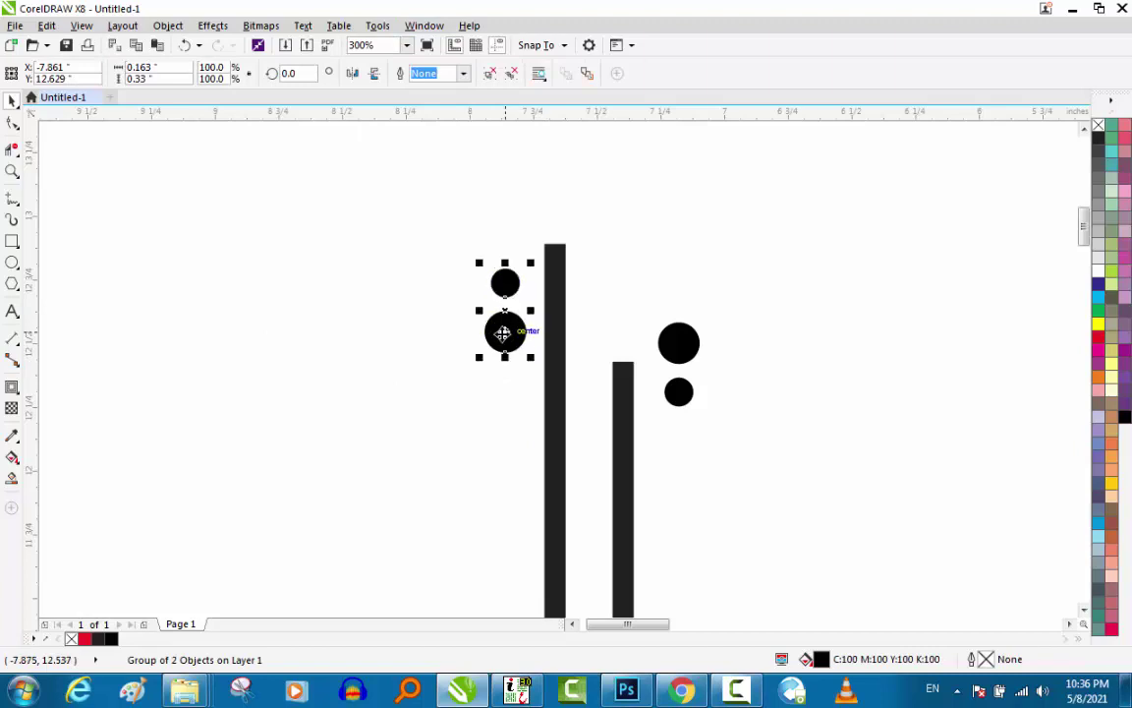
Align the left and right dot pairs to the same top height.
left_click(836, 323)
left_click_drag(747, 227, 276, 412)
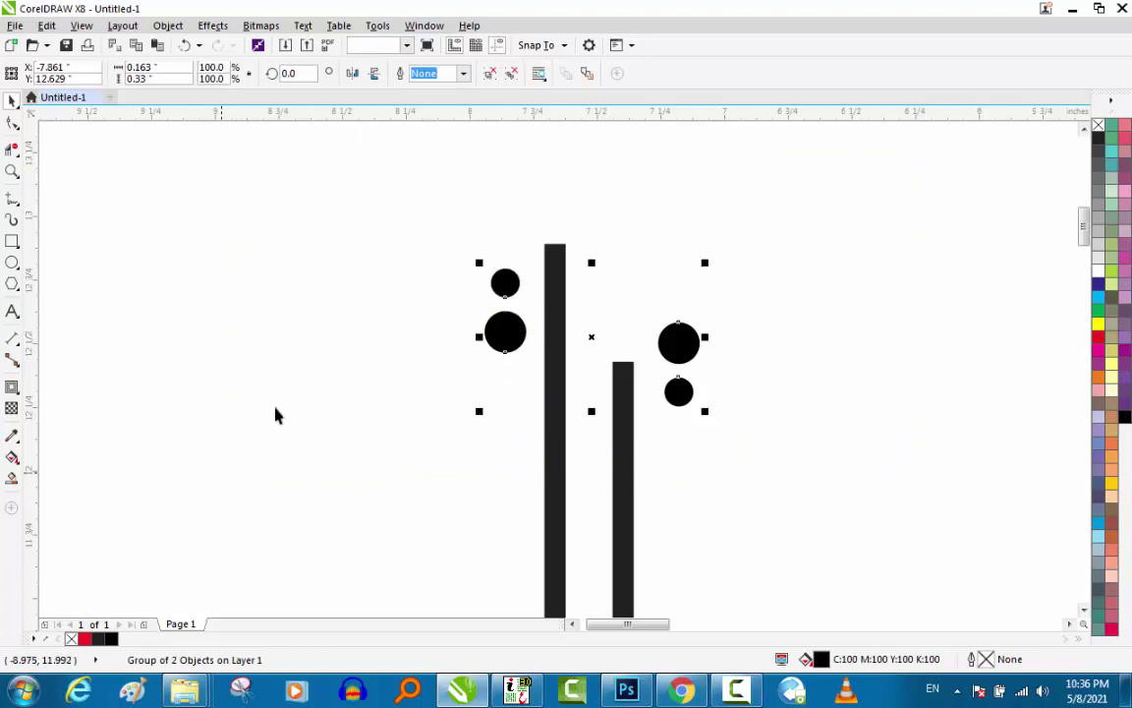
key("t")
left_click(822, 307)
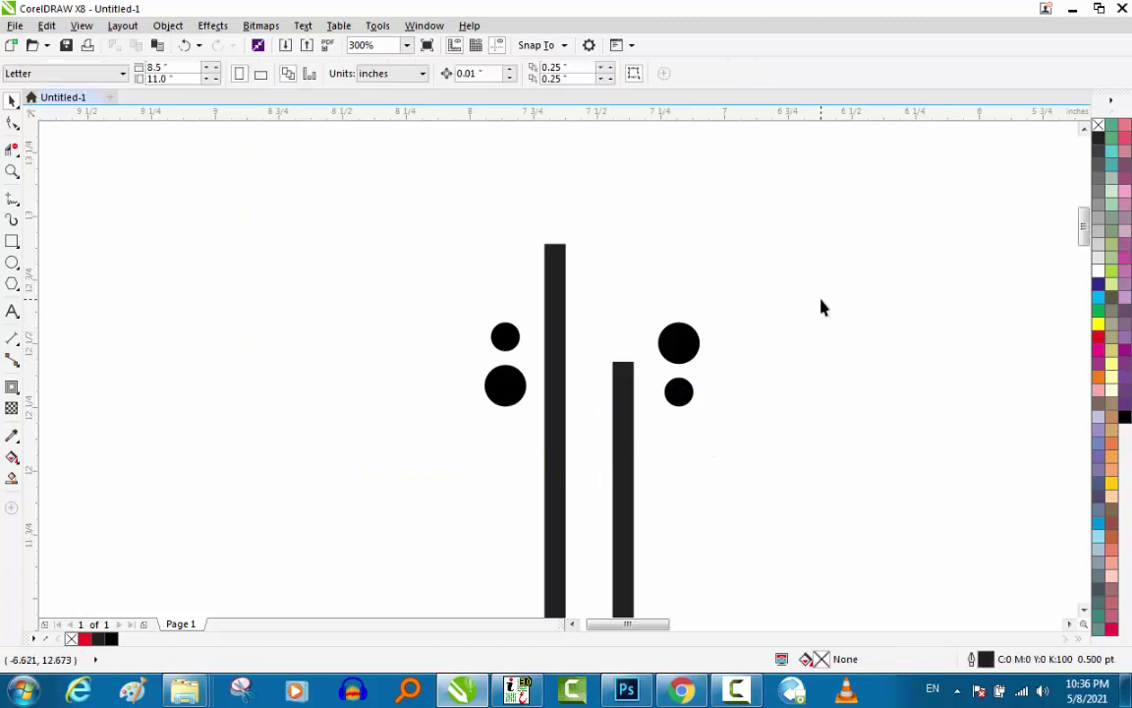
scroll(819, 306, "down", 3)
left_click_drag(872, 257, 434, 528)
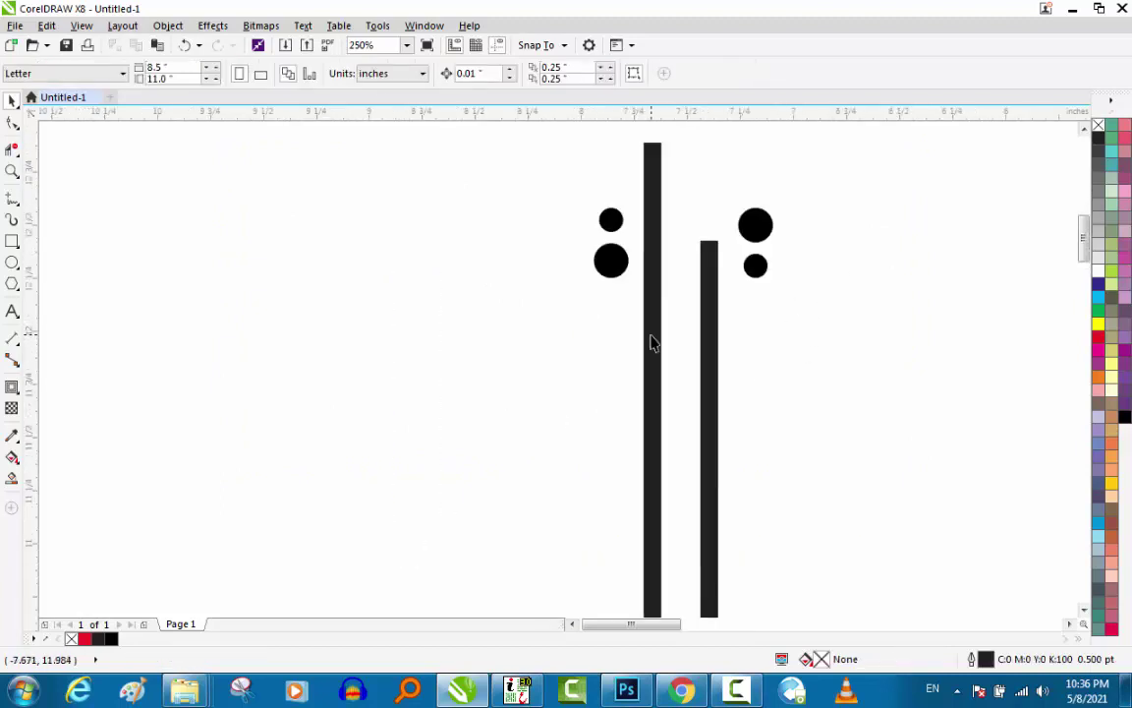
scroll(651, 342, "down", 4)
scroll(928, 531, "up", 3)
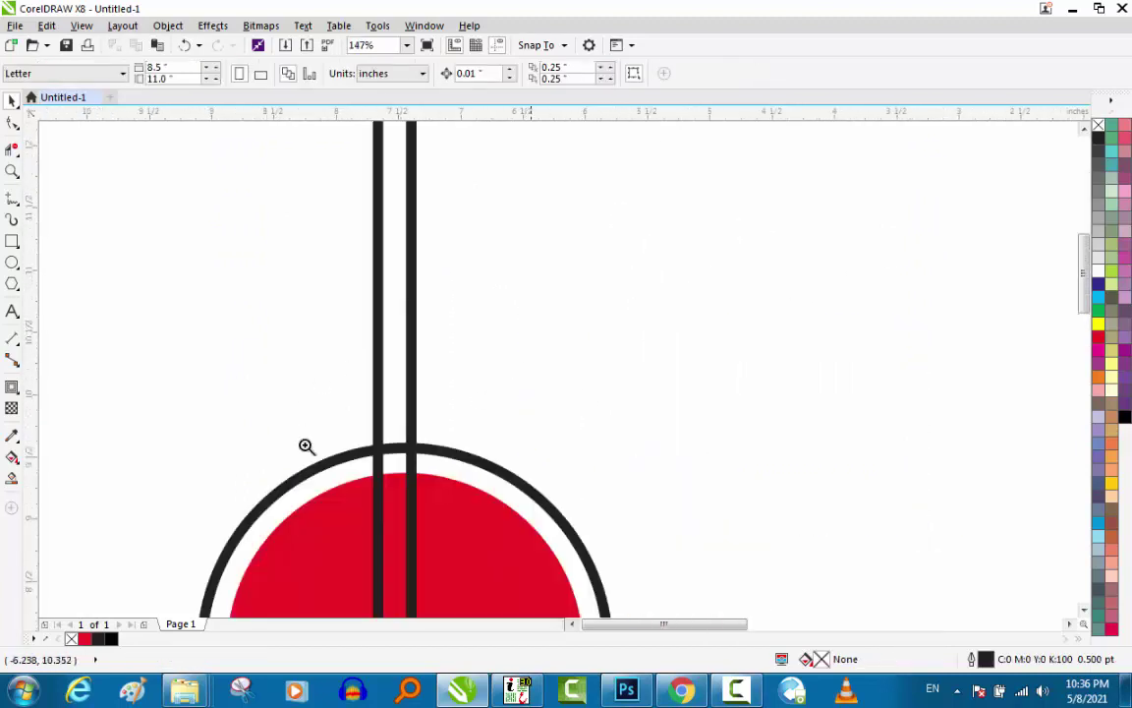
scroll(306, 446, "up", 4)
left_click(396, 387)
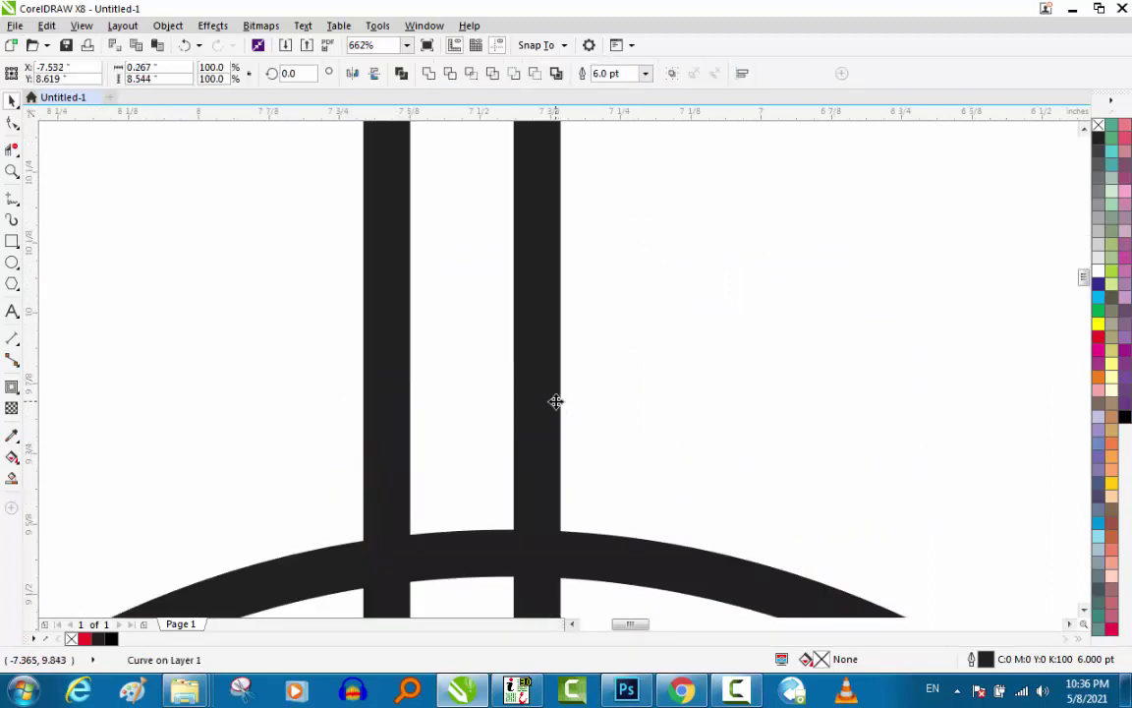
left_click(556, 399, "shift")
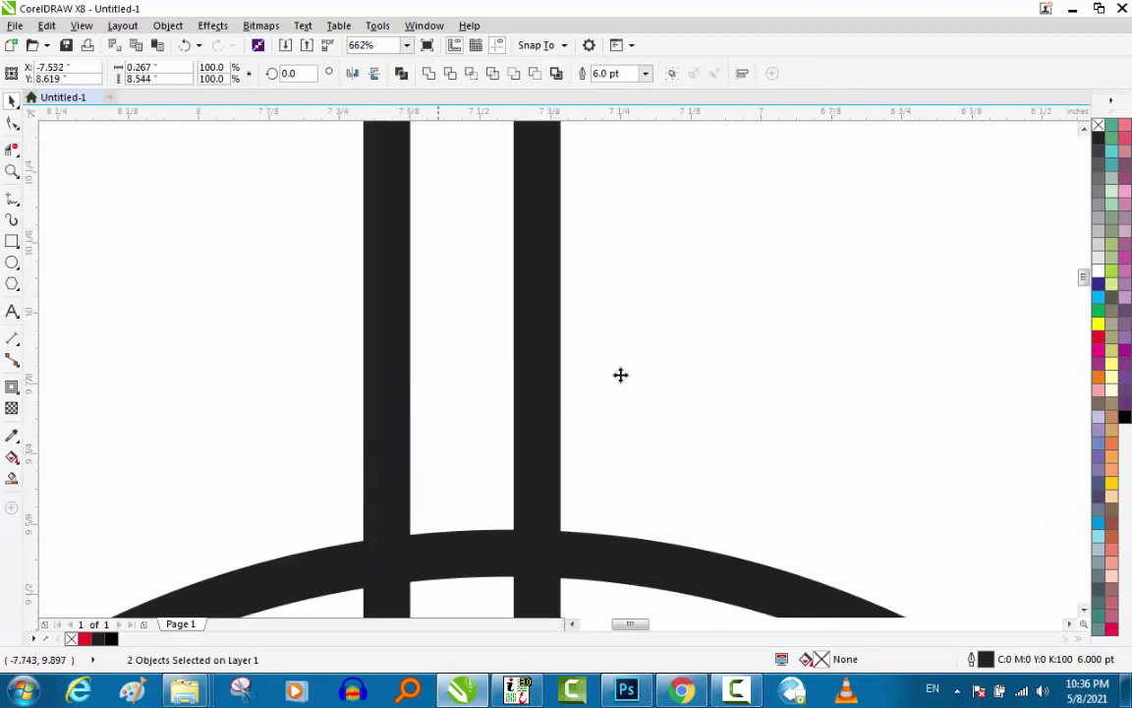
left_click(1124, 416)
left_click(604, 346)
scroll(605, 346, "down", 6)
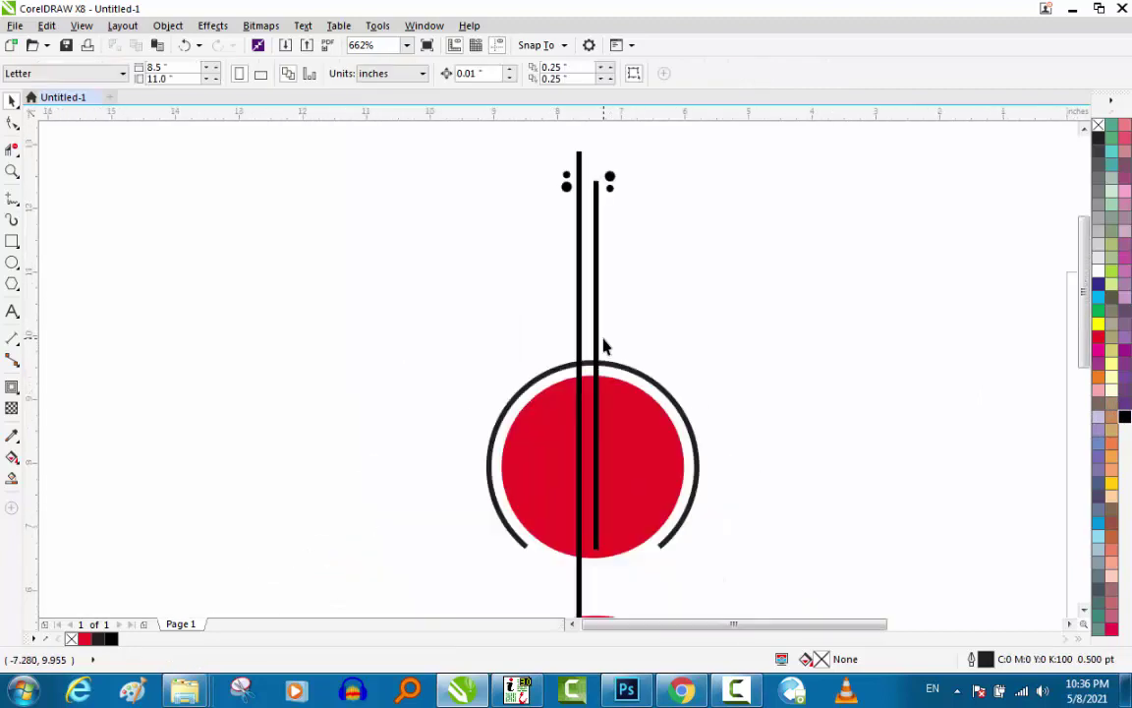
scroll(637, 325, "up", 3)
left_click(637, 325)
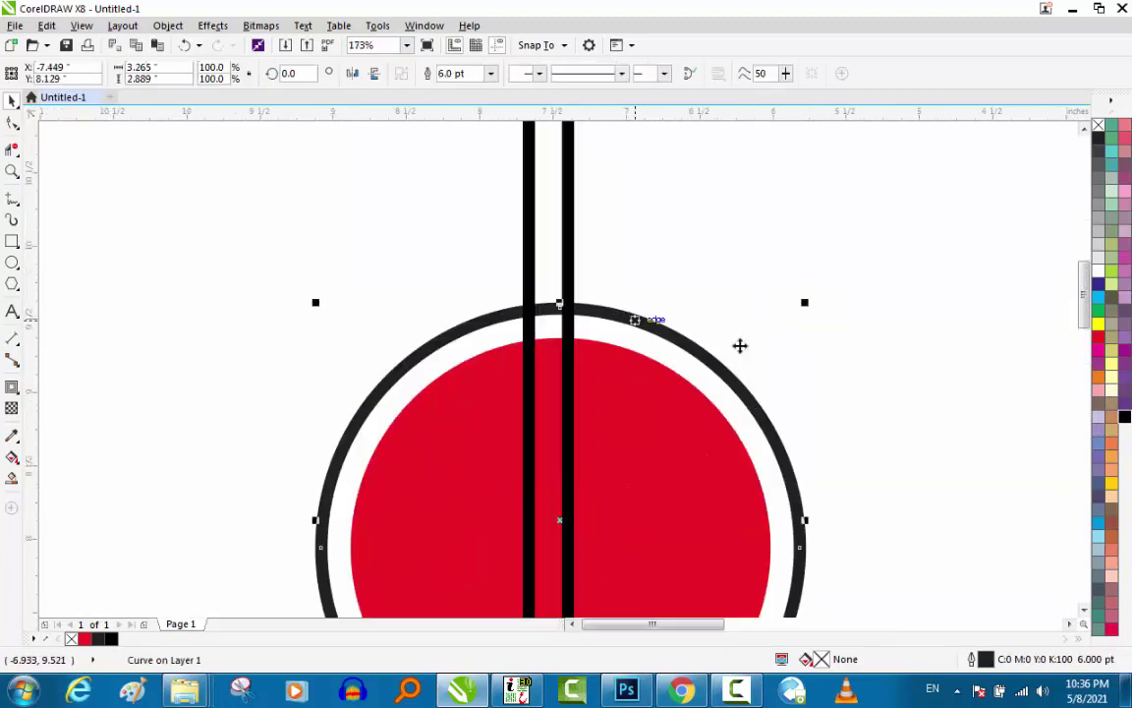
scroll(600, 256, "down", 6)
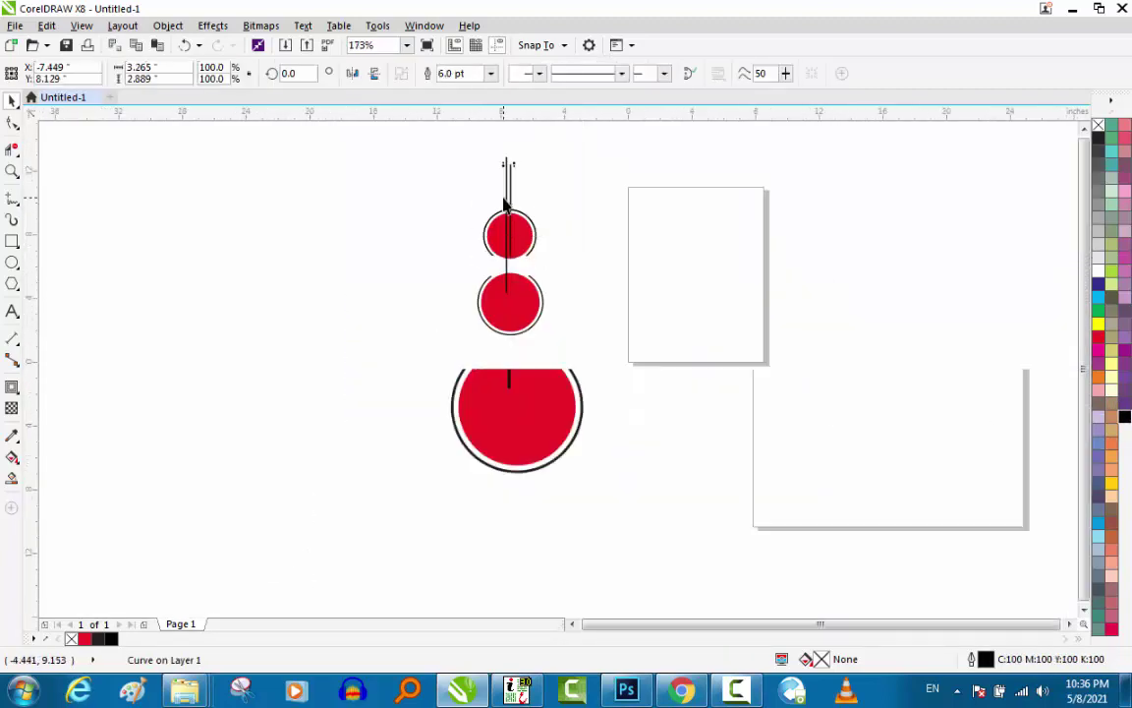
scroll(531, 212, "up", 6)
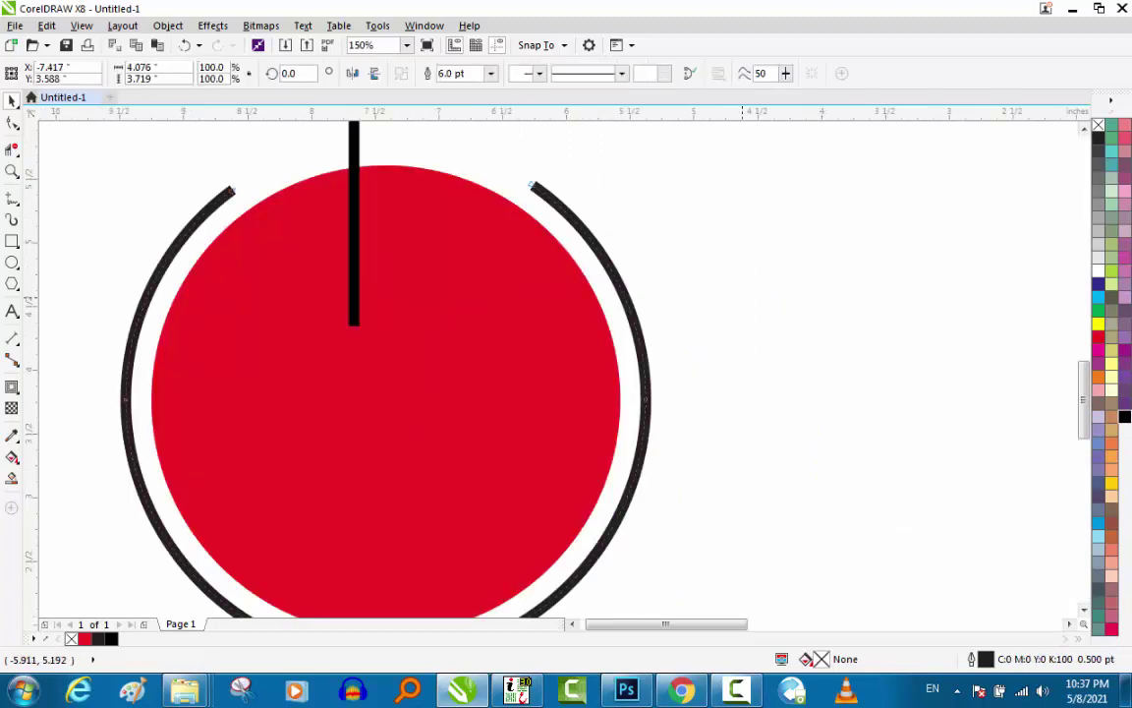
key("F10")
key("space")
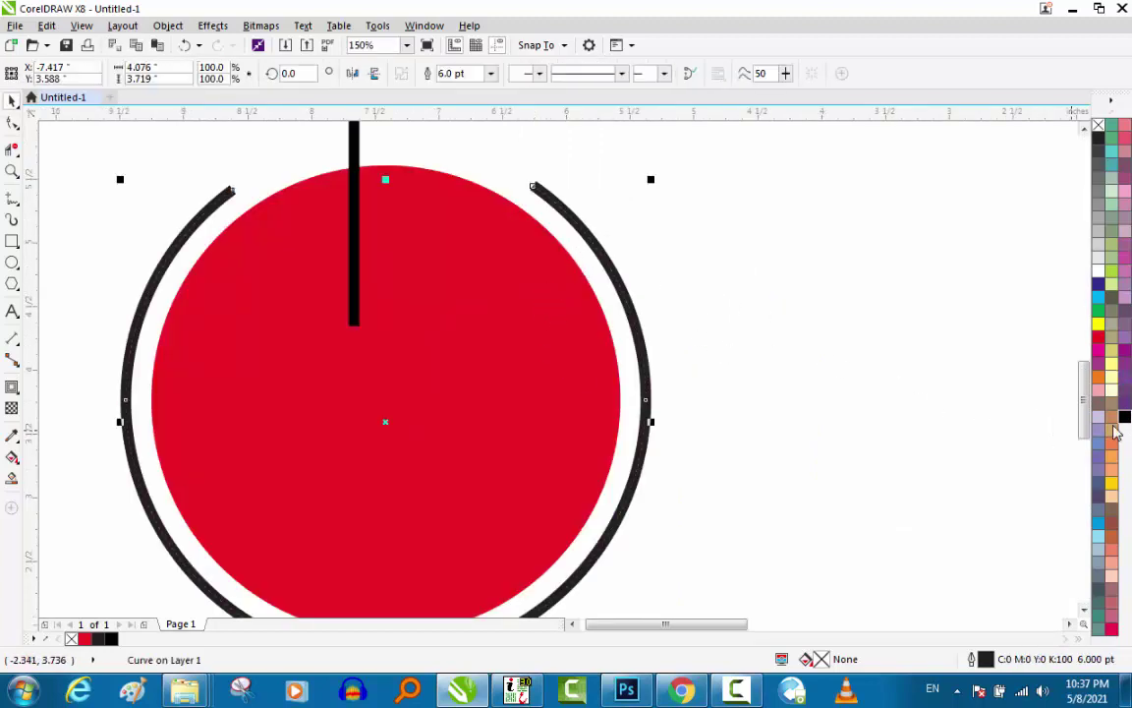
scroll(601, 384, "down", 4)
key("Escape")
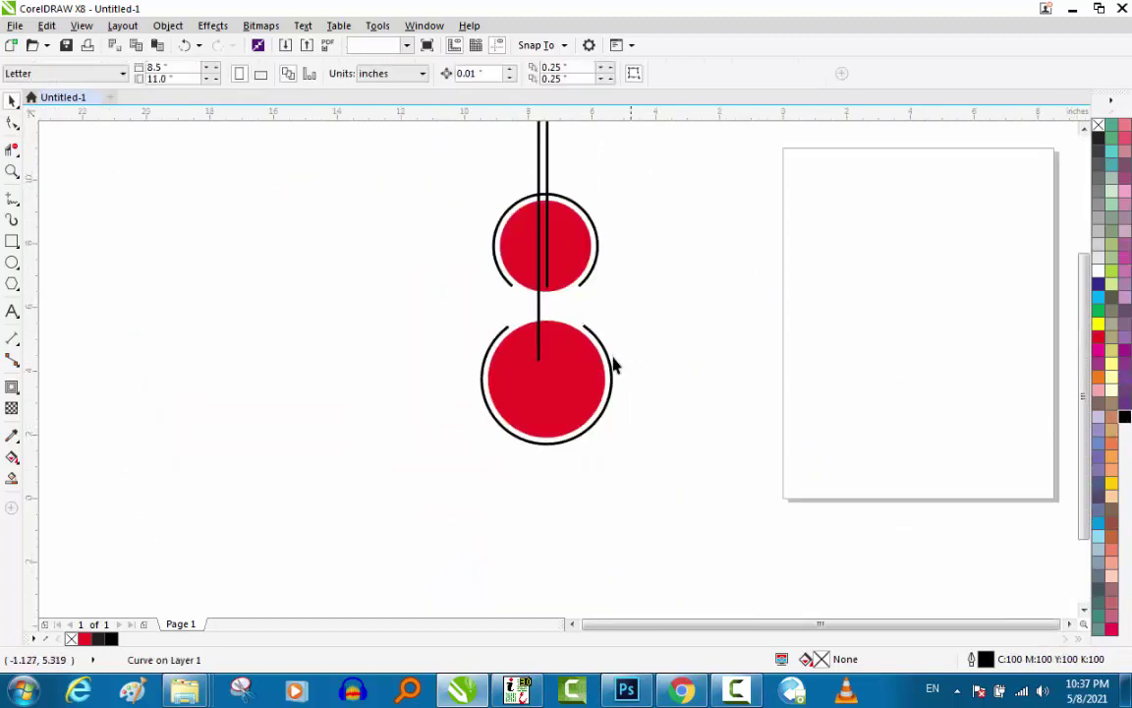
scroll(612, 362, "down", 2)
mouse_move(413, 485)
left_mouse_down()
mouse_move(607, 190)
mouse_move(660, 188)
left_mouse_up()
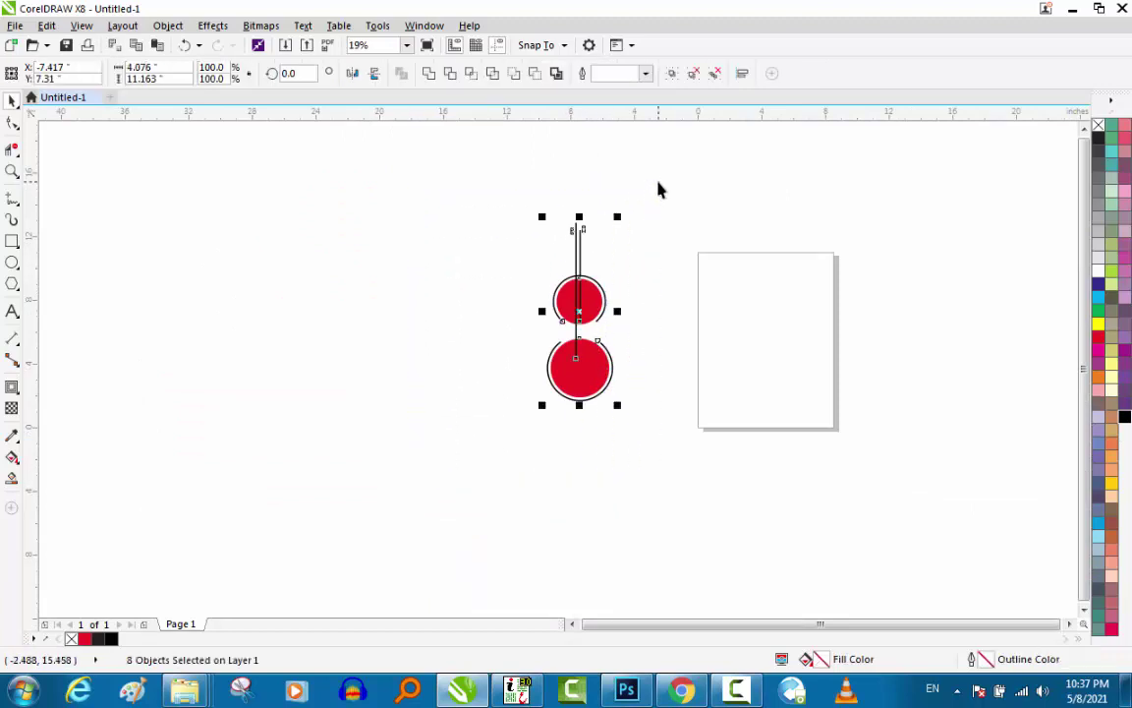
key("ctrl+g")
key("shift+F2")
key("F3")
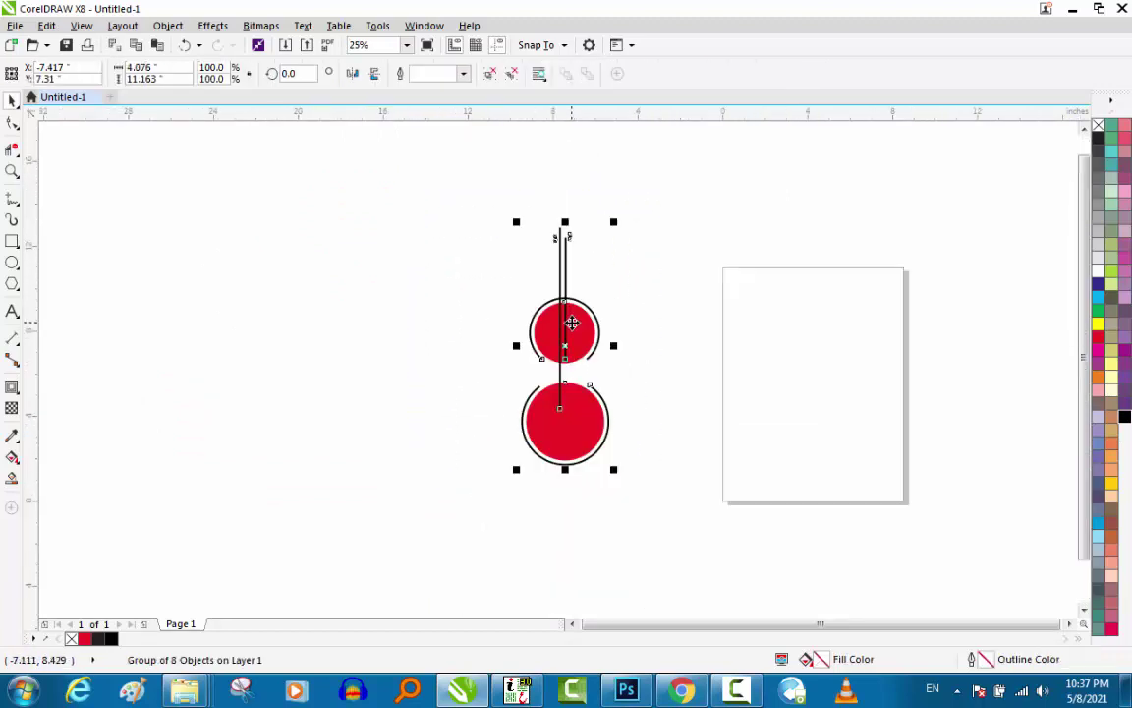
left_click_drag(674, 173, 473, 515)
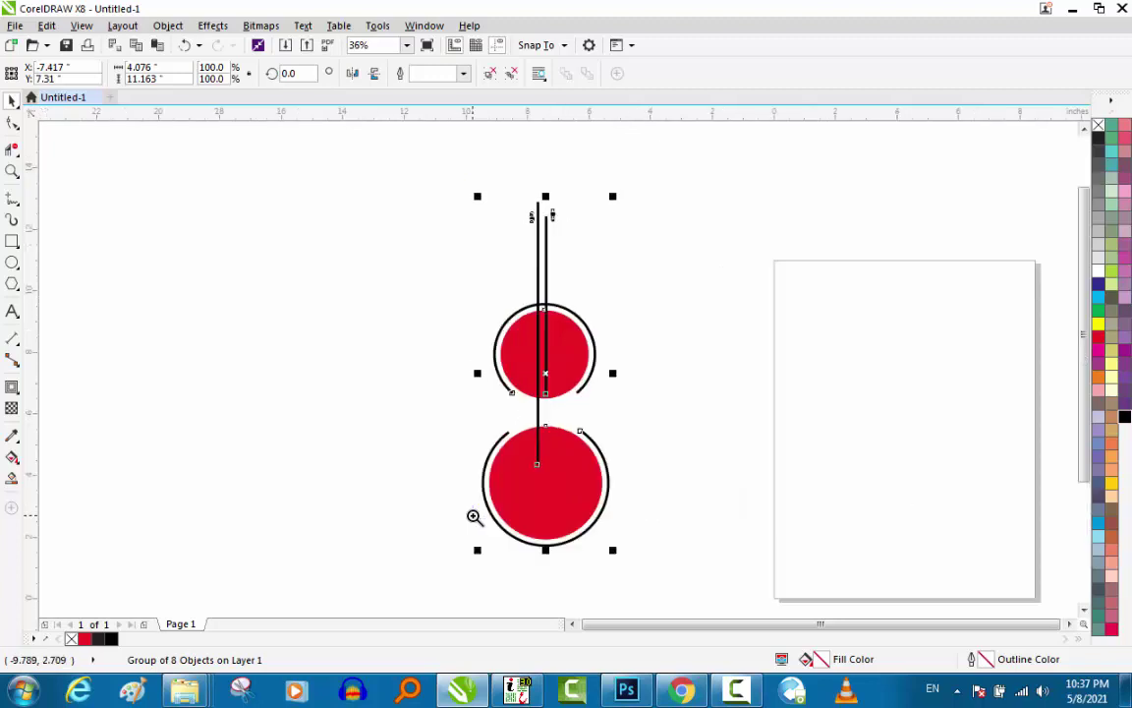
key("Escape")
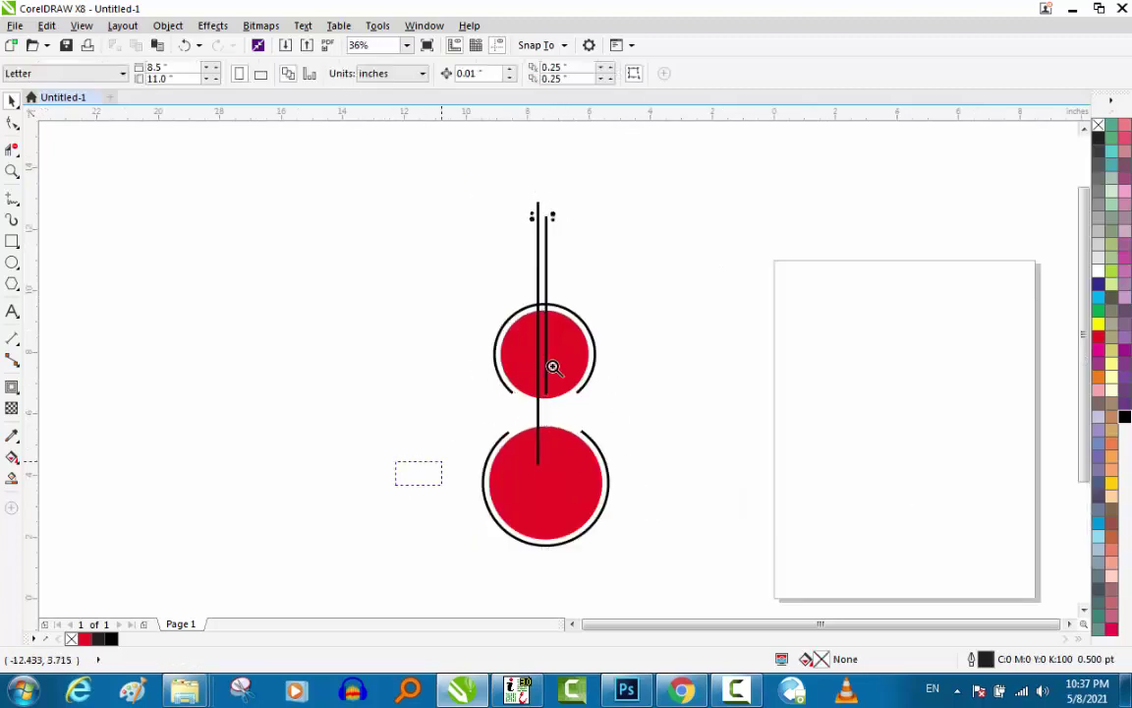
scroll(590, 295, "up", 2)
left_click(587, 263)
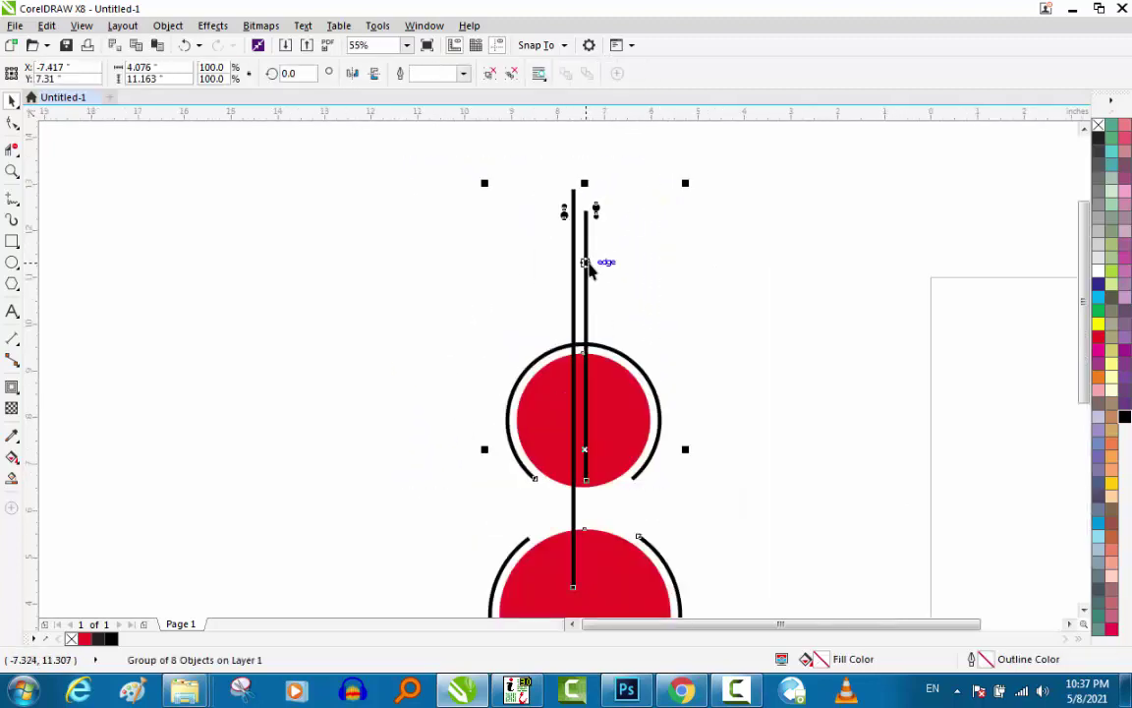
key("ctrl+u")
key("z")
left_click_drag(677, 299, 531, 427)
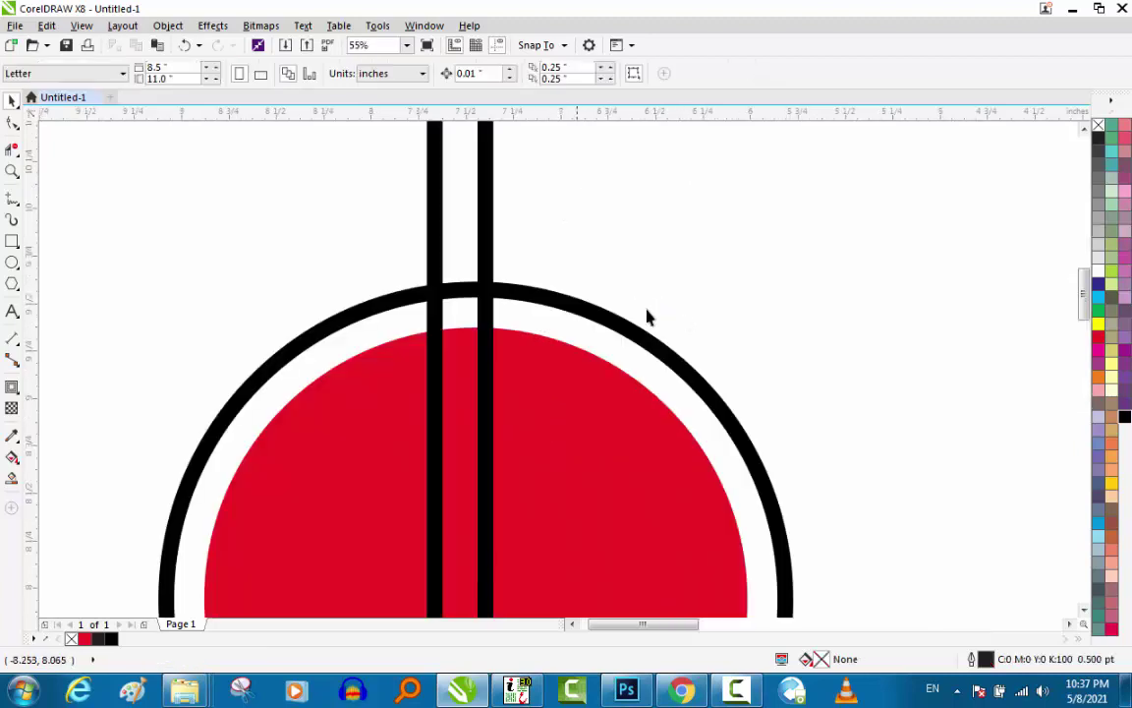
Give the top circle's broken ring a 10 pt outline.
key("space")
left_click(614, 324)
key("F12")
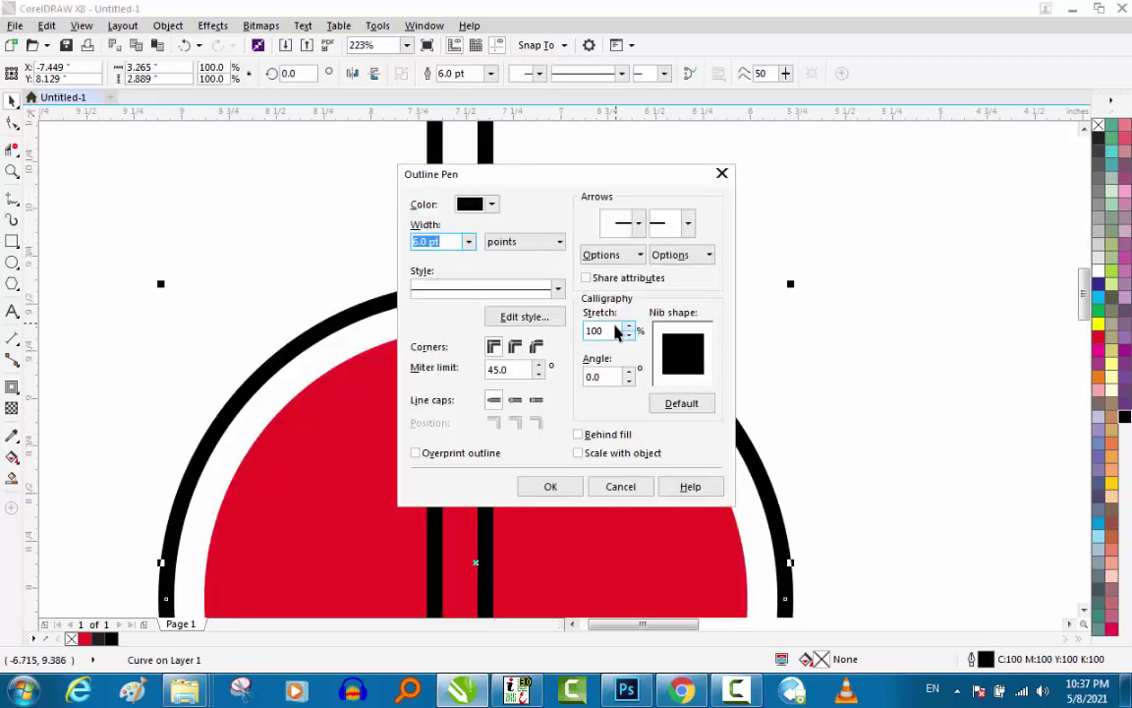
type("10")
key("Return")
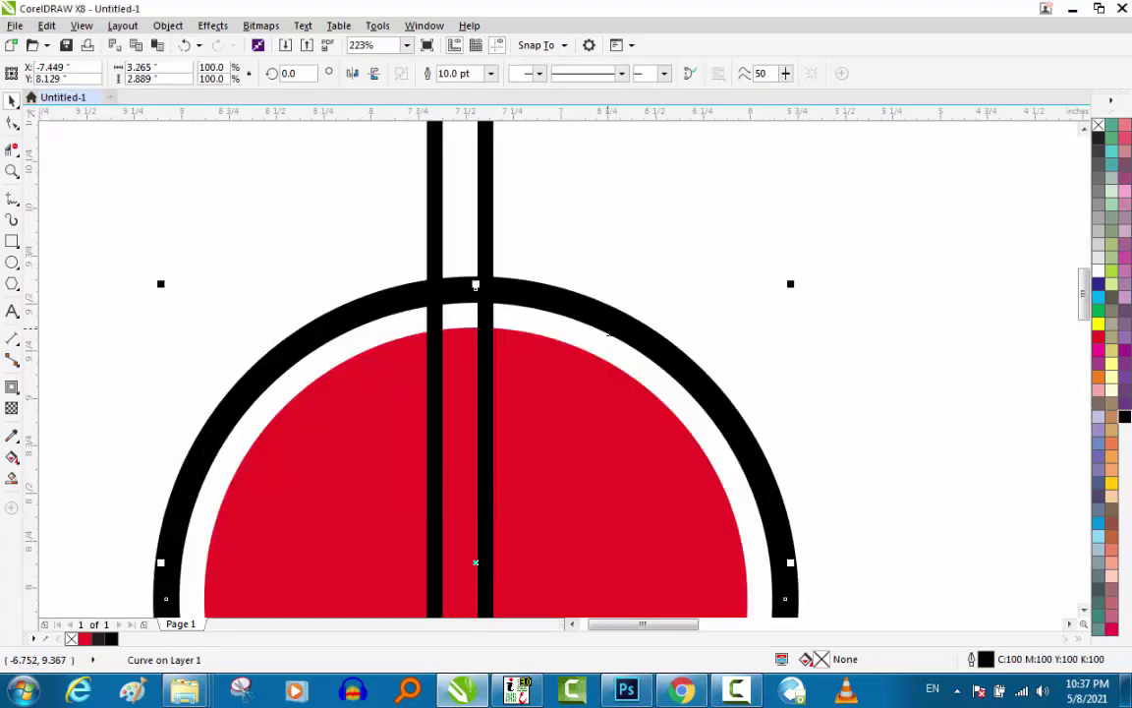
Set both vertical strings to a 10 pt outline width.
left_click(436, 208)
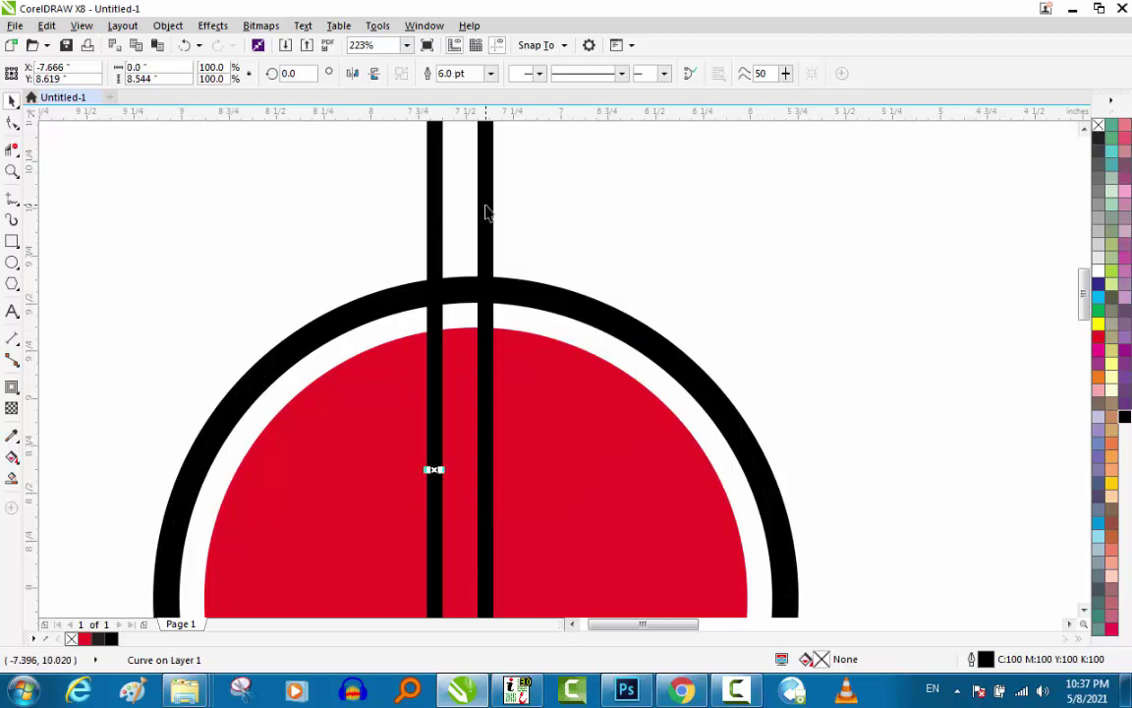
left_click(485, 204, "shift")
key("F12")
type("0")
key("Return")
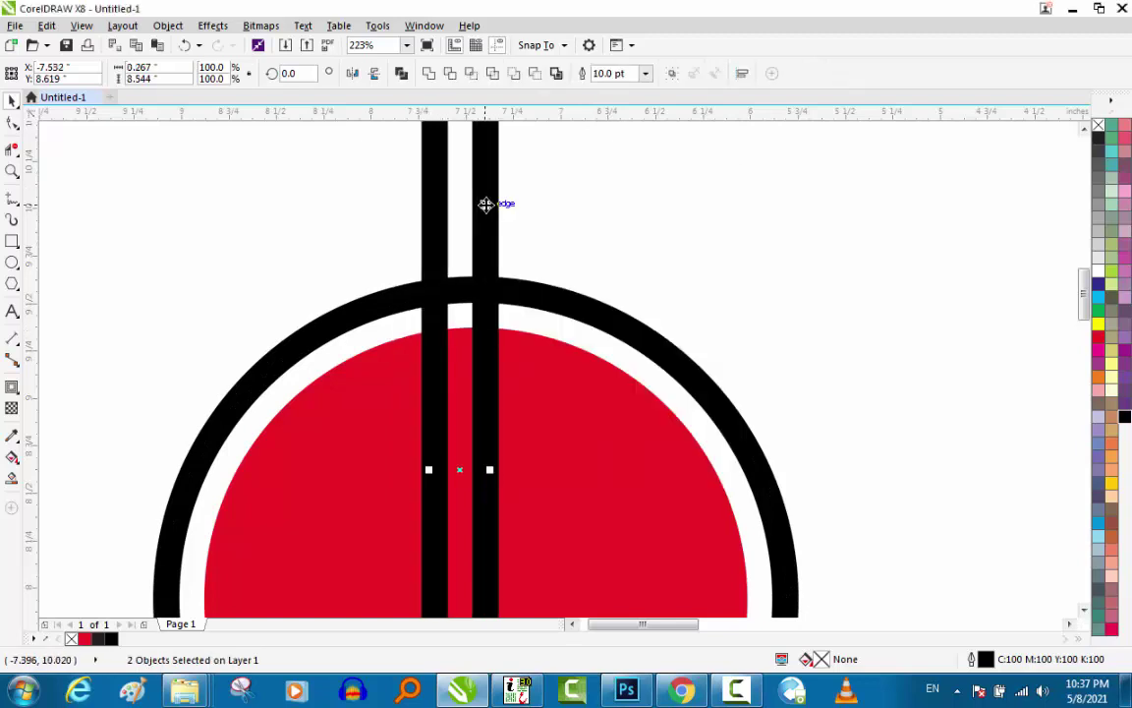
scroll(486, 204, "down", 3)
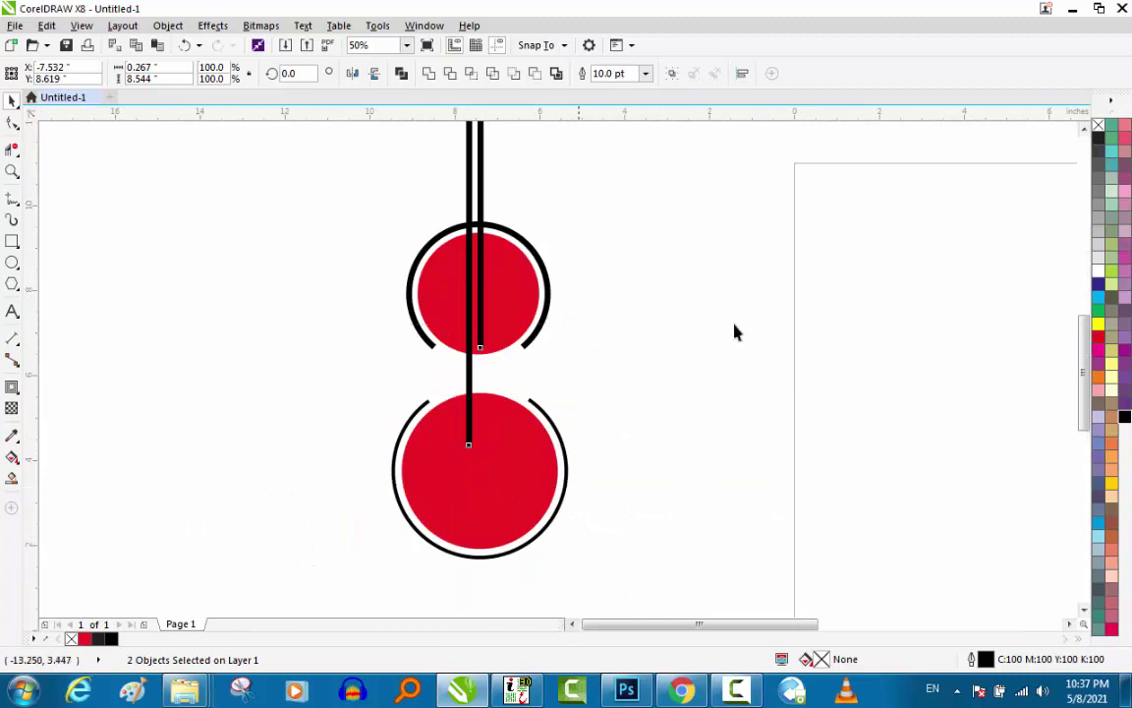
scroll(735, 329, "up", 1)
Give the lower circle's broken ring a 10 pt outline.
left_click(686, 393)
left_click(646, 383)
key("F12")
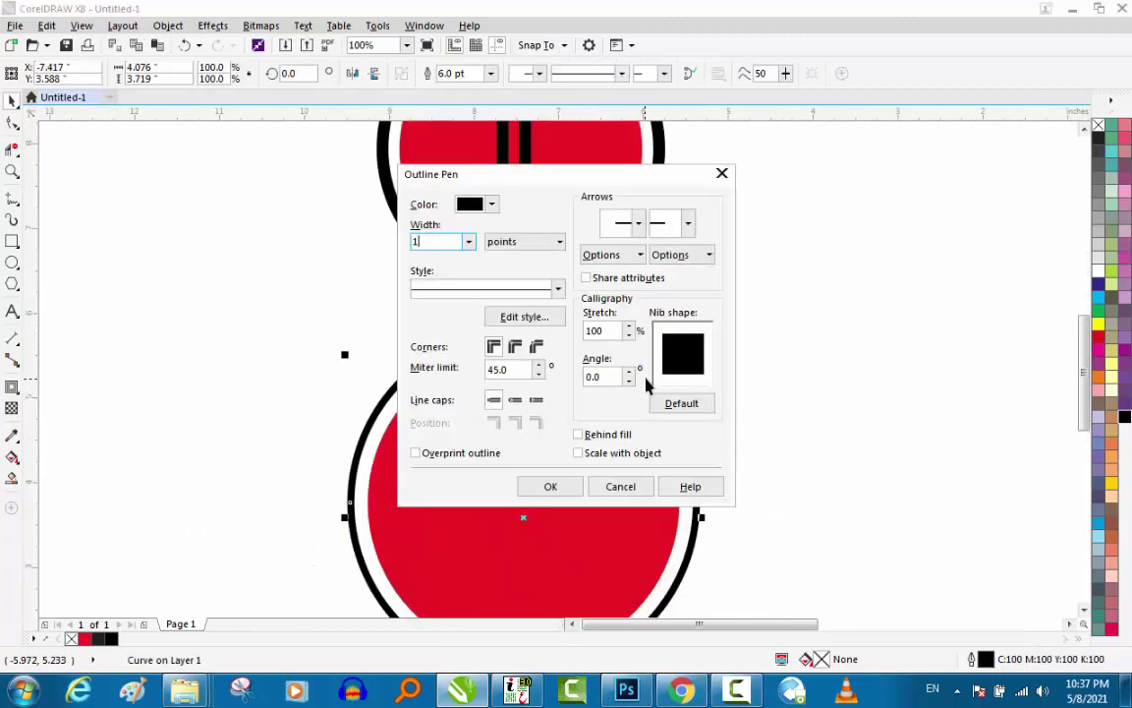
type("10")
key("Return")
scroll(646, 381, "down", 2)
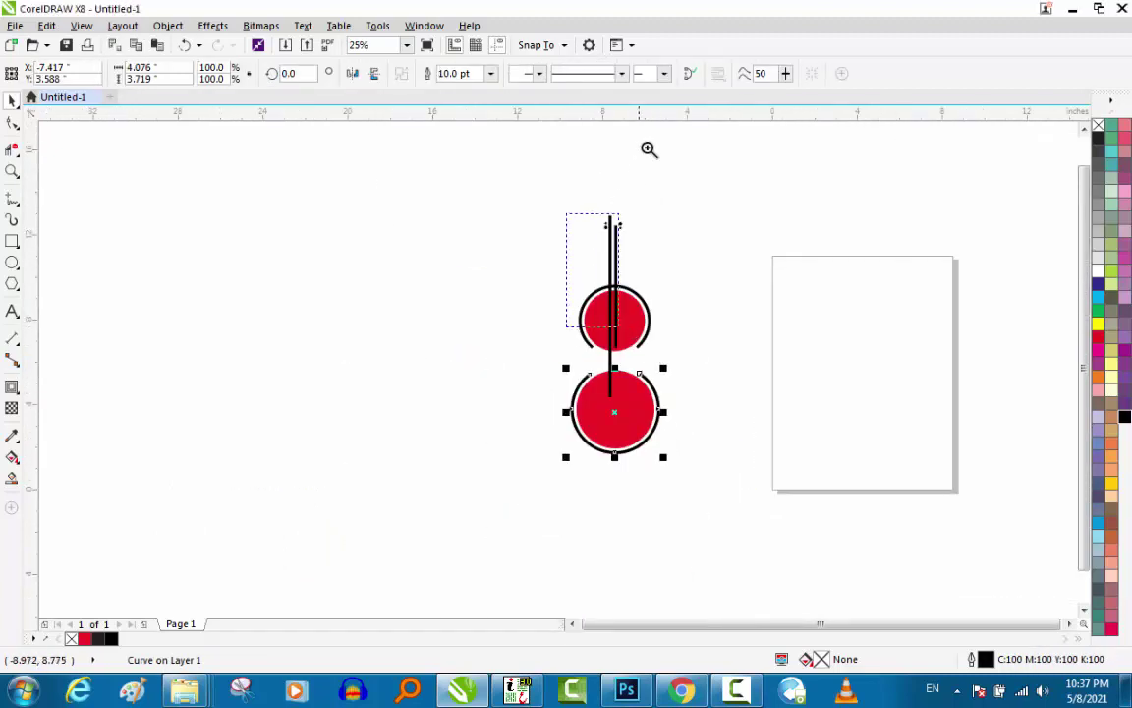
scroll(650, 150, "up", 1)
scroll(534, 318, "down", 1)
left_click(538, 303)
scroll(538, 303, "up", 3)
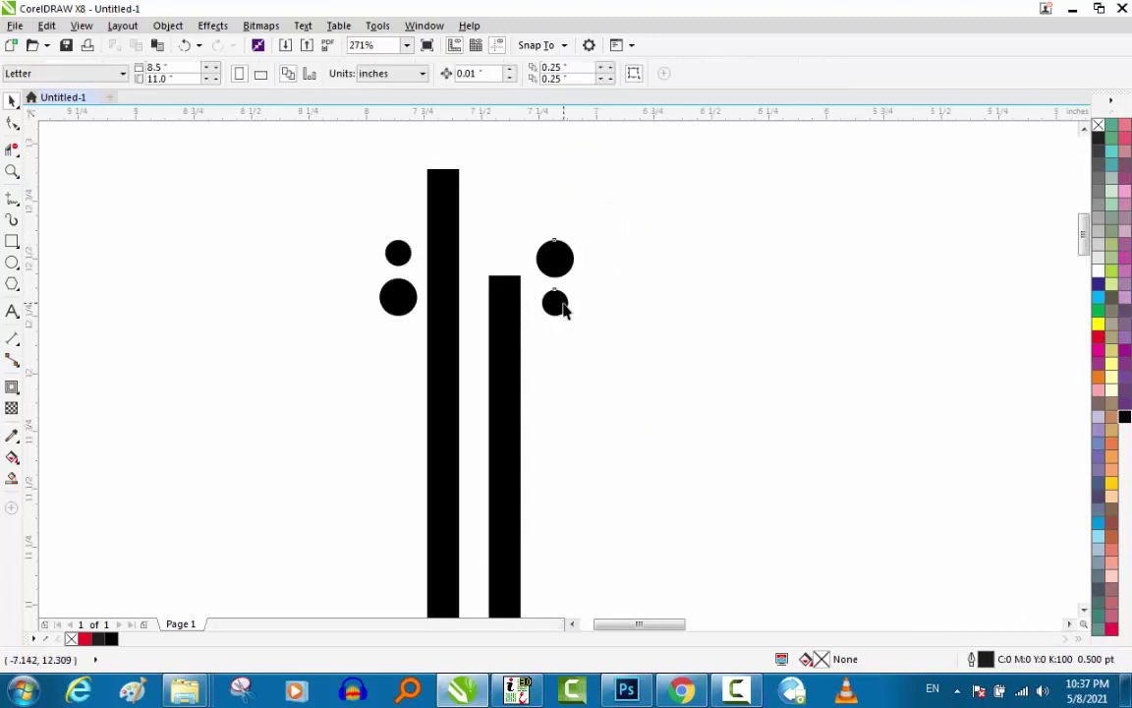
Enlarge both dot pairs and spread them further out to either side of the strings.
left_click(564, 308)
left_click_drag(576, 323, 591, 355)
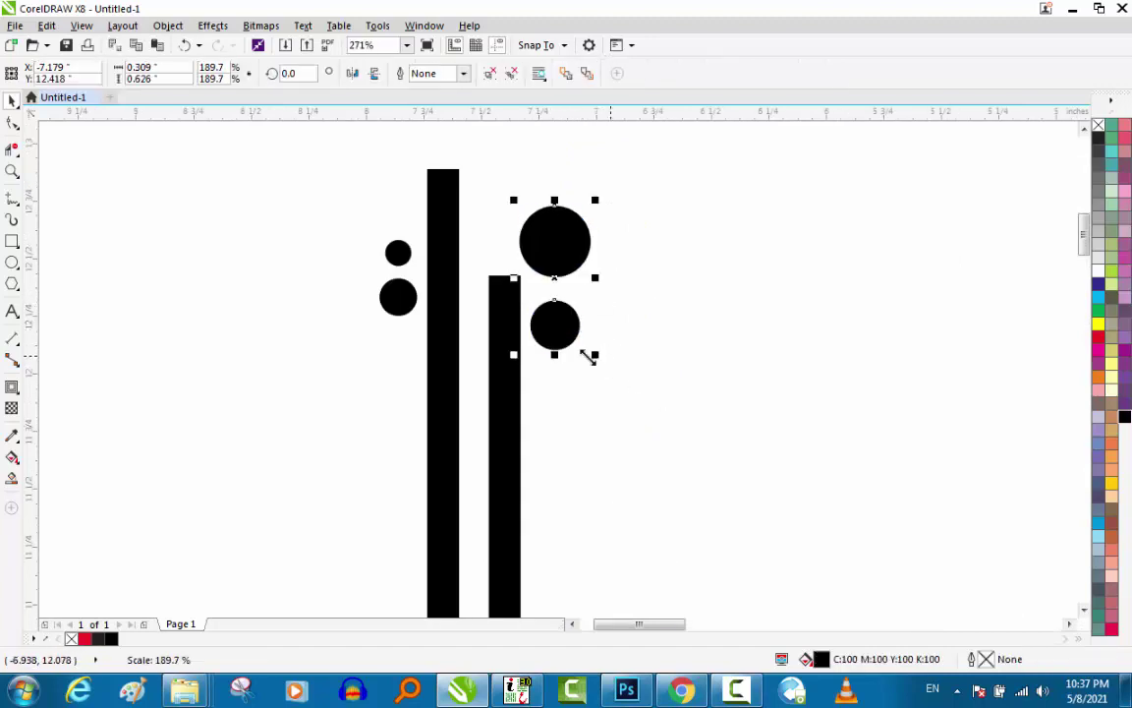
left_click(391, 300)
key("ctrl+r")
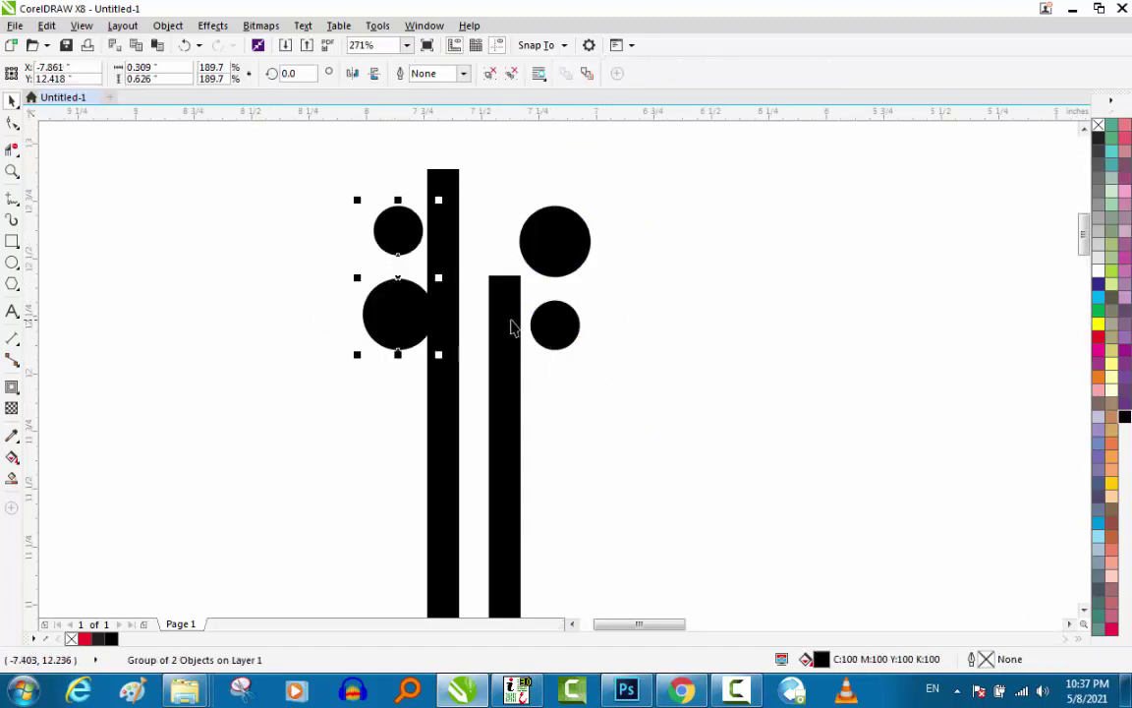
left_click_drag(554, 323, 595, 324)
left_click_drag(401, 322, 336, 328)
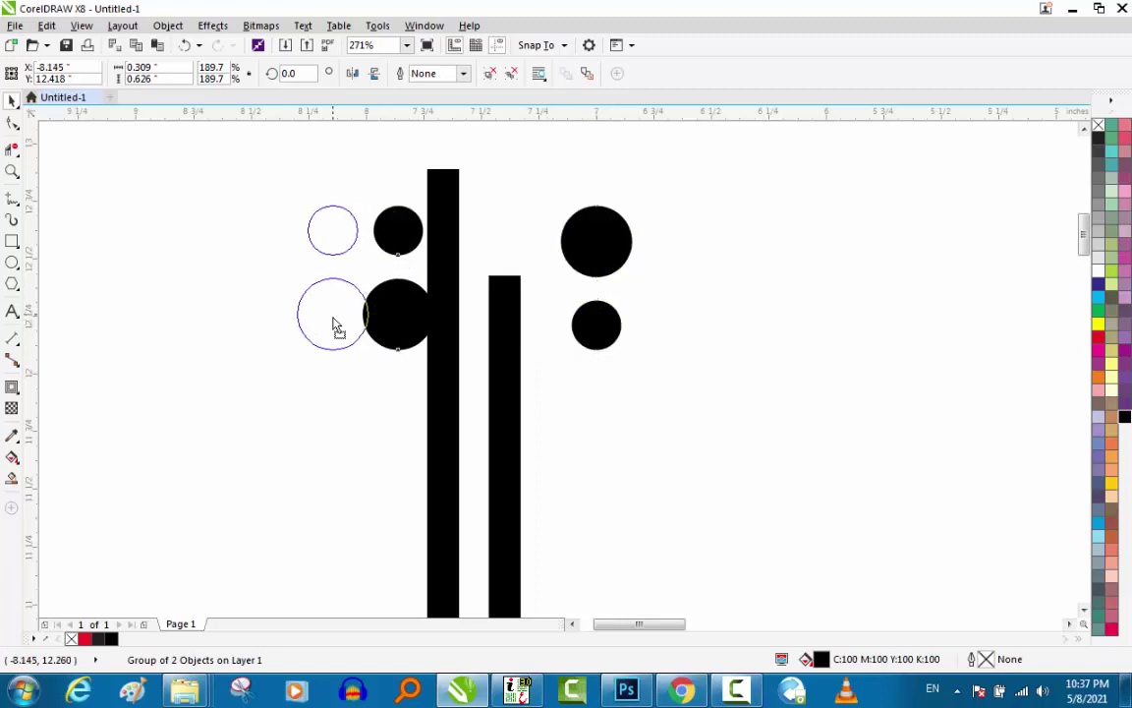
scroll(571, 315, "left", 2)
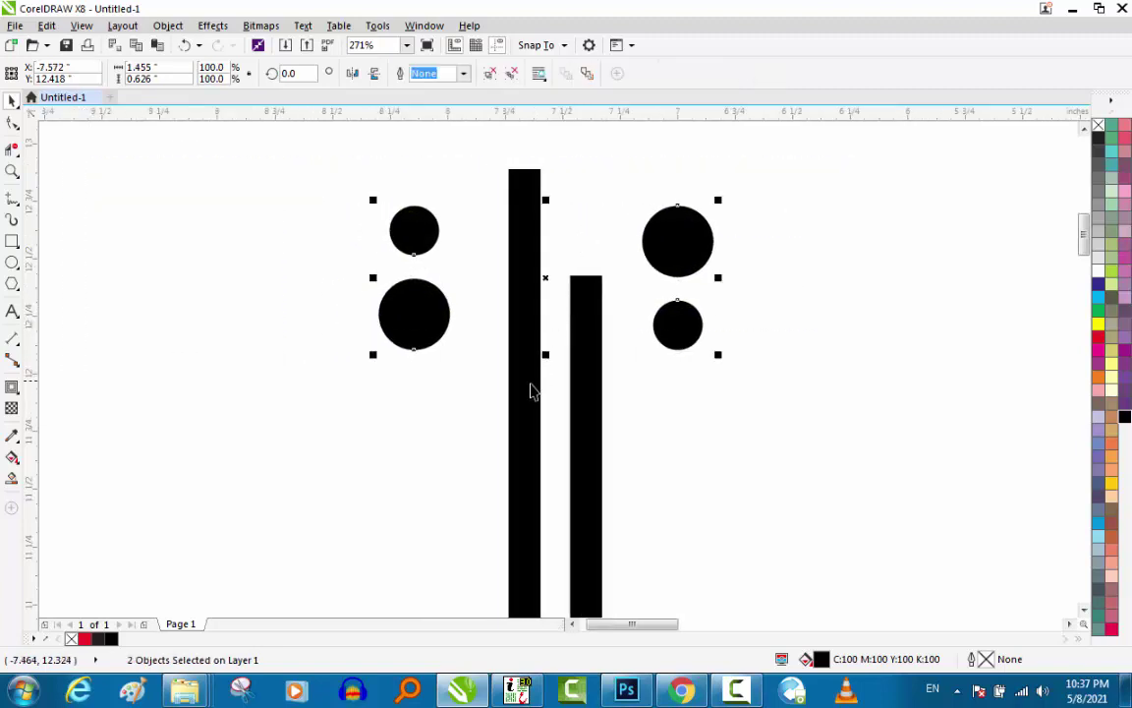
Group the two strings, center the dot pairs on them, and zoom to fit the cello.
left_click(583, 386)
left_click(583, 387, "shift")
key("ctrl+g")
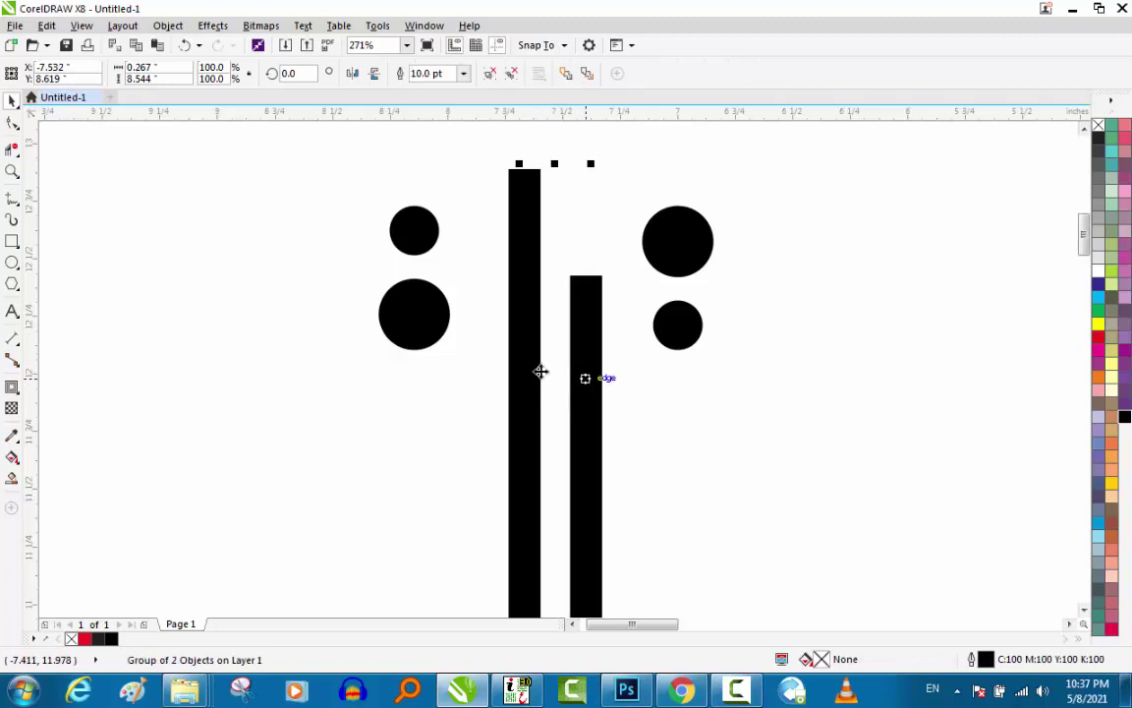
left_click(433, 327)
left_click(518, 334, "shift")
key("c")
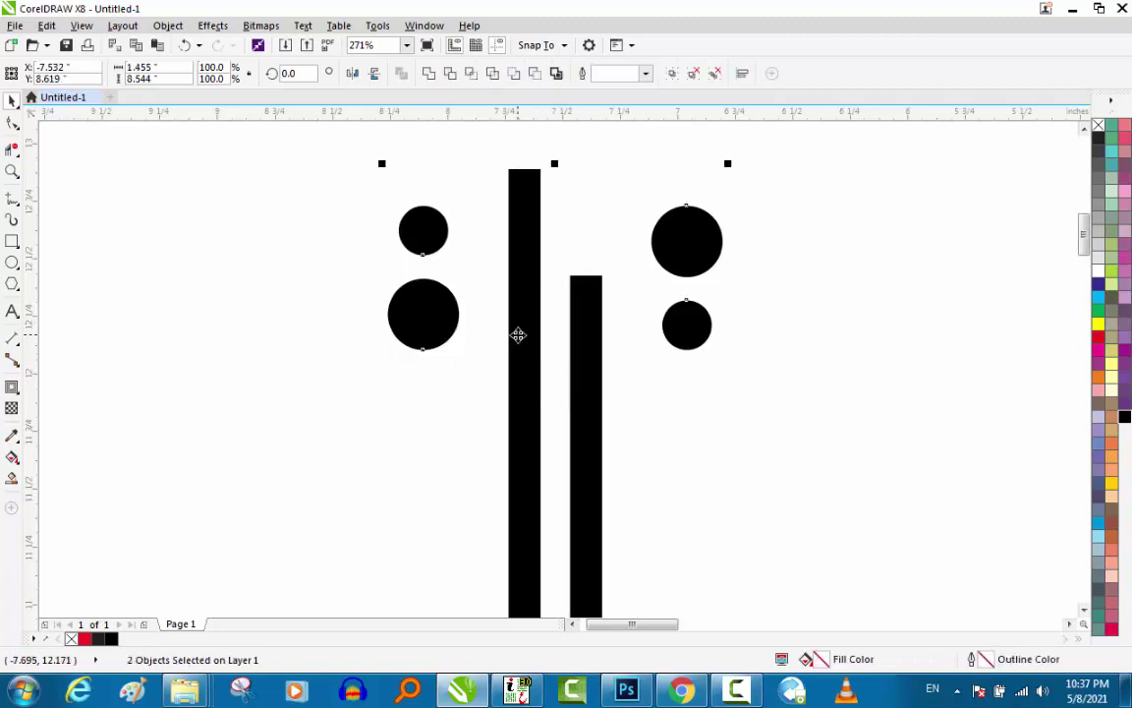
left_click(516, 336, "shift")
scroll(264, 329, "down", 5)
left_click(403, 341)
key("F4")
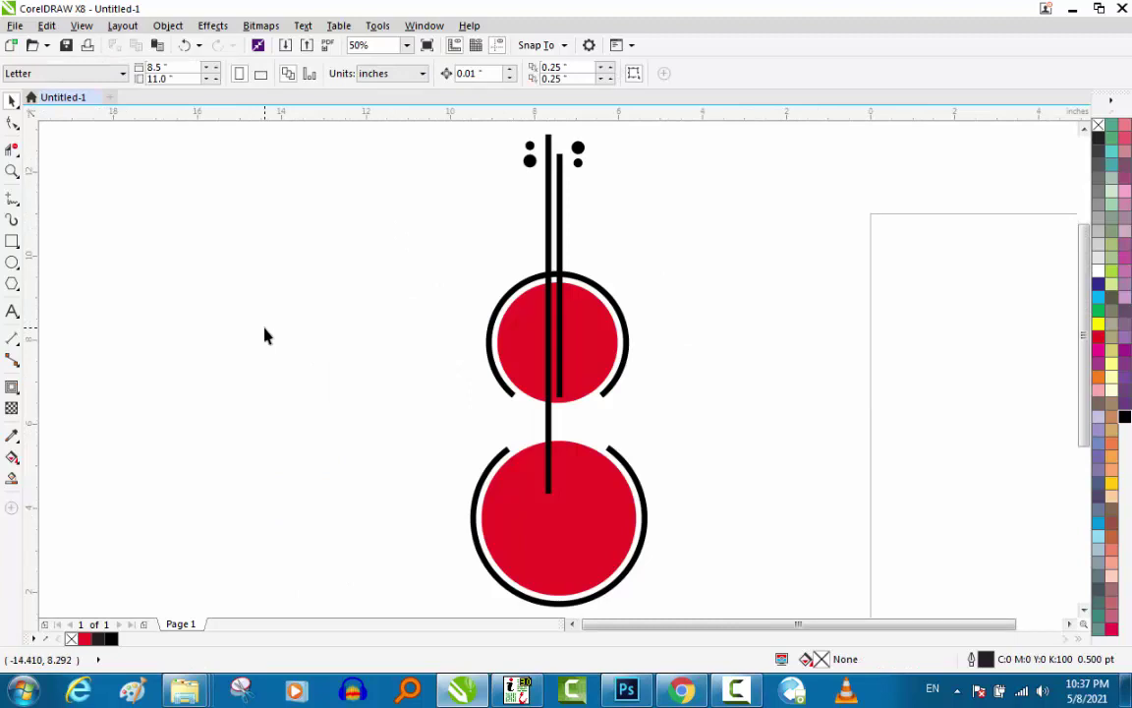
key("F9")
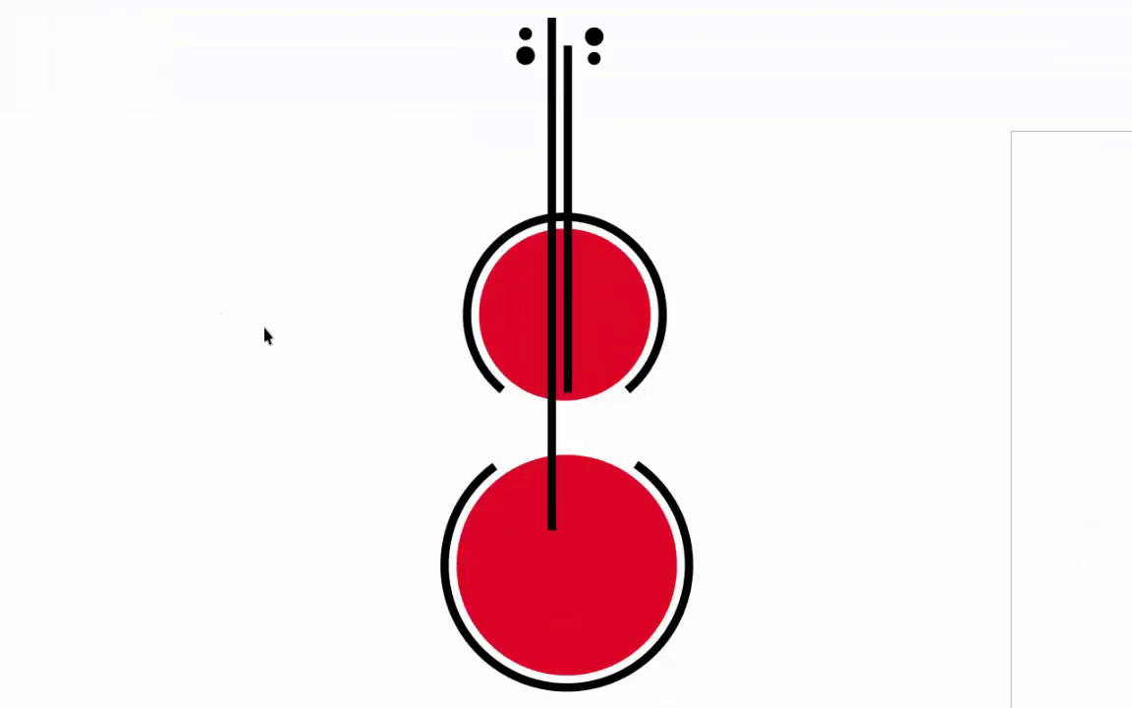